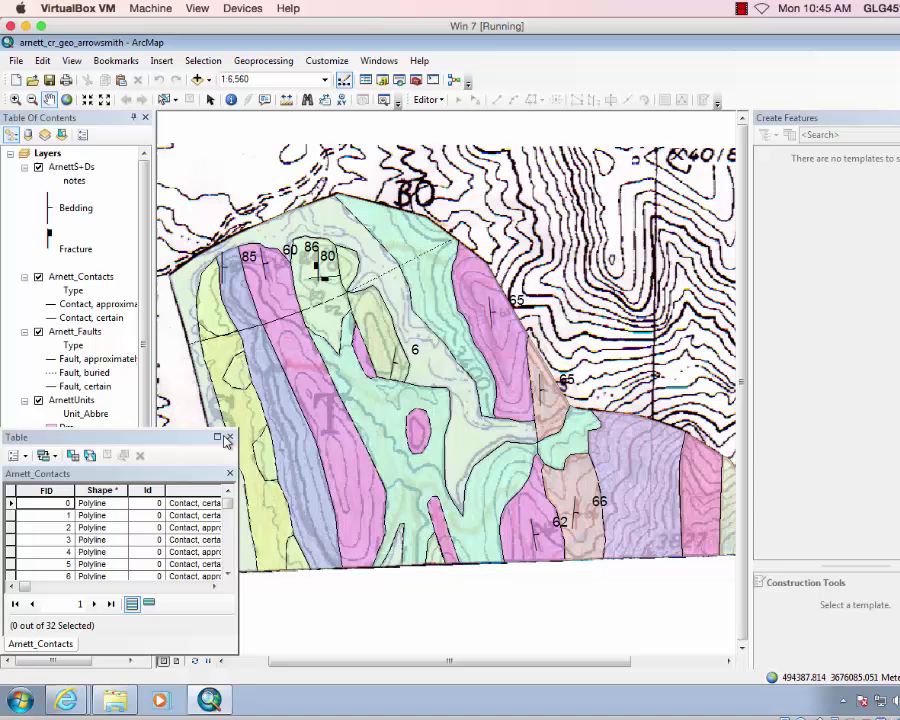
Close the Arnett_Contacts attribute table and switch off the ArnettUnits and 2015_HN_ArnettMapping layers.
click(229, 433)
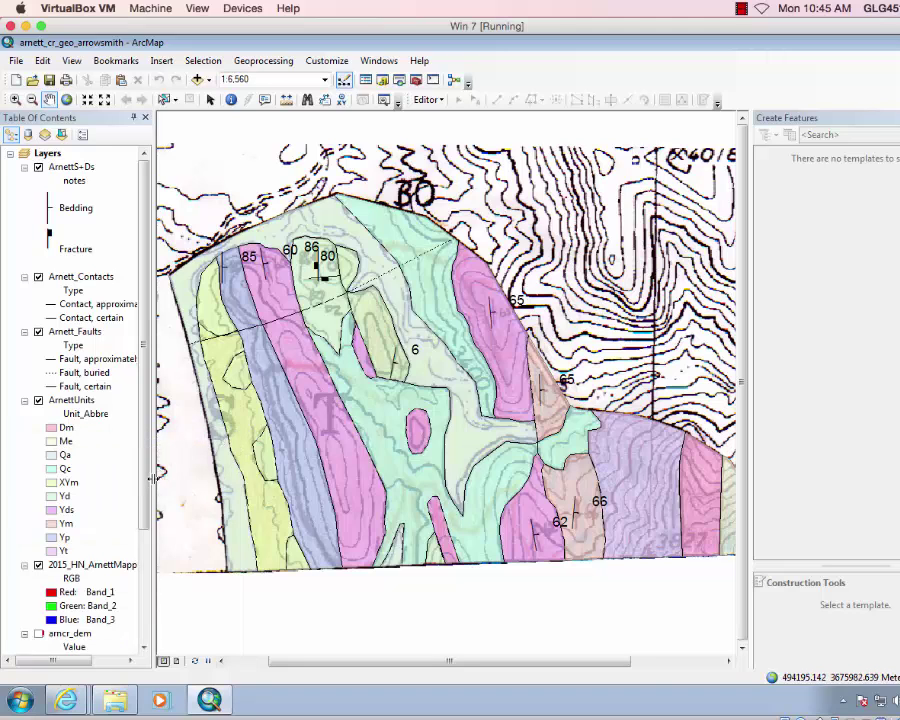
drag(143, 489, 137, 625)
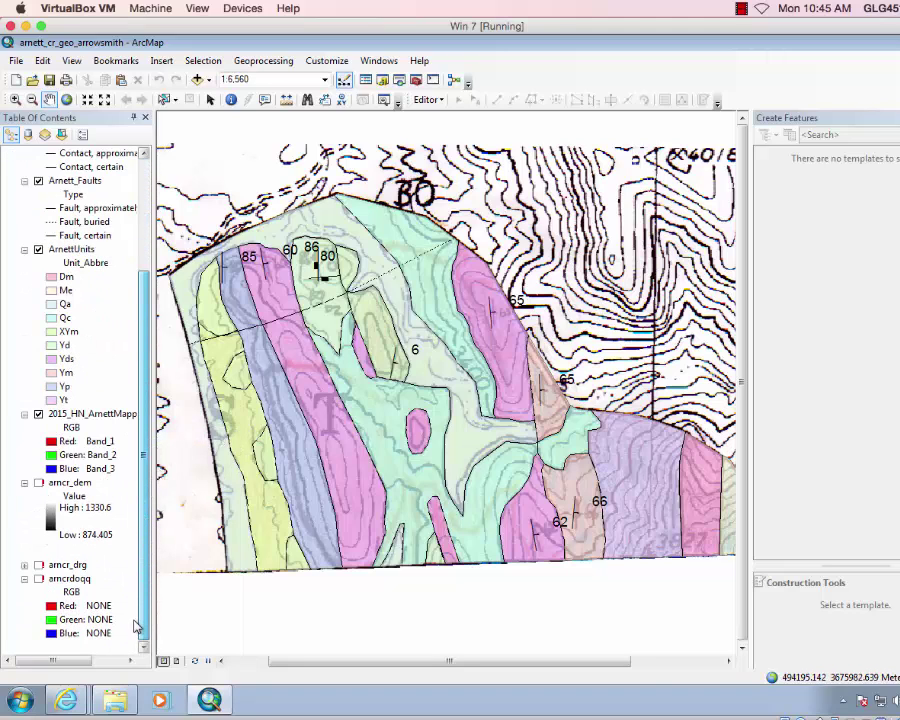
click(38, 249)
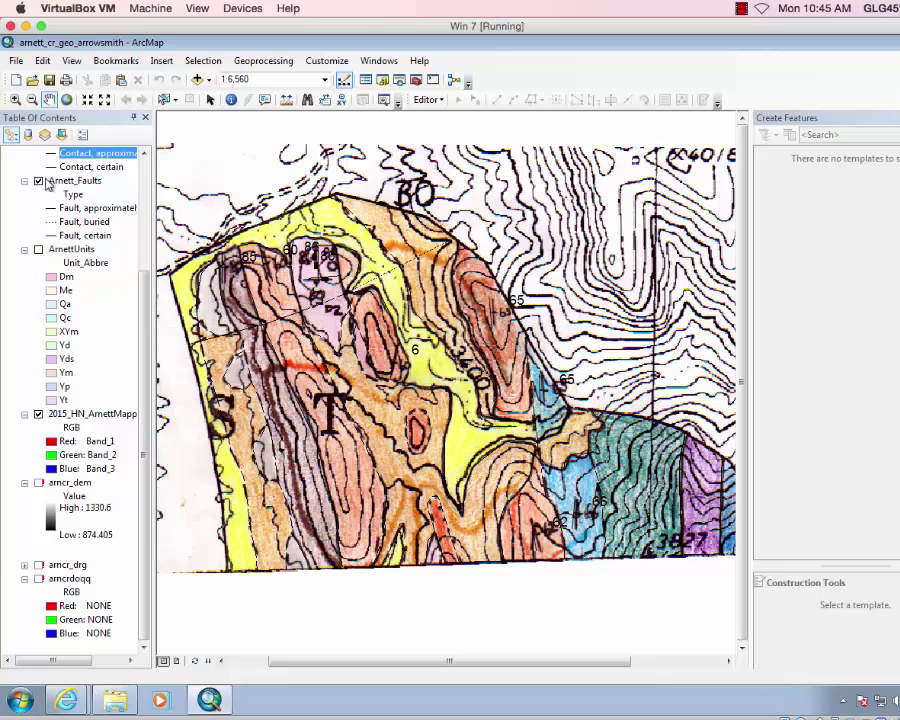
click(38, 414)
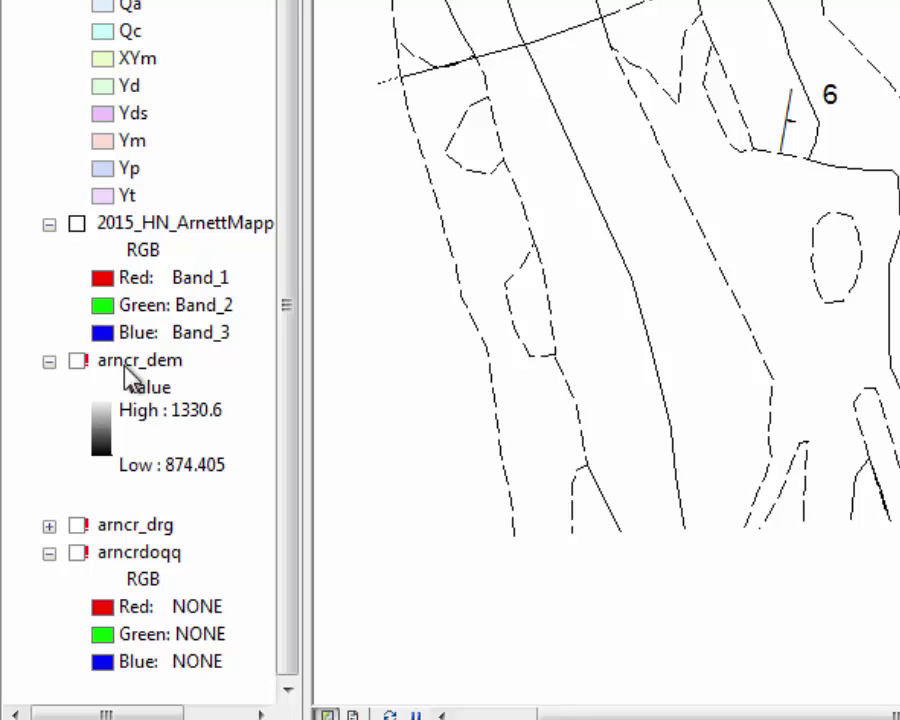
Start Repair Data Source for the broken arncr_dem layer and browse to Folder Connections.
click(128, 372)
right_click(128, 375)
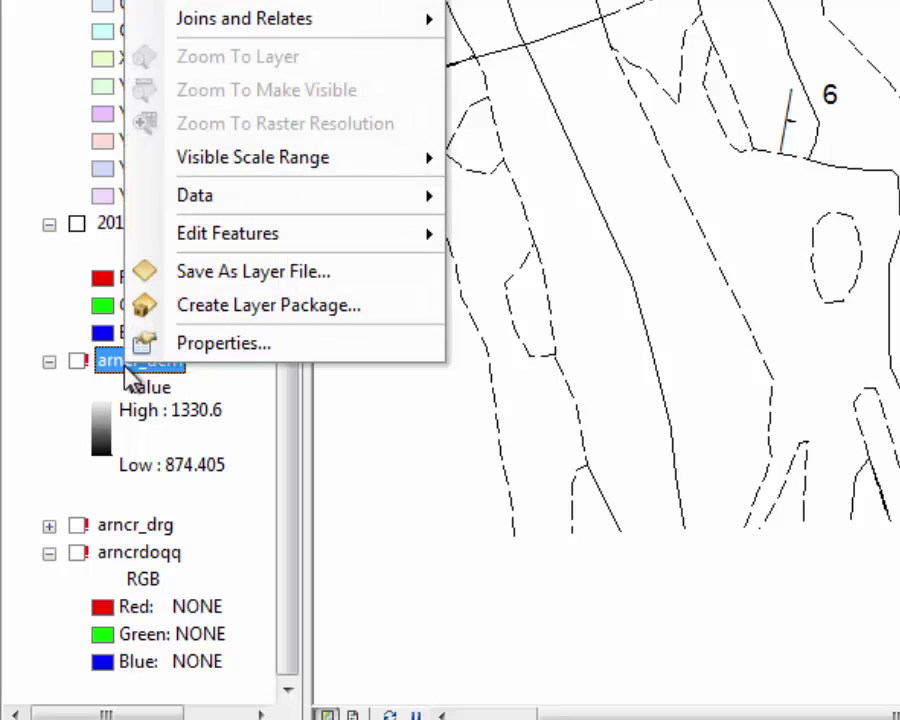
mouse_move(292, 198)
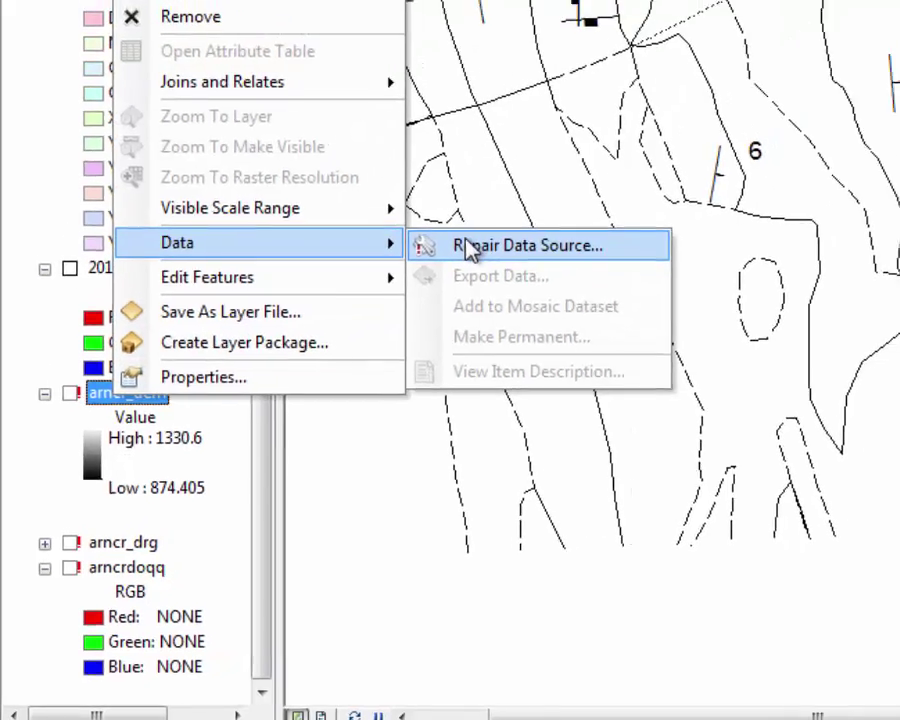
click(470, 248)
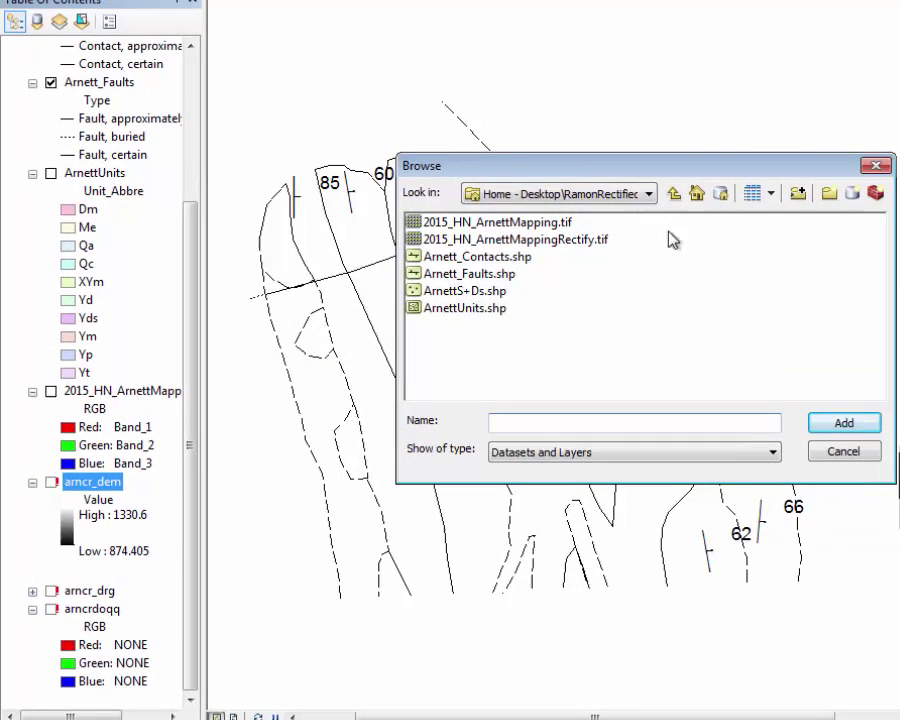
click(678, 198)
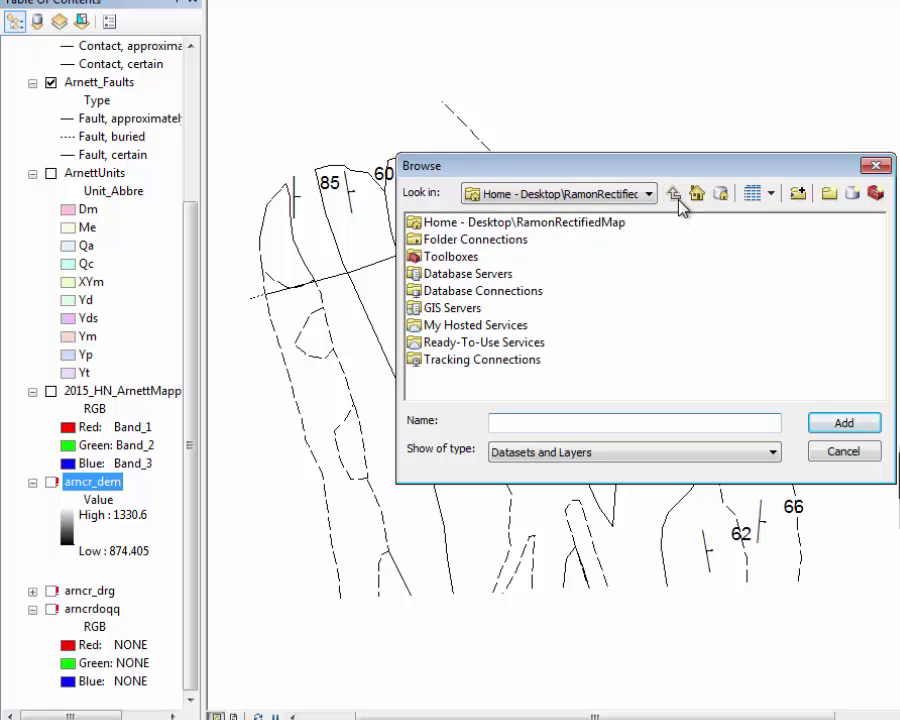
double_click(457, 241)
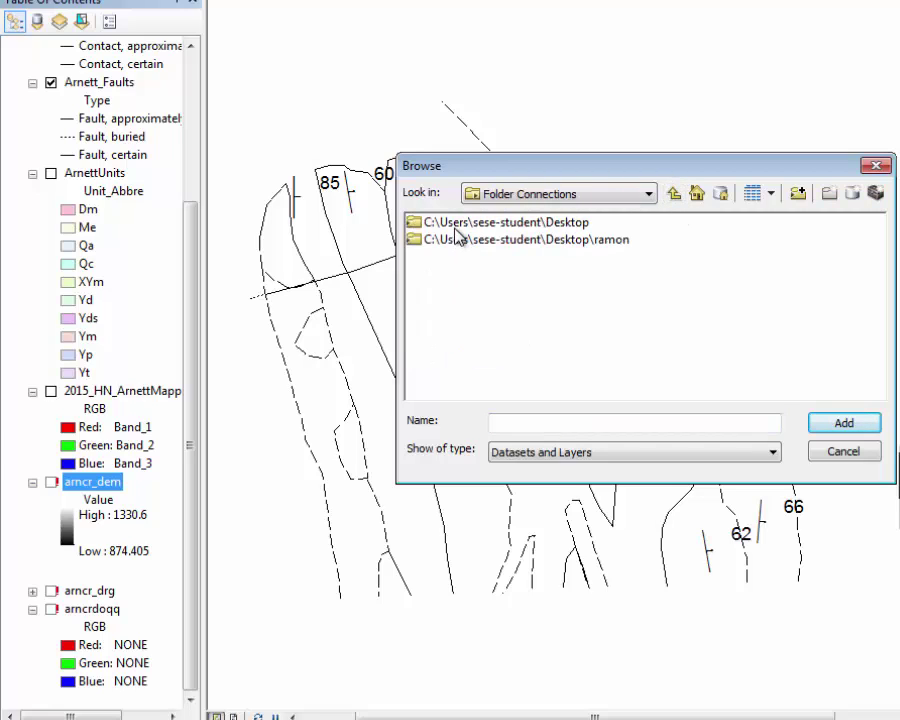
Relink arncr_dem to its raster in Desktop > arnett_cr_layers, leaving the layer switched off.
double_click(457, 228)
click(441, 224)
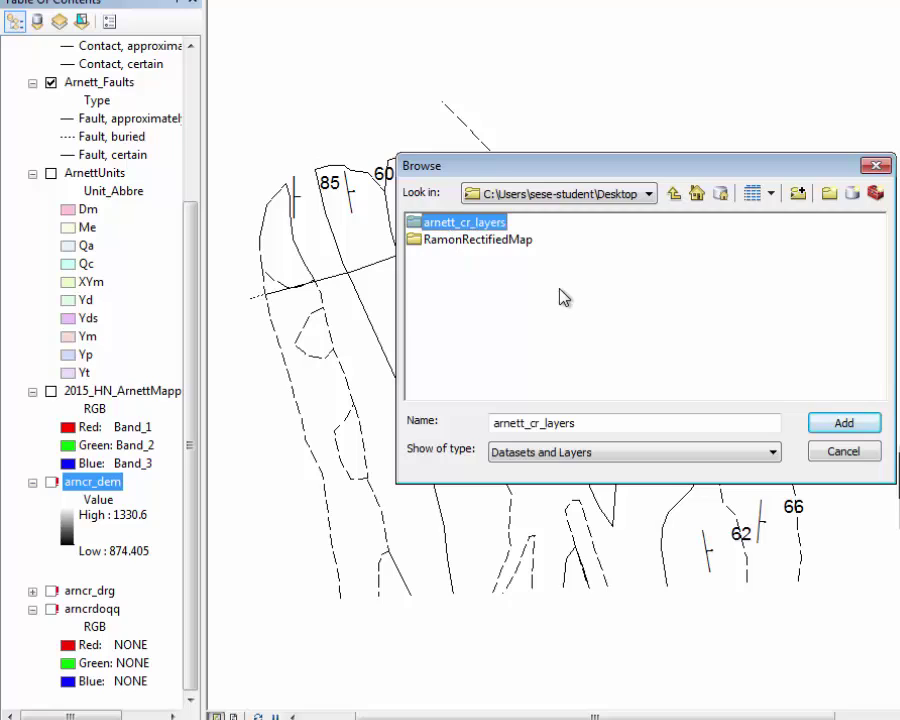
double_click(447, 229)
click(455, 227)
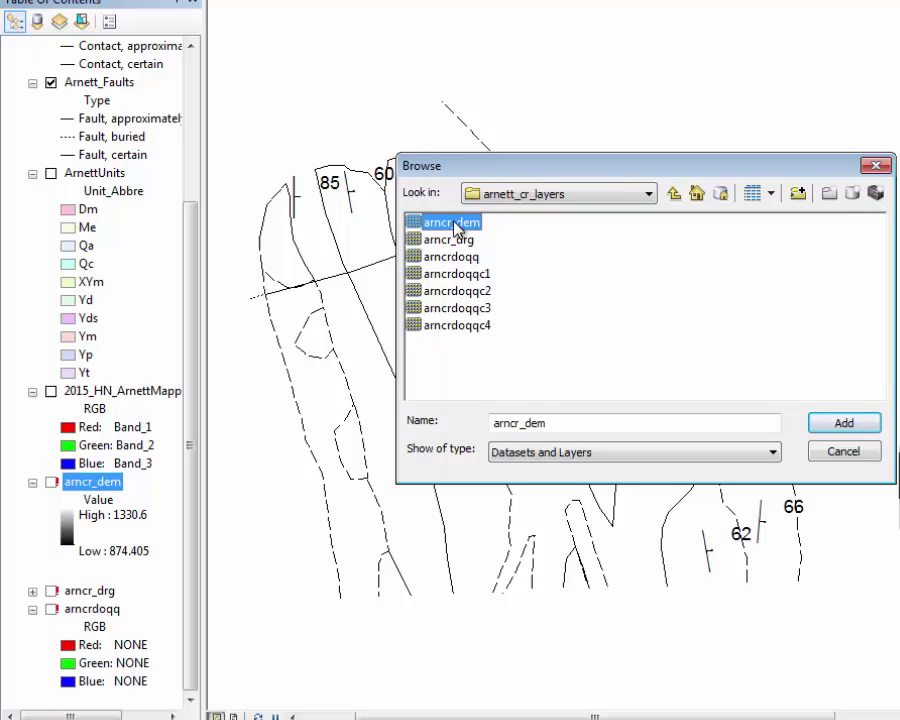
click(842, 423)
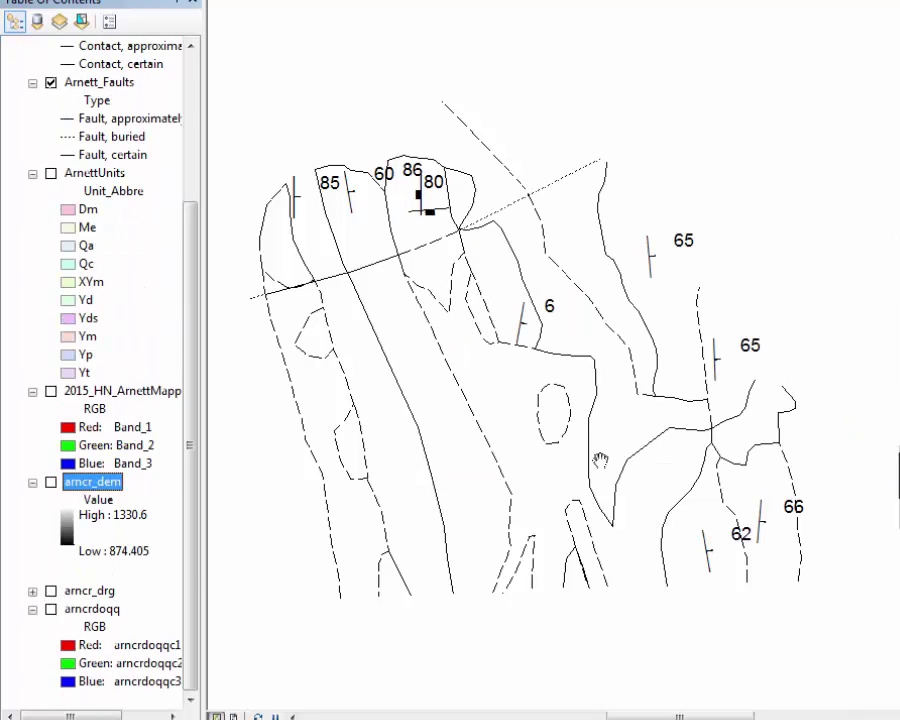
click(51, 483)
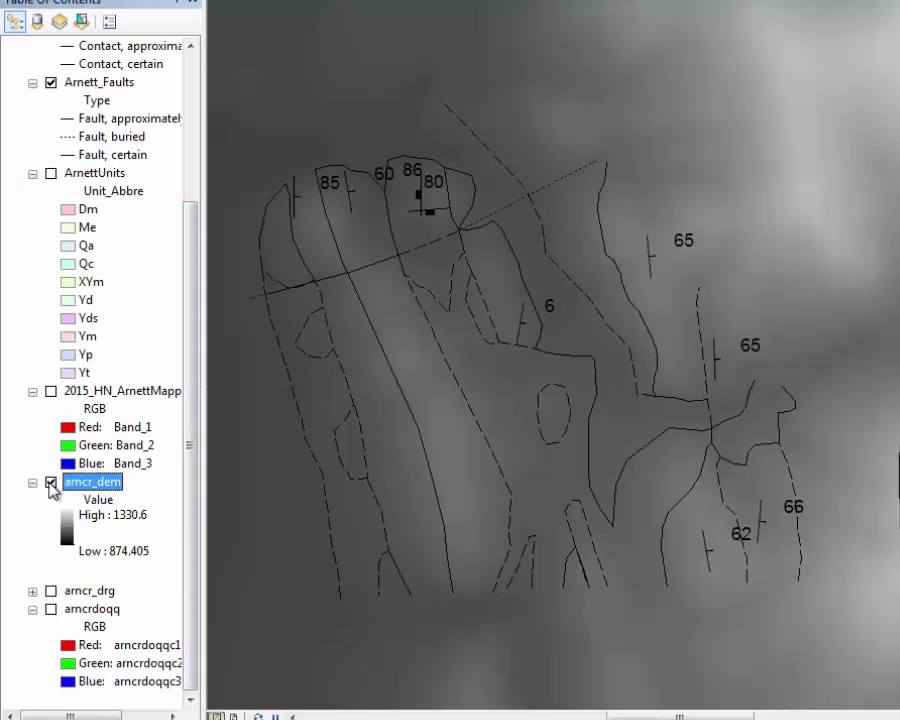
click(51, 483)
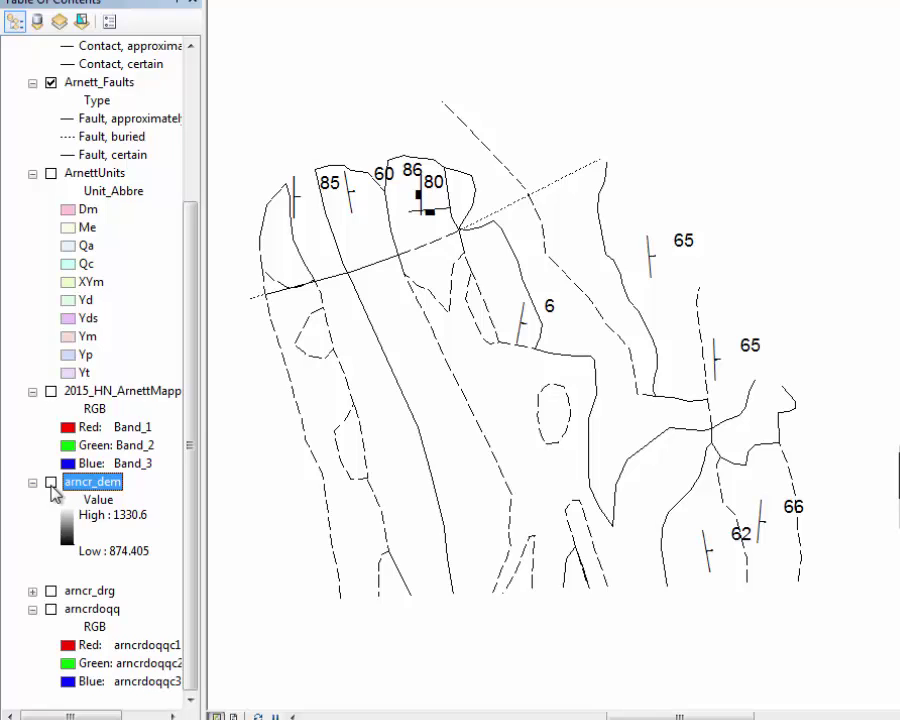
Turn the ArnettUnits polygons back on and review the approximate contact line symbol.
click(51, 174)
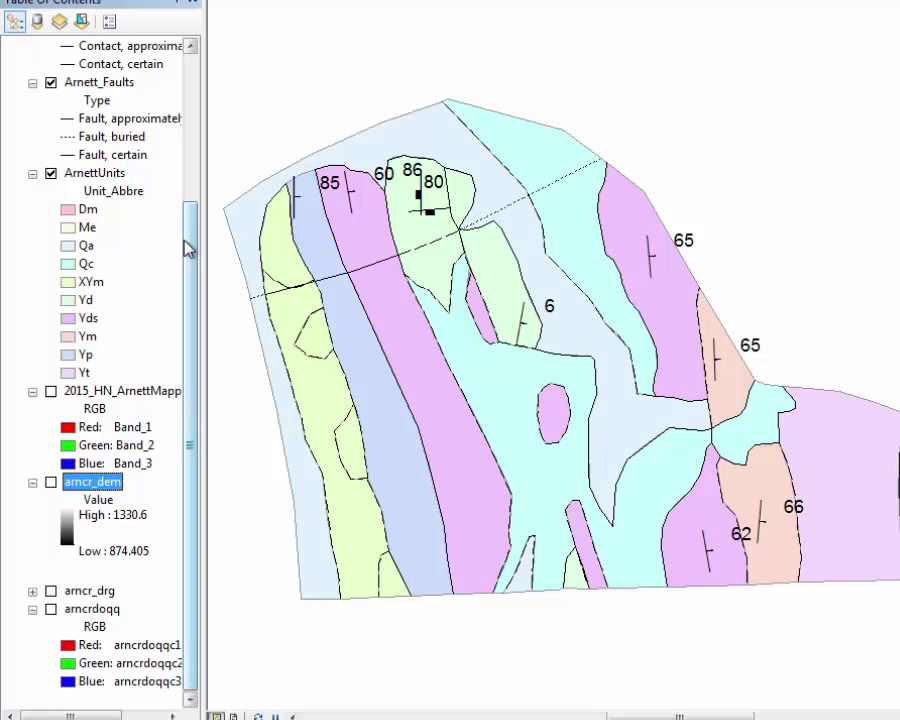
drag(186, 246, 188, 96)
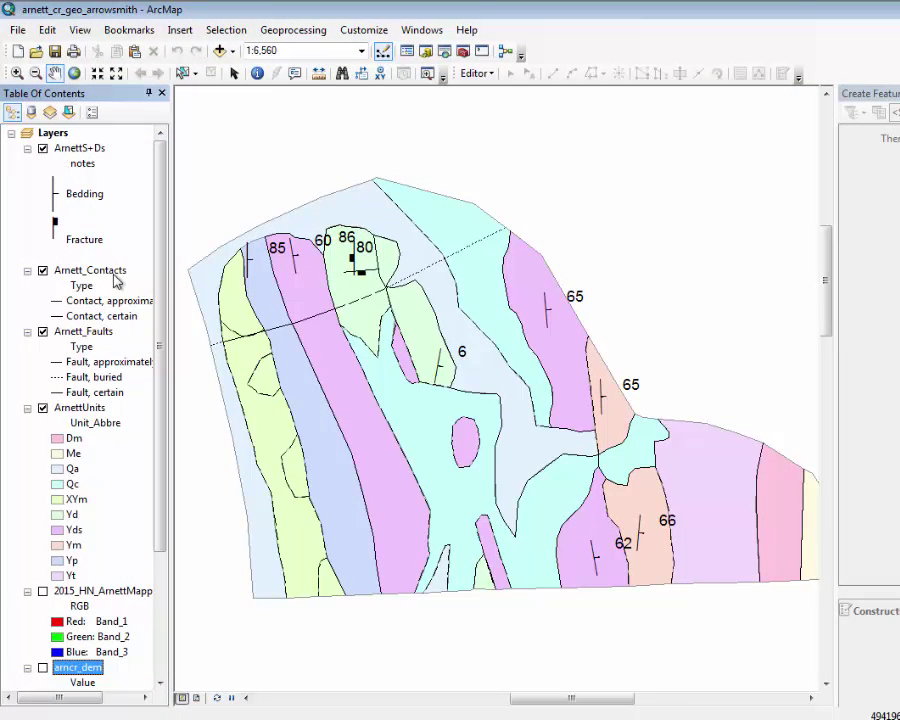
click(60, 304)
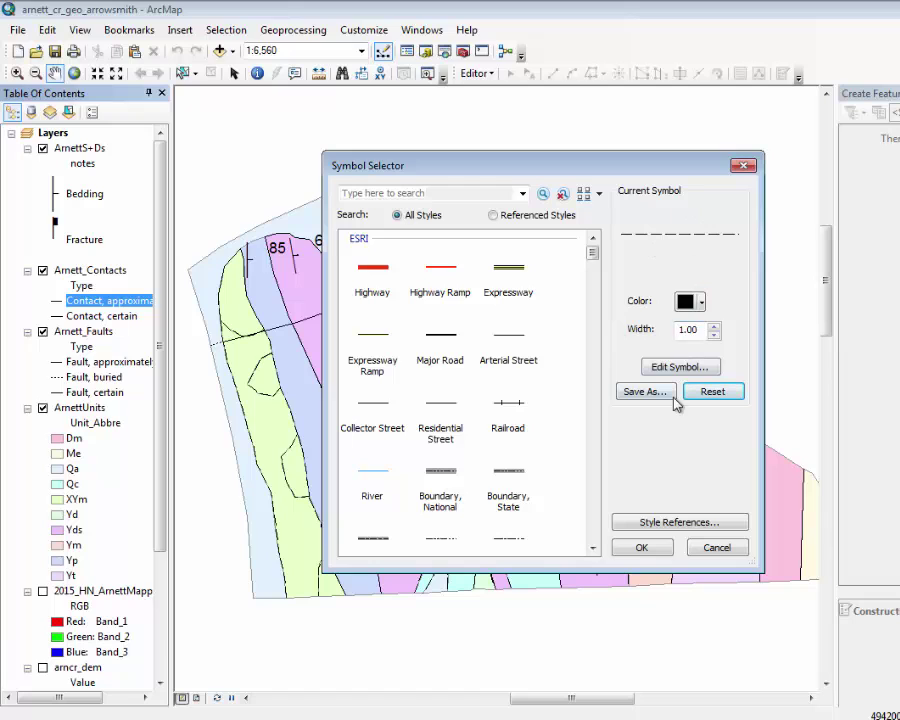
click(641, 548)
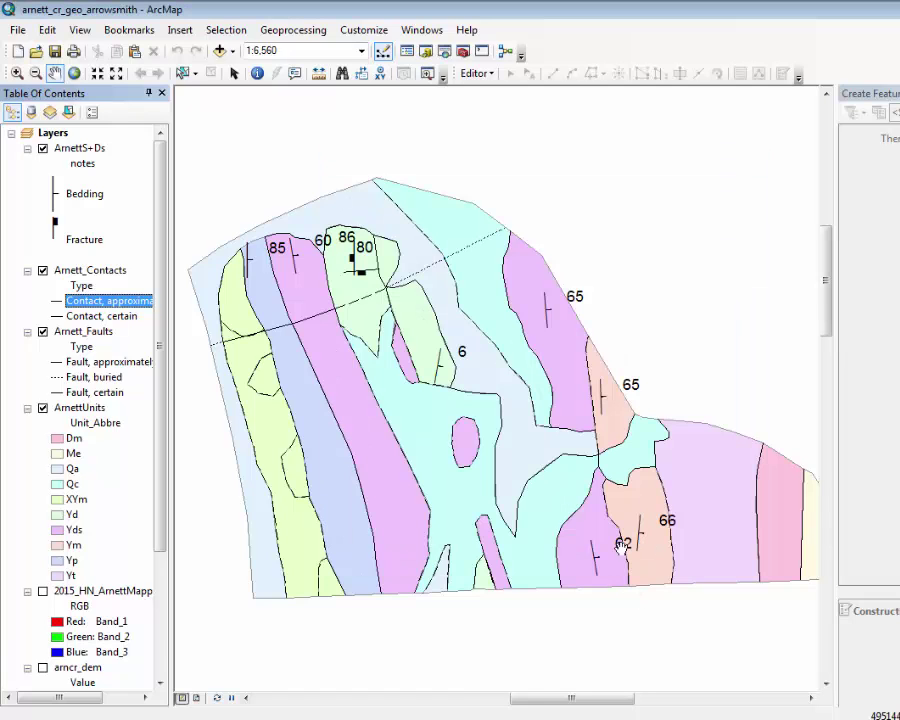
Set the approximate and buried fault line symbols to width 2.
click(59, 361)
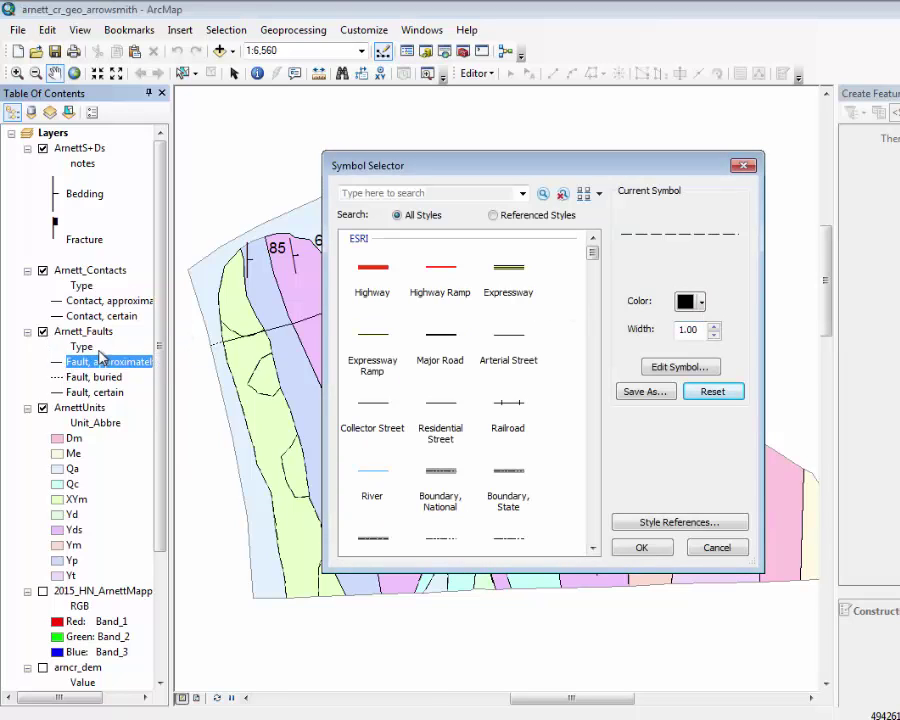
click(680, 334)
text(2)
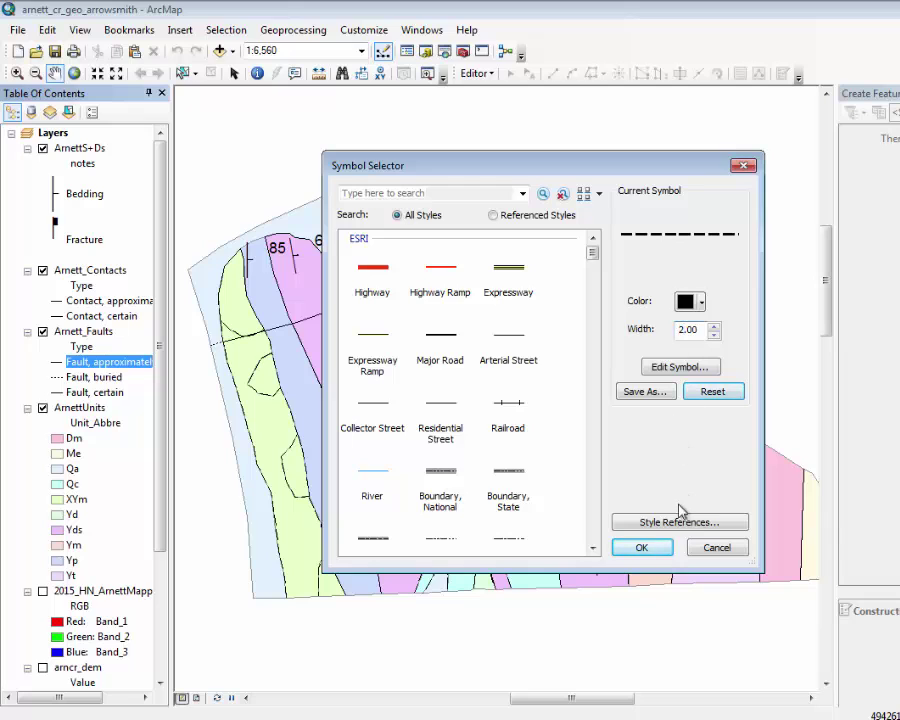
click(642, 547)
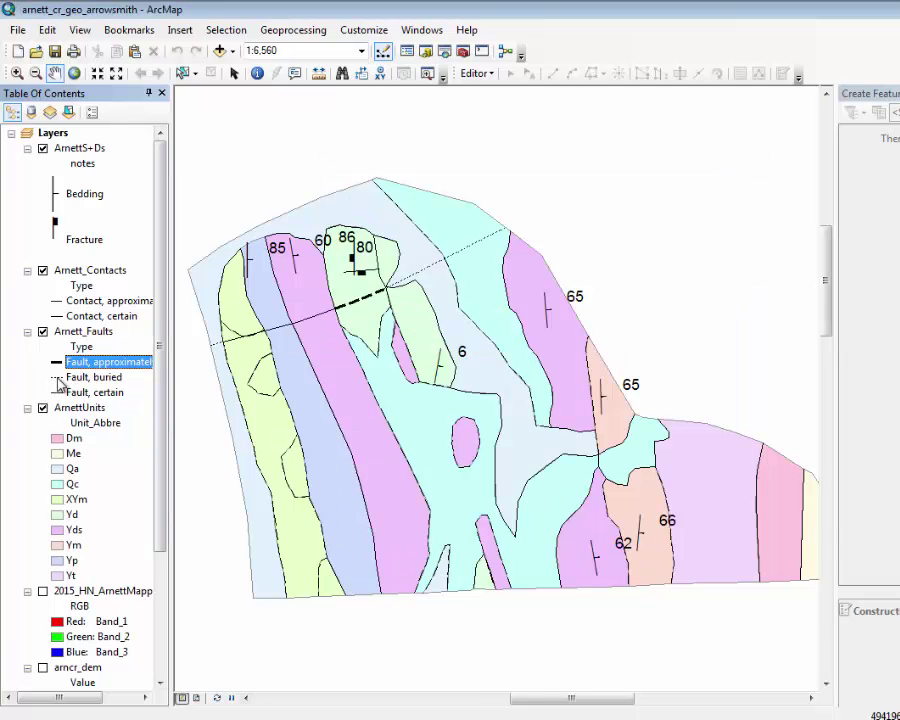
click(58, 377)
click(687, 331)
key(BackSpace)
text(2)
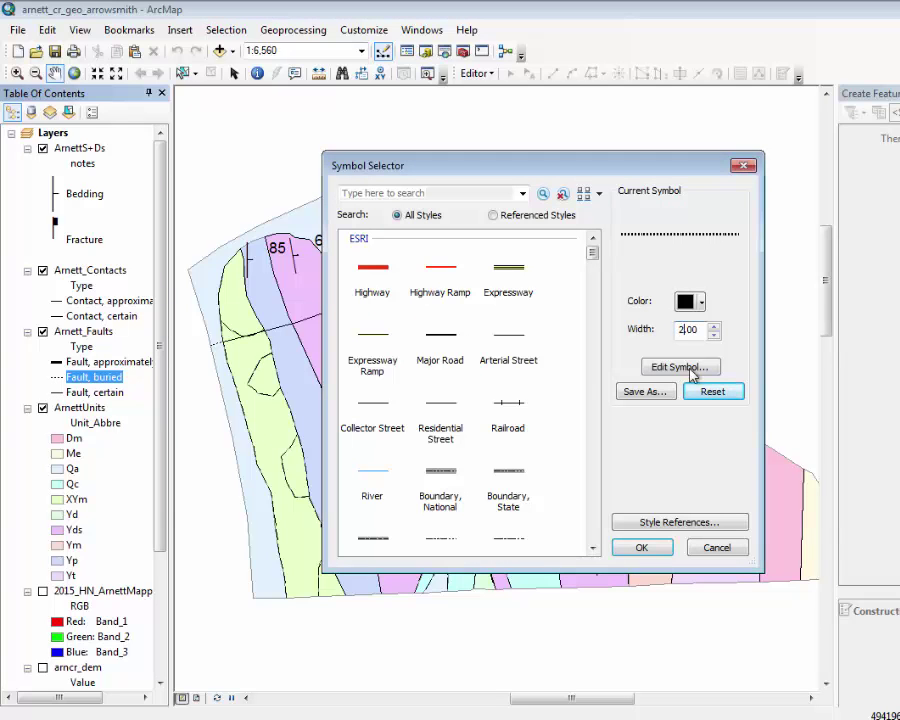
click(638, 545)
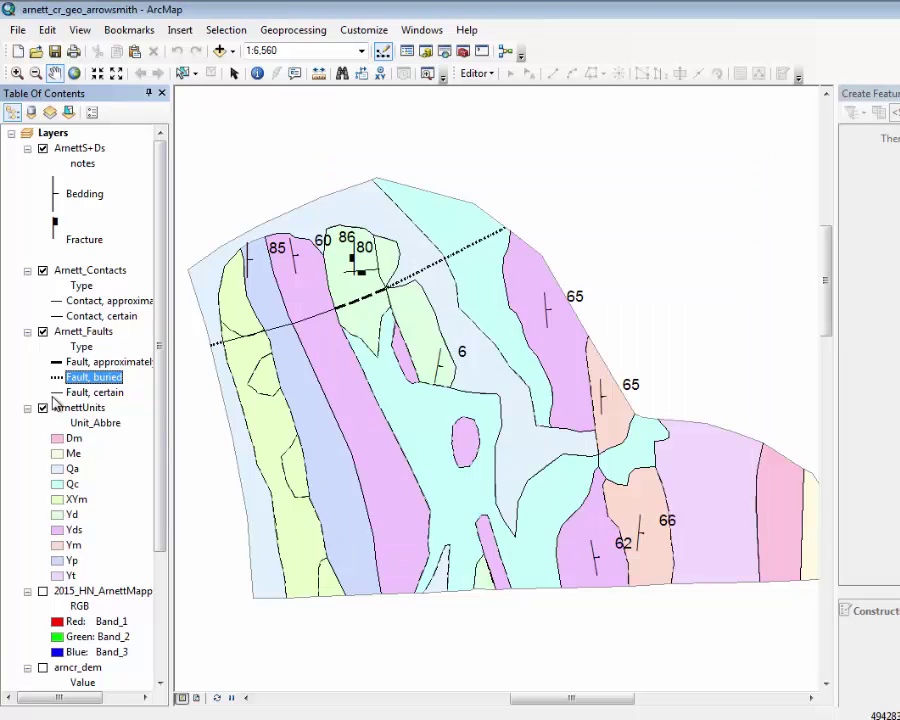
Set the certain fault line symbol to width 2.
click(58, 392)
click(682, 330)
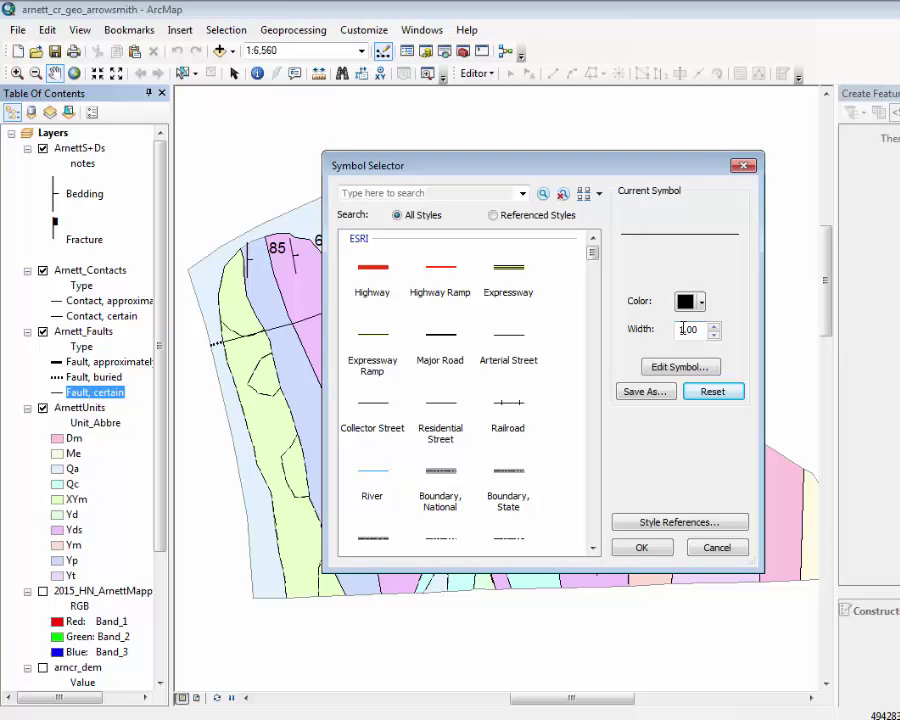
key(BackSpace)
text(2)
click(645, 547)
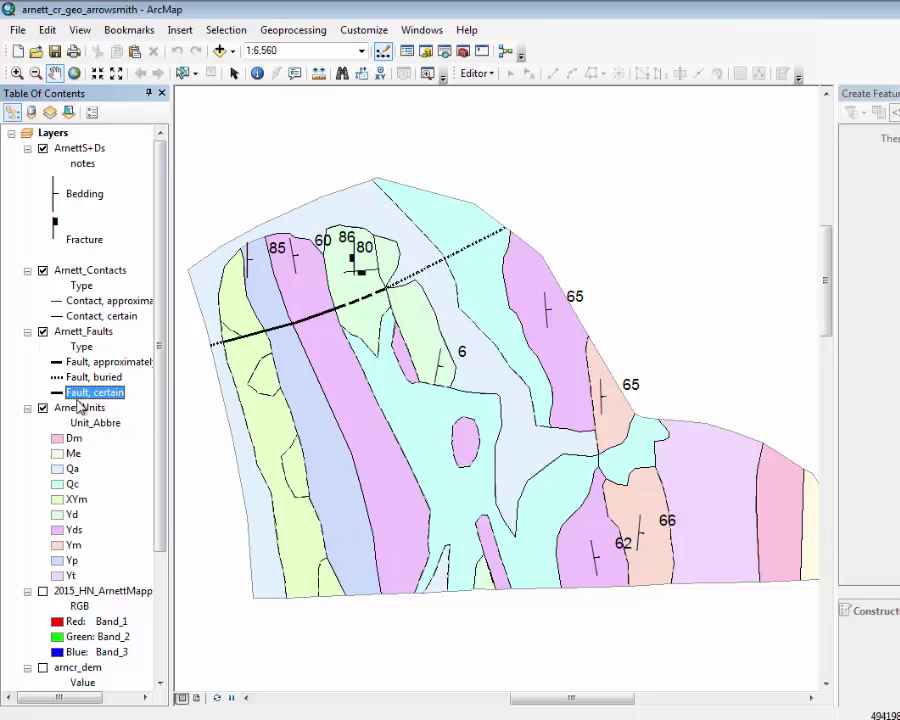
click(79, 408)
In ArnettUnits symbology, move Me, Qa and Qc up so the list starts Qa, Qc, Me, Dm.
right_click(79, 408)
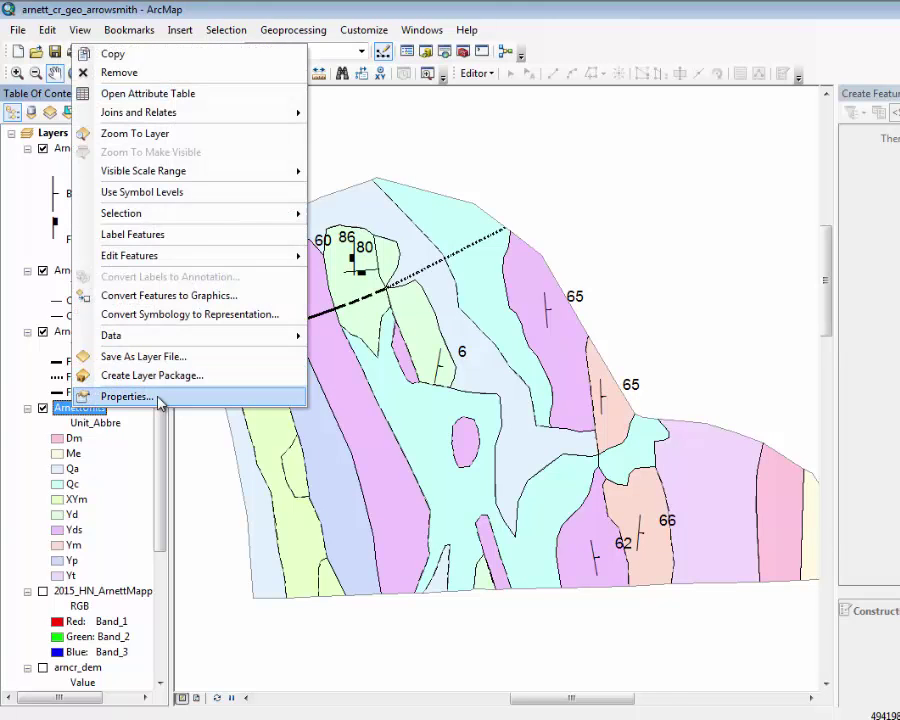
click(158, 396)
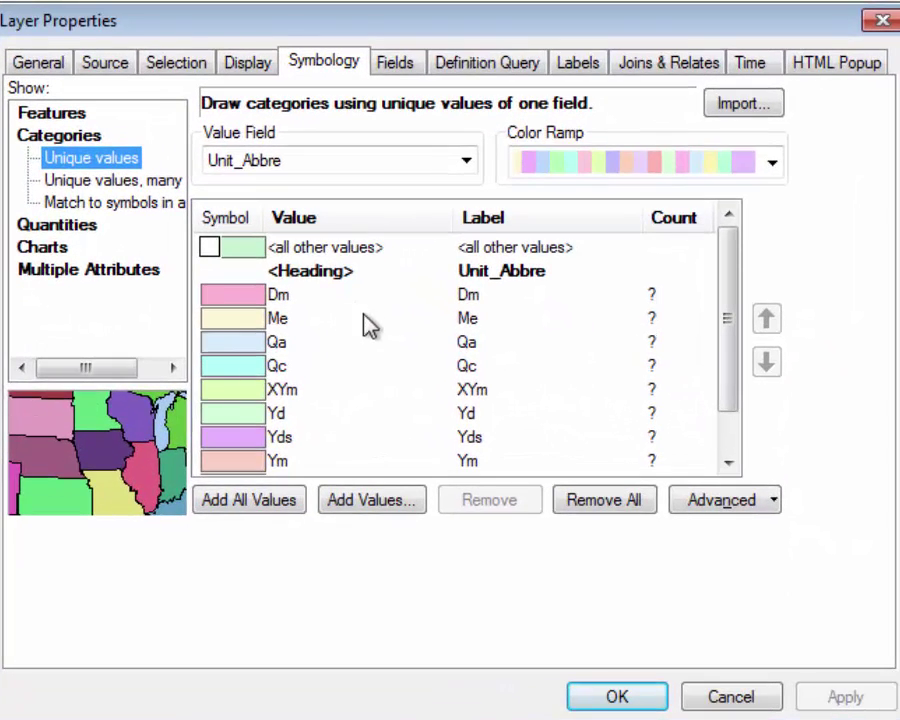
drag(733, 382, 727, 350)
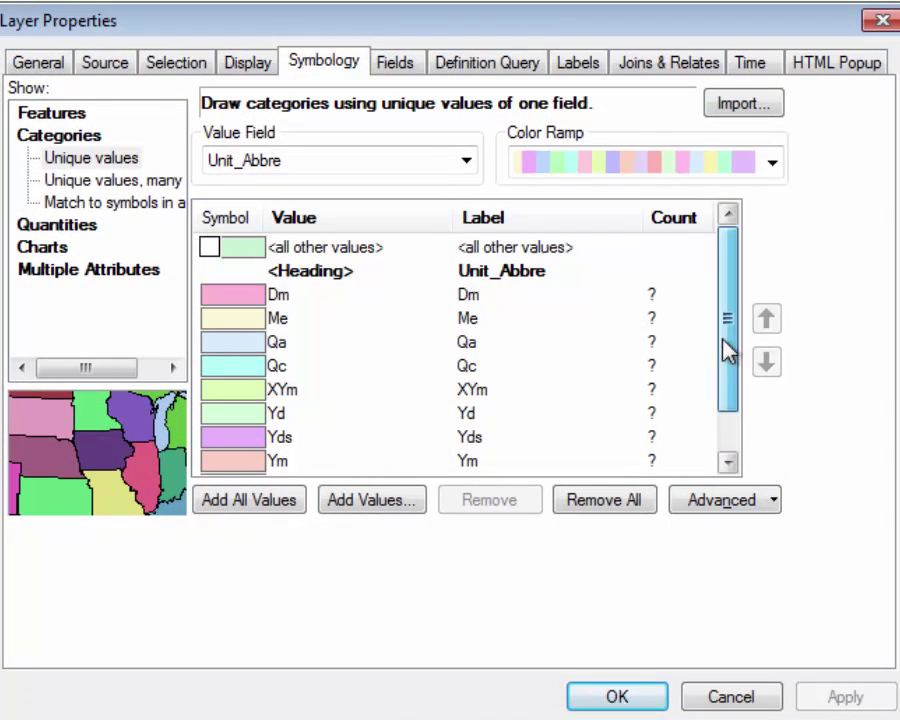
click(225, 328)
click(768, 320)
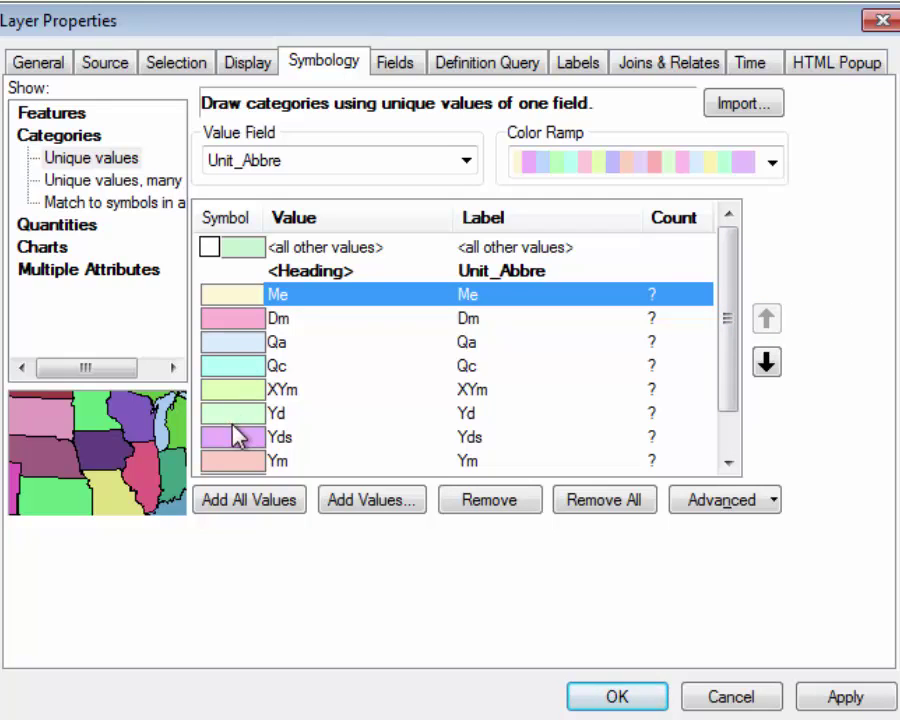
click(245, 348)
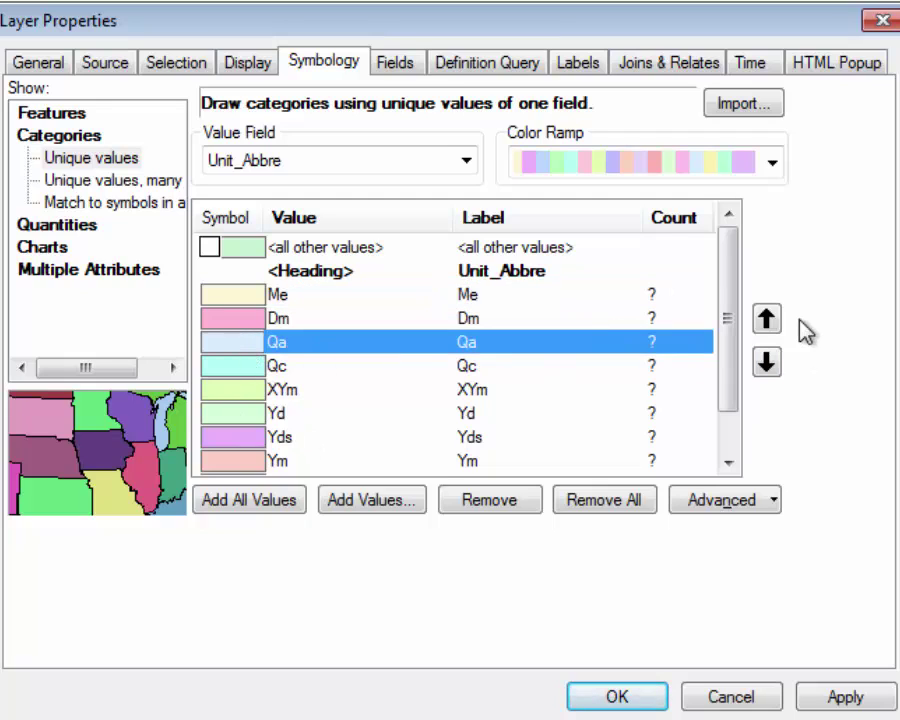
click(766, 319)
click(766, 319)
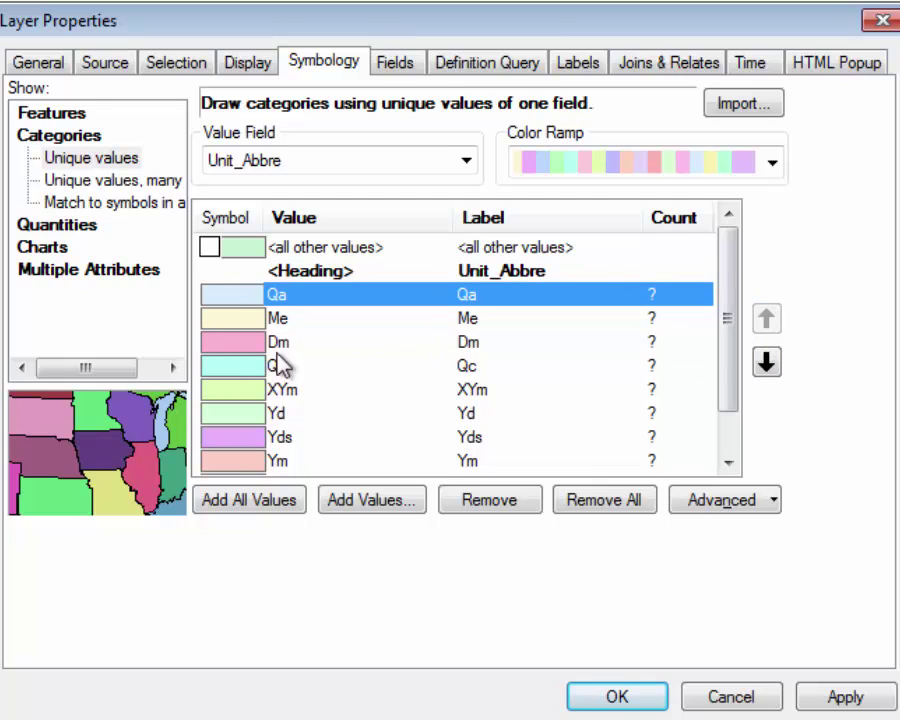
click(284, 366)
click(766, 319)
click(766, 319)
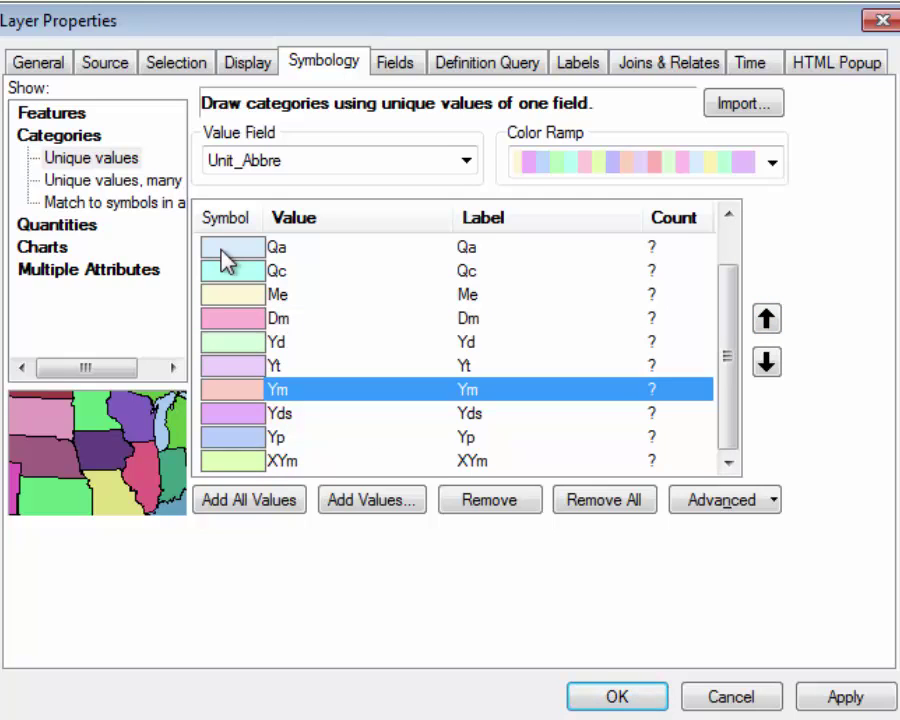
scroll(724, 303, up, 1)
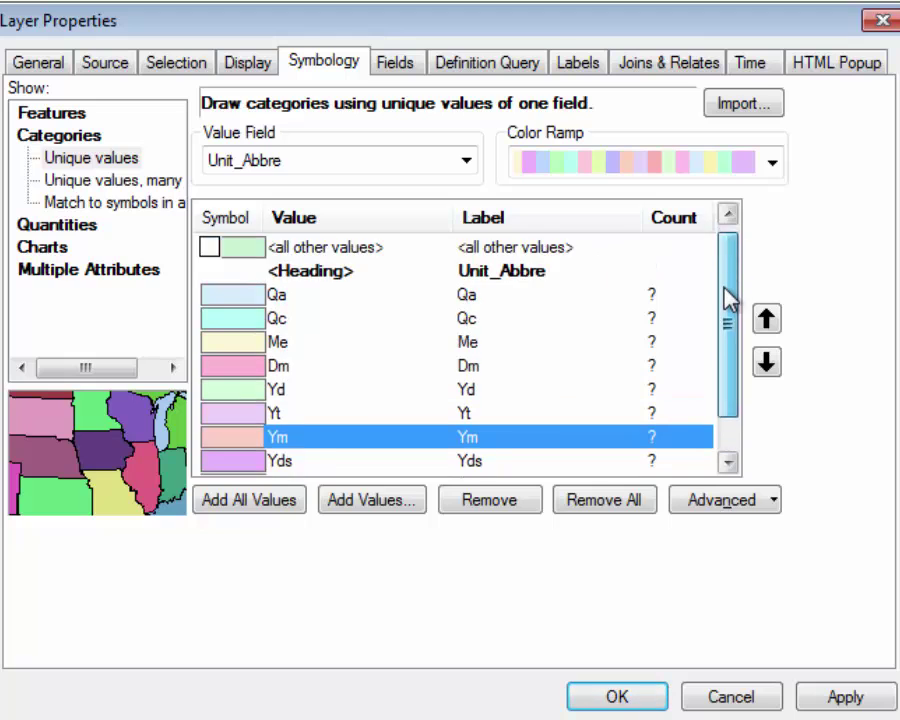
Give unit Qa a Yucca Yellow fill with no outline.
double_click(233, 296)
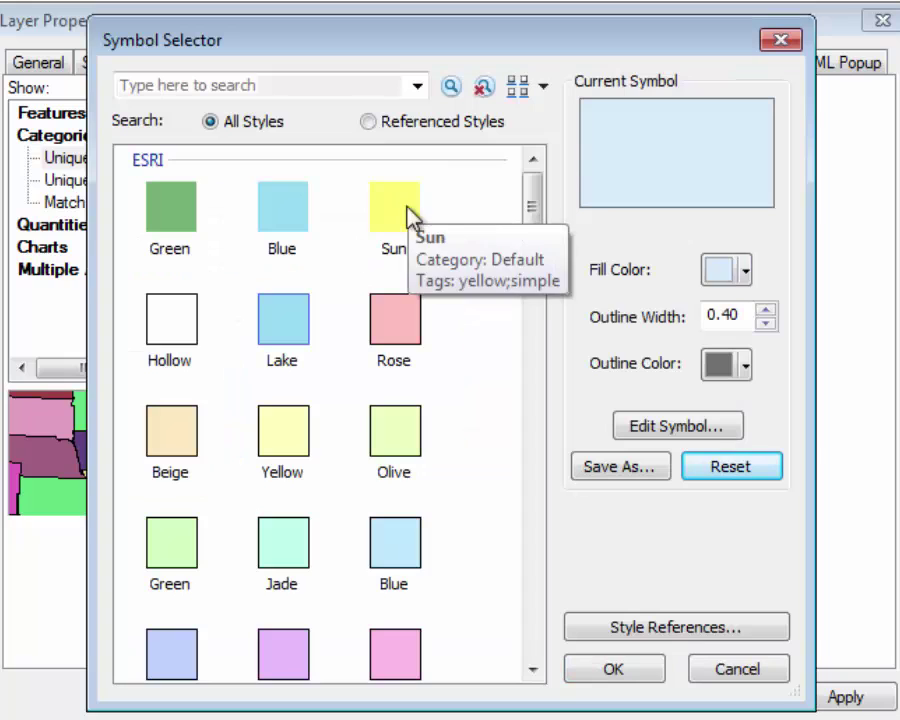
click(747, 272)
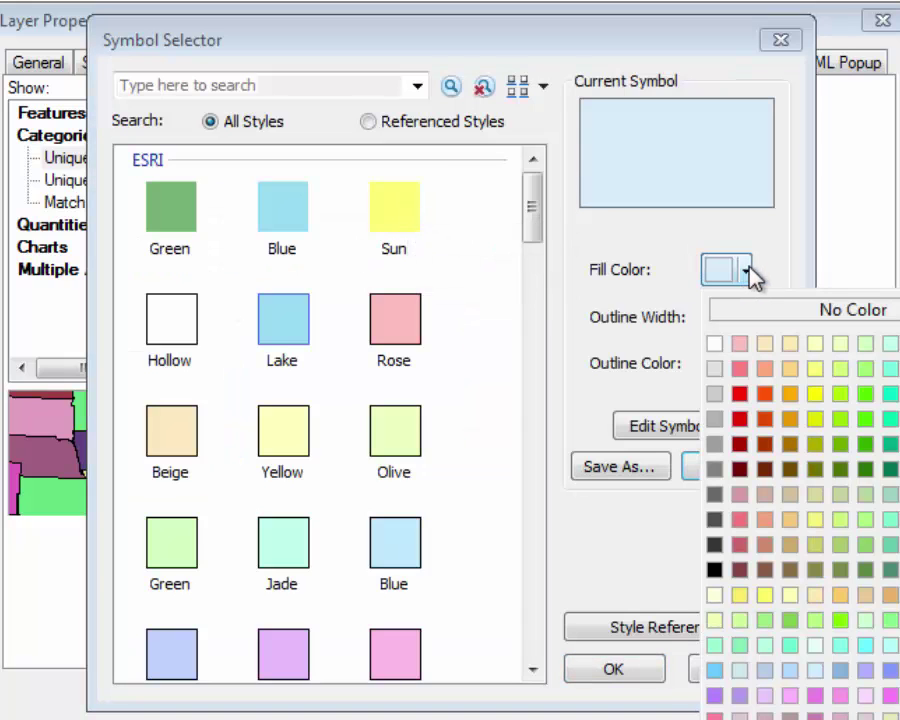
click(813, 346)
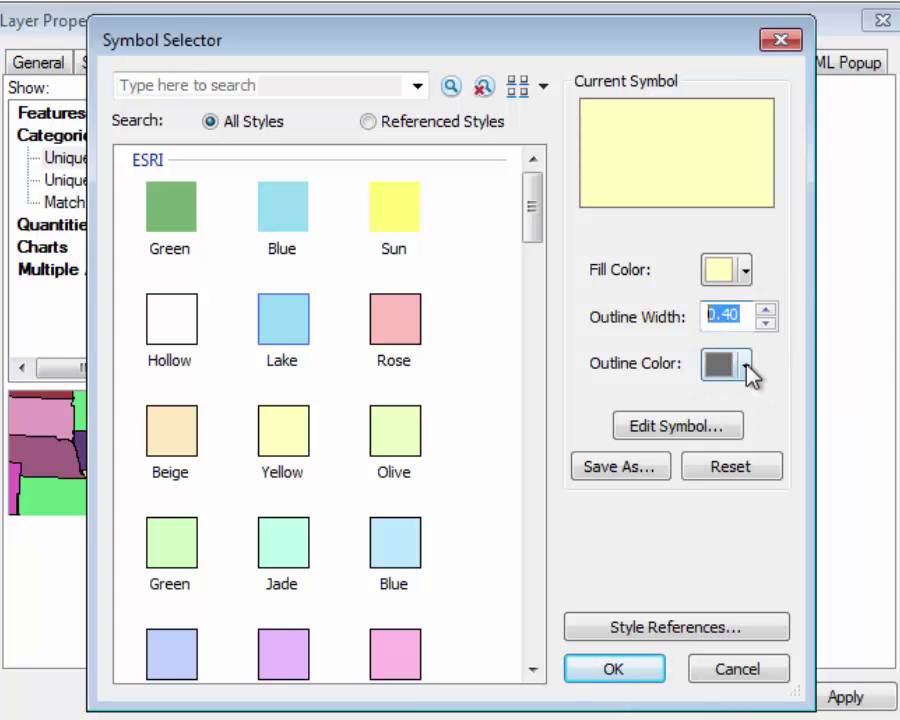
click(745, 366)
click(735, 404)
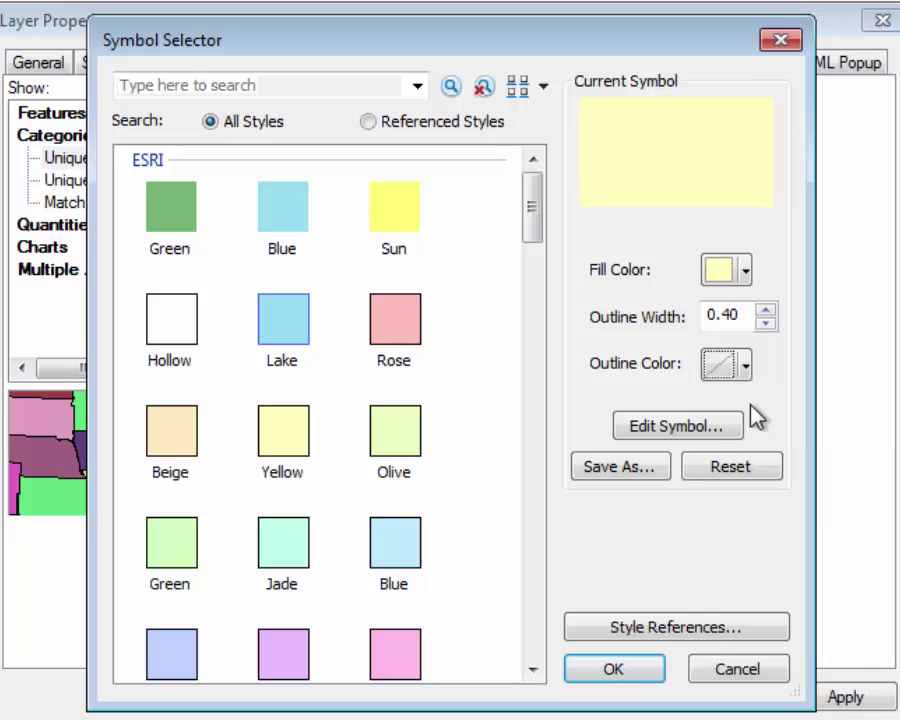
click(613, 670)
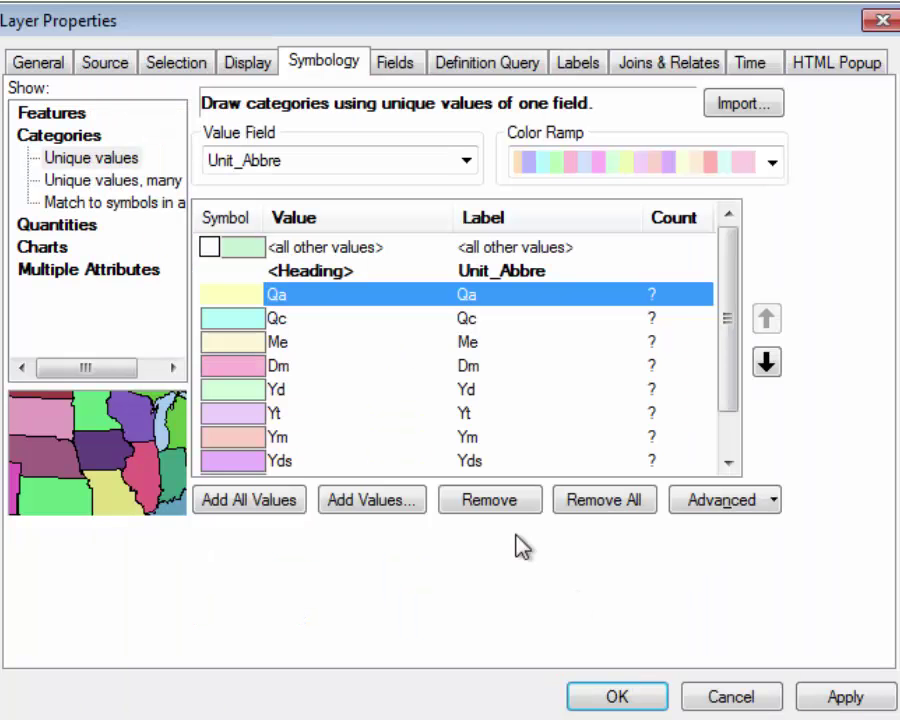
Give unit Qc an Electron Gold fill with no outline.
double_click(240, 330)
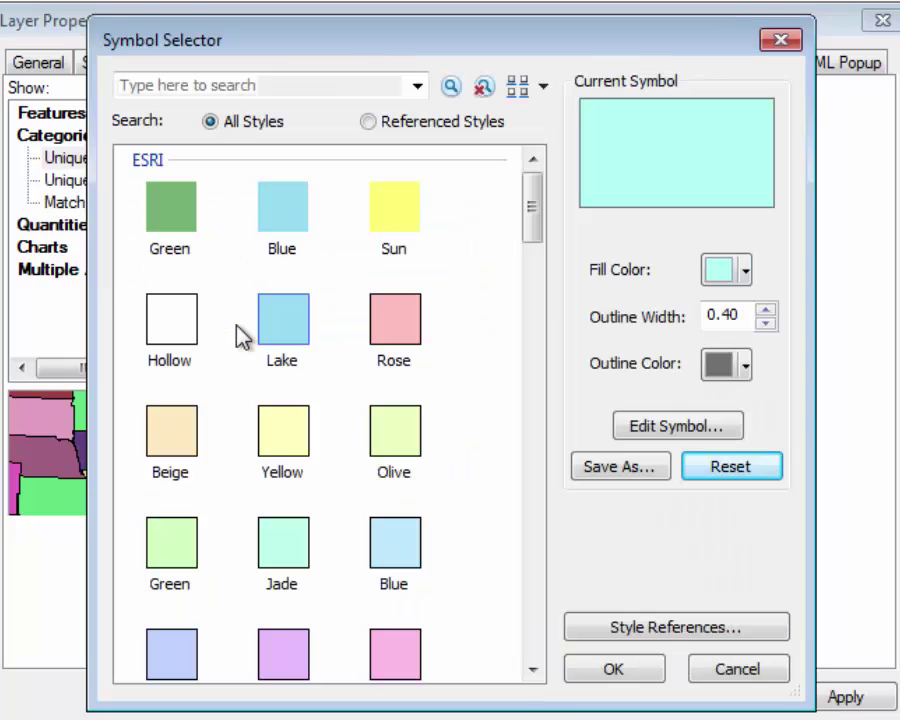
click(746, 274)
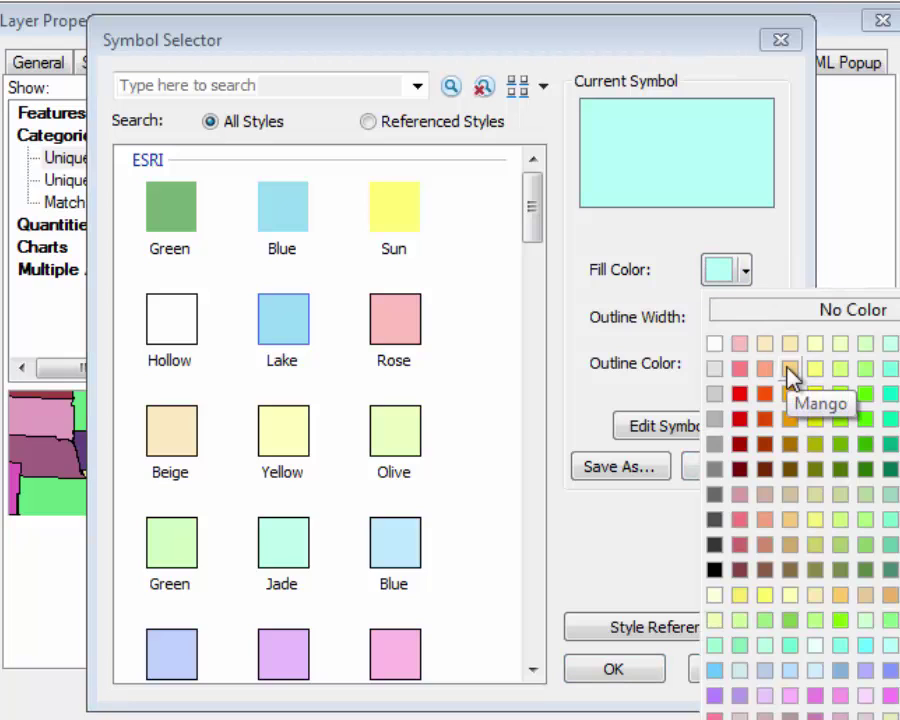
click(790, 395)
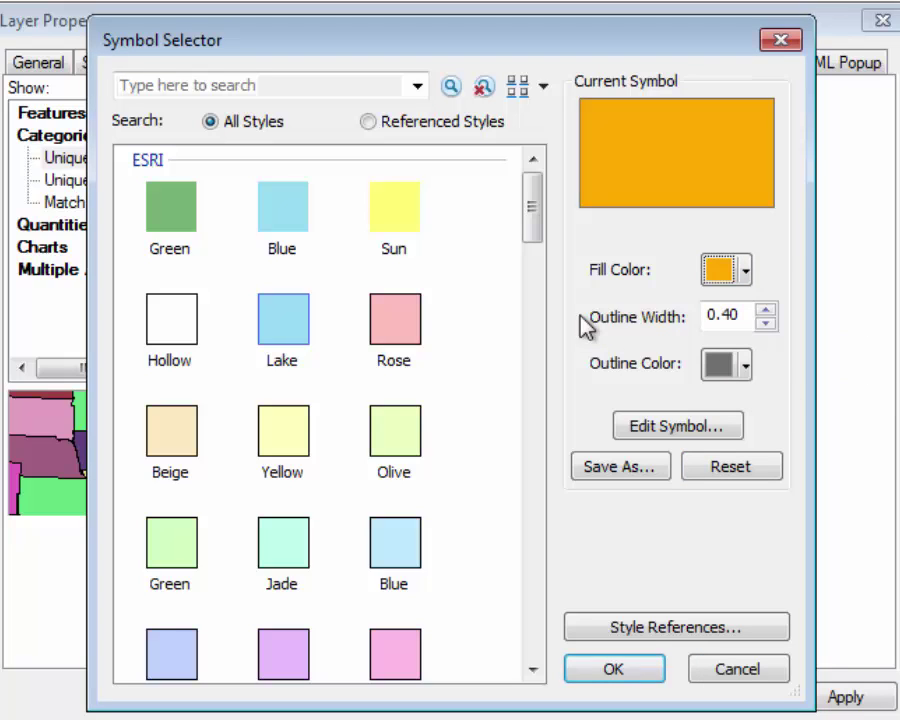
click(745, 366)
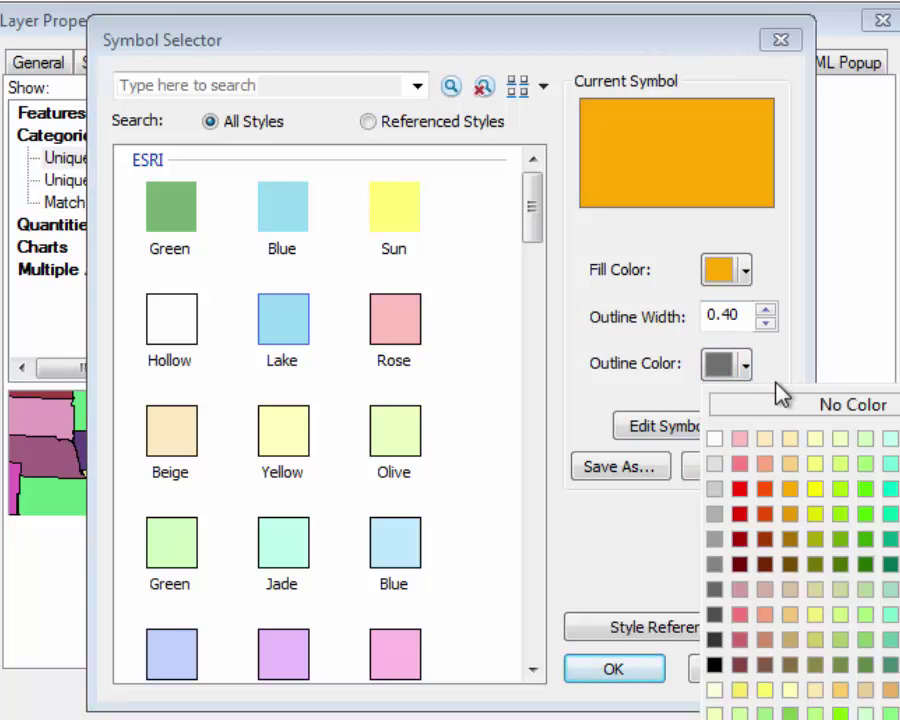
click(785, 402)
click(614, 669)
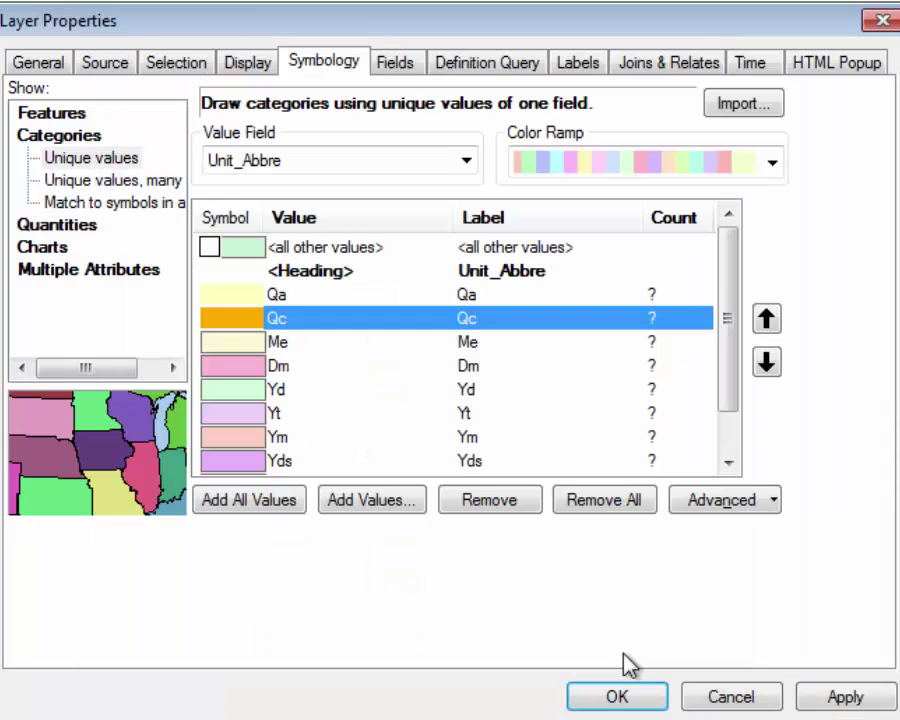
Give unit Me a Cretan Blue fill with no outline.
double_click(240, 352)
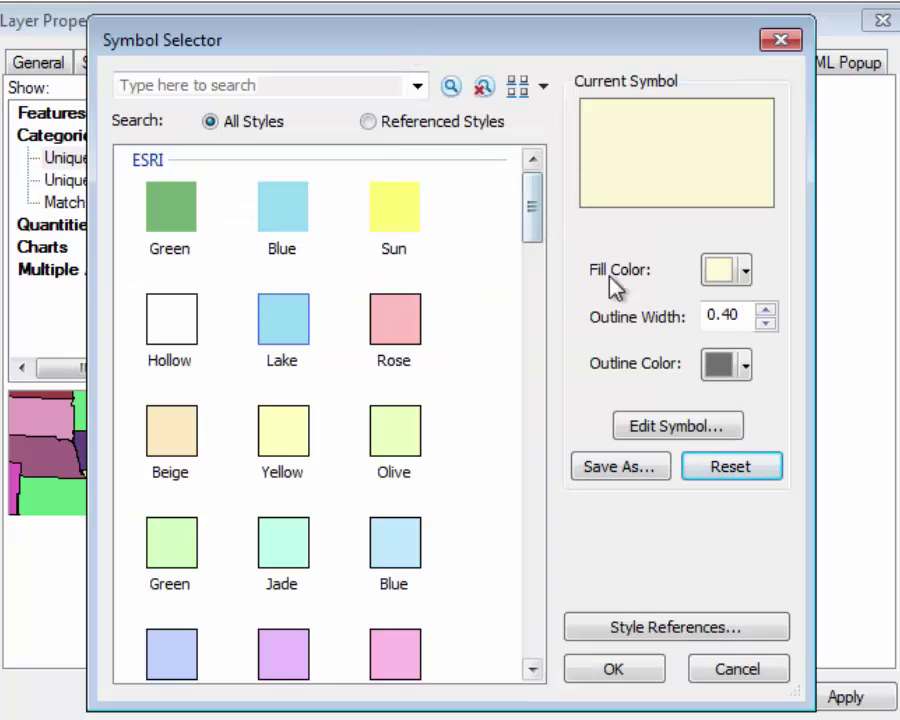
click(746, 273)
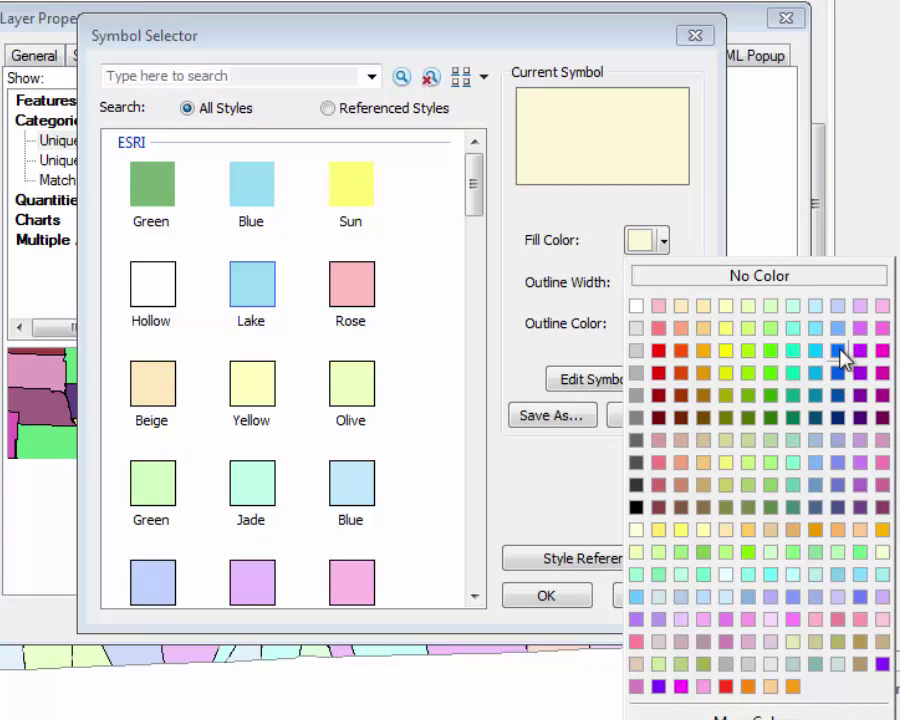
click(841, 363)
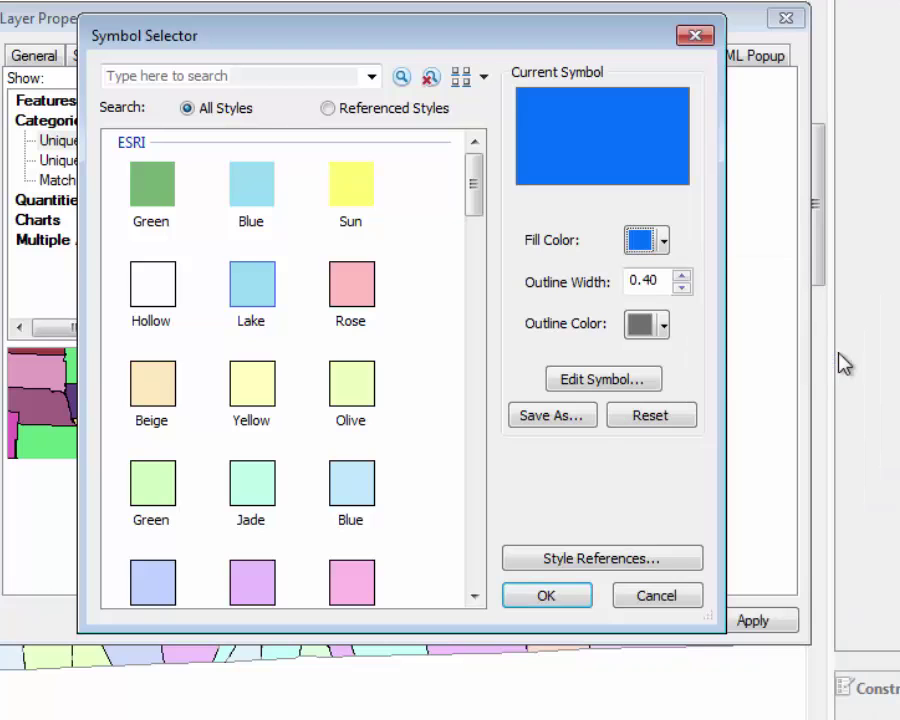
click(664, 326)
click(707, 362)
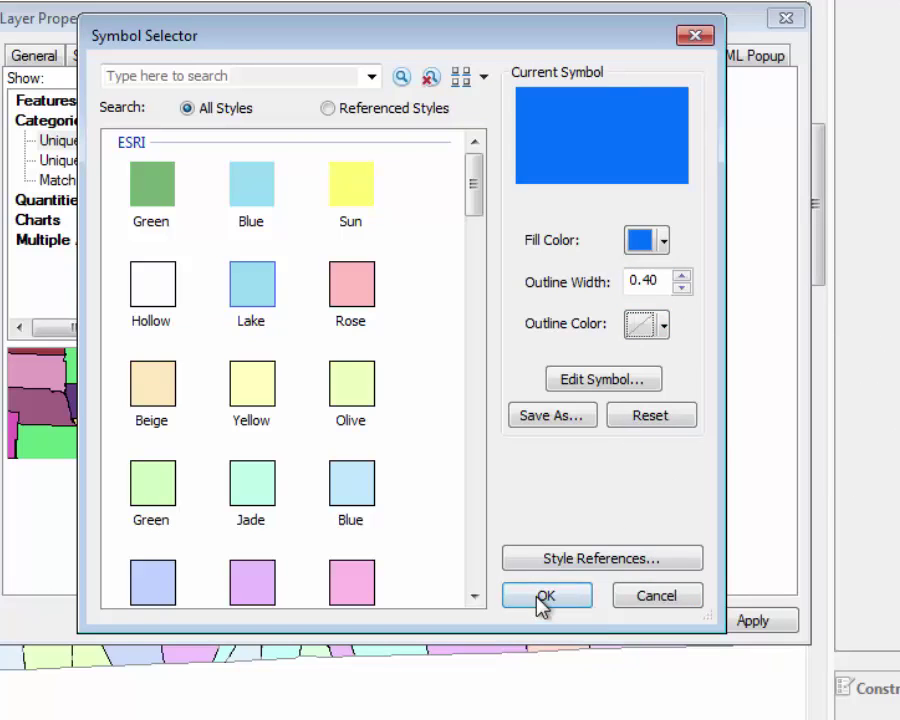
click(544, 595)
Give unit Dm a violet fill with no outline.
double_click(211, 328)
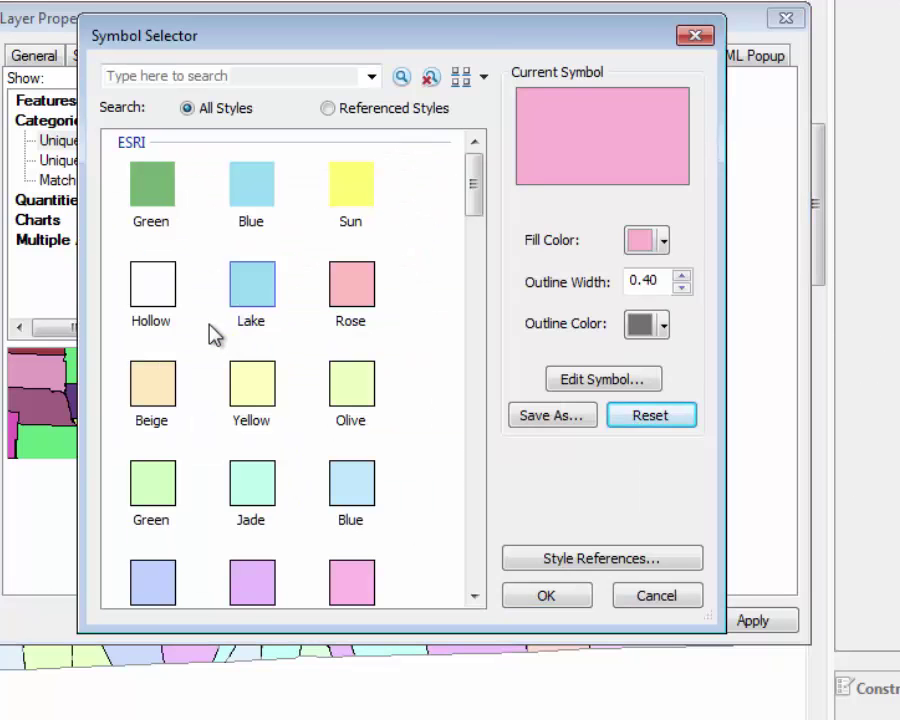
click(665, 243)
click(862, 355)
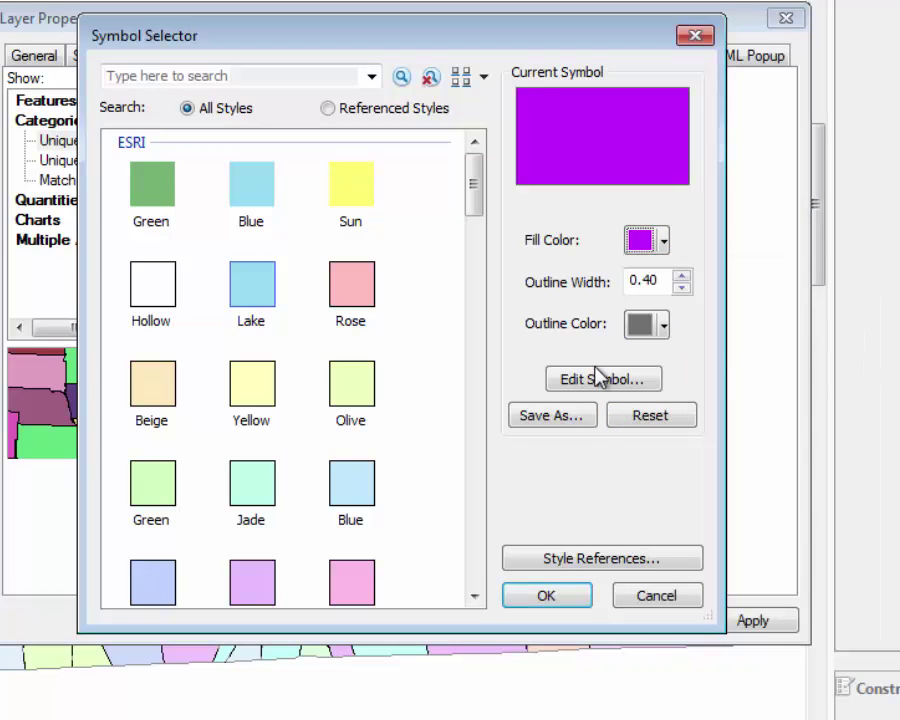
click(663, 327)
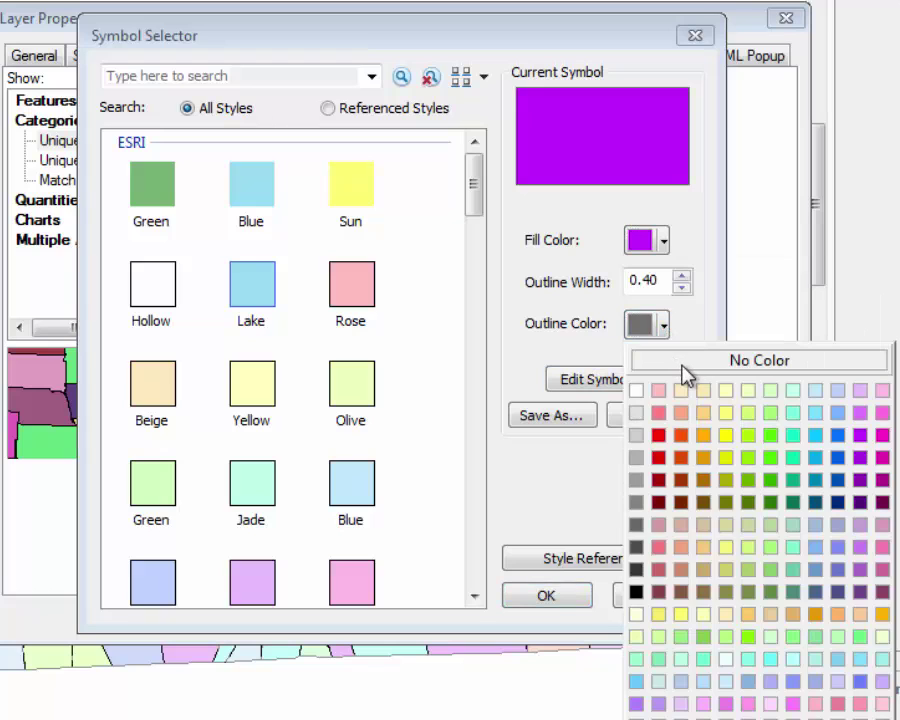
click(683, 362)
Confirm Dm's violet symbol, then give unit Yd a pink fill with no outline.
click(540, 594)
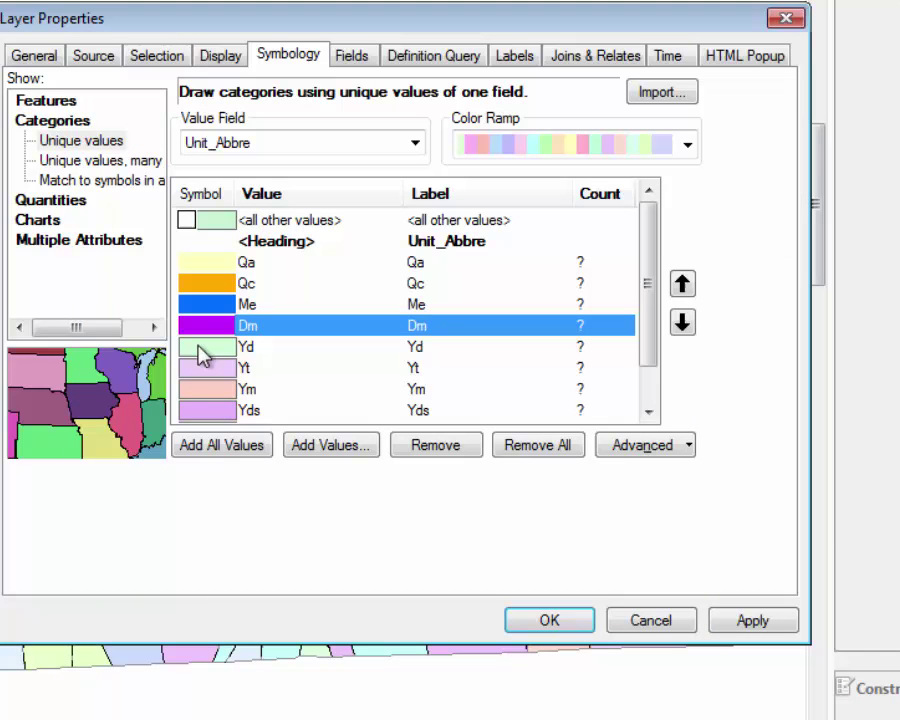
click(200, 350)
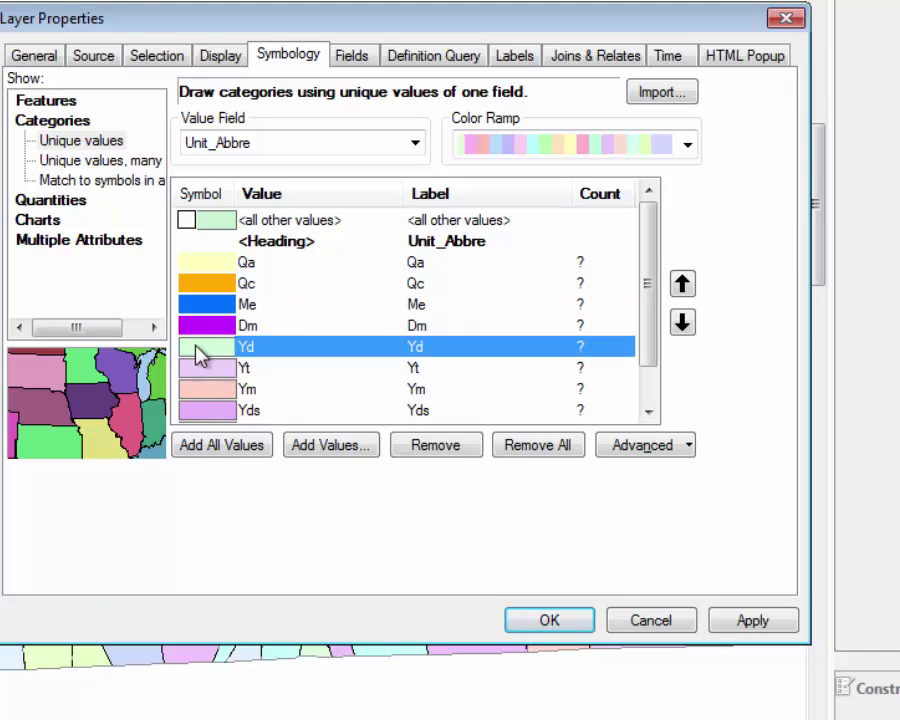
double_click(197, 349)
click(664, 244)
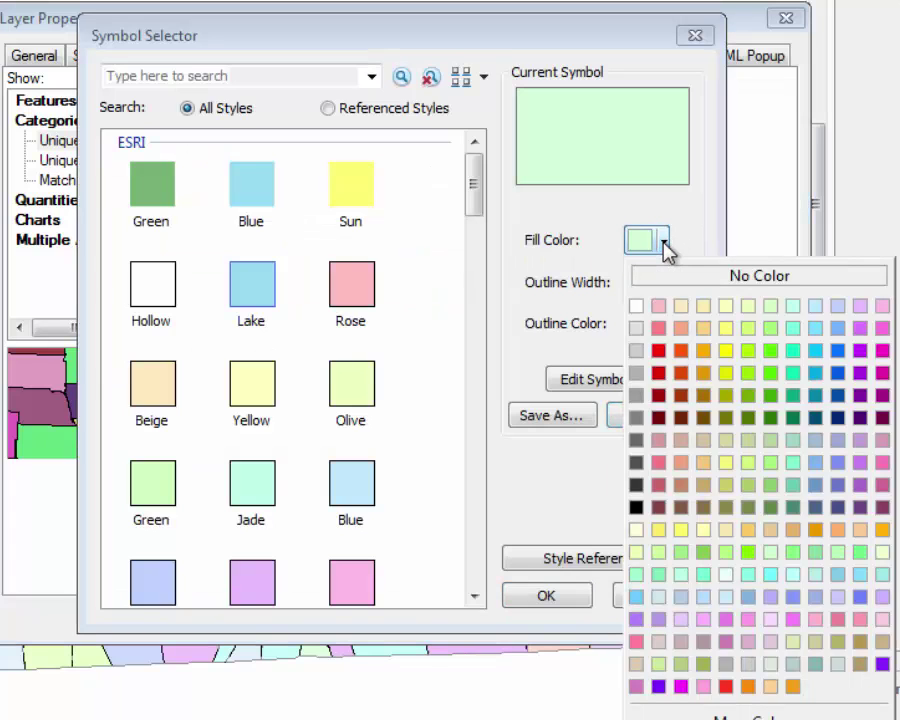
click(880, 306)
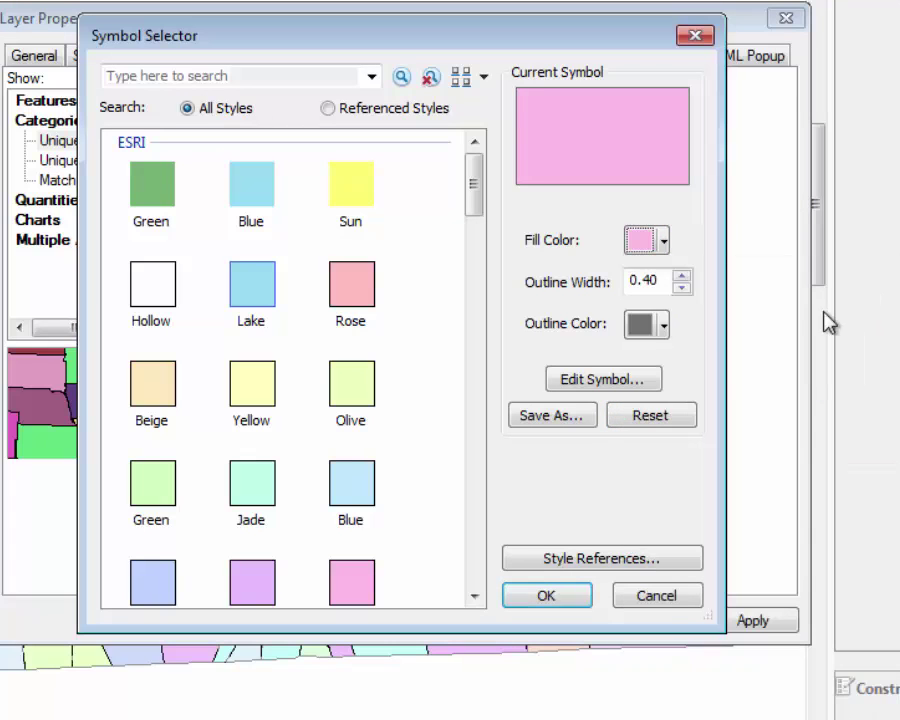
click(659, 328)
click(679, 363)
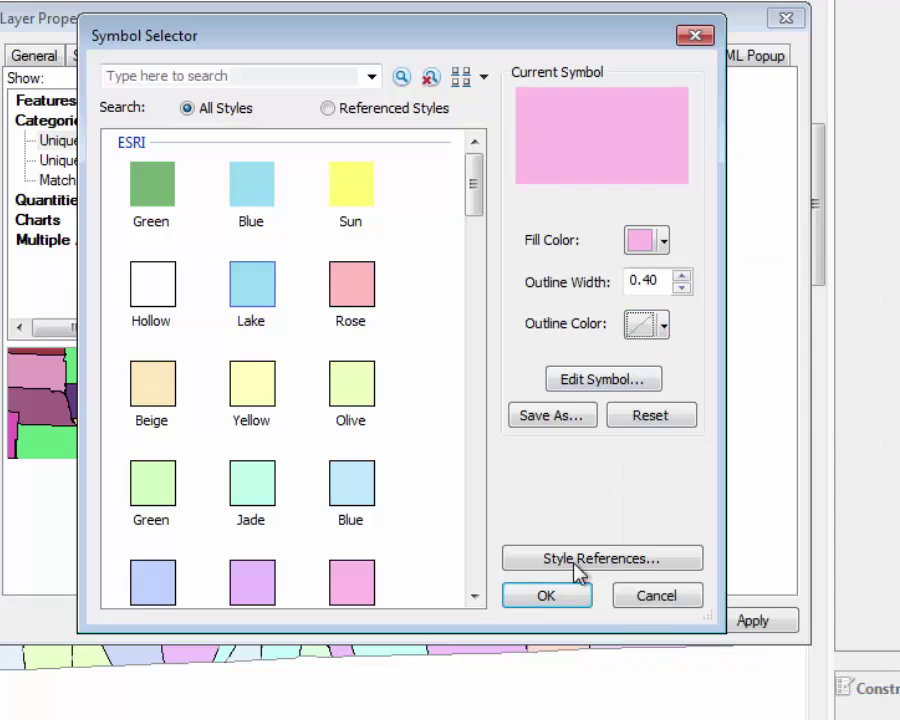
click(546, 597)
Give unit Yt a dark green fill with no outline.
double_click(207, 375)
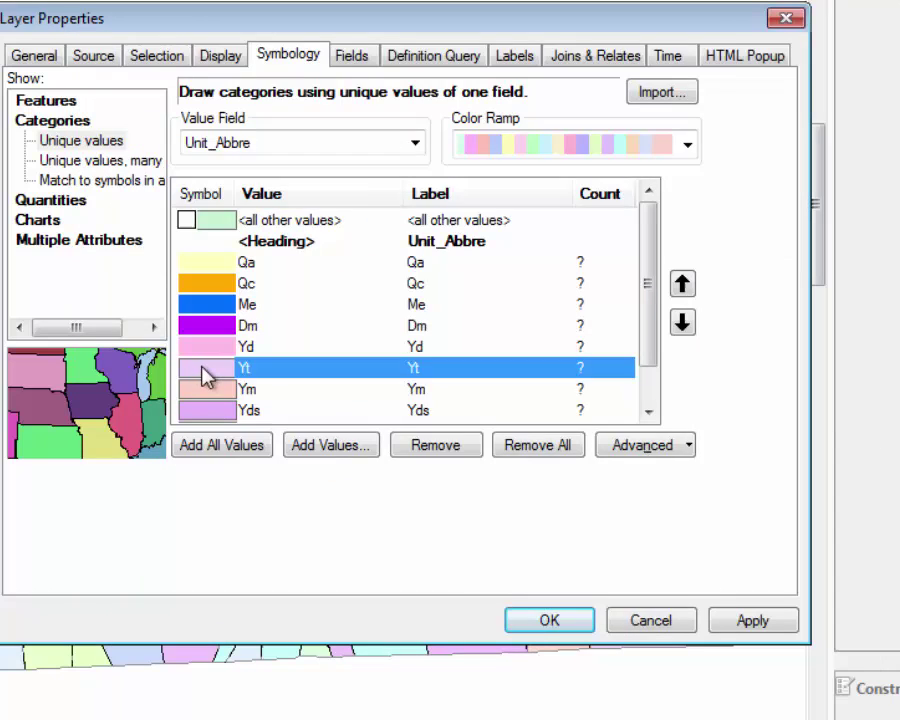
click(663, 242)
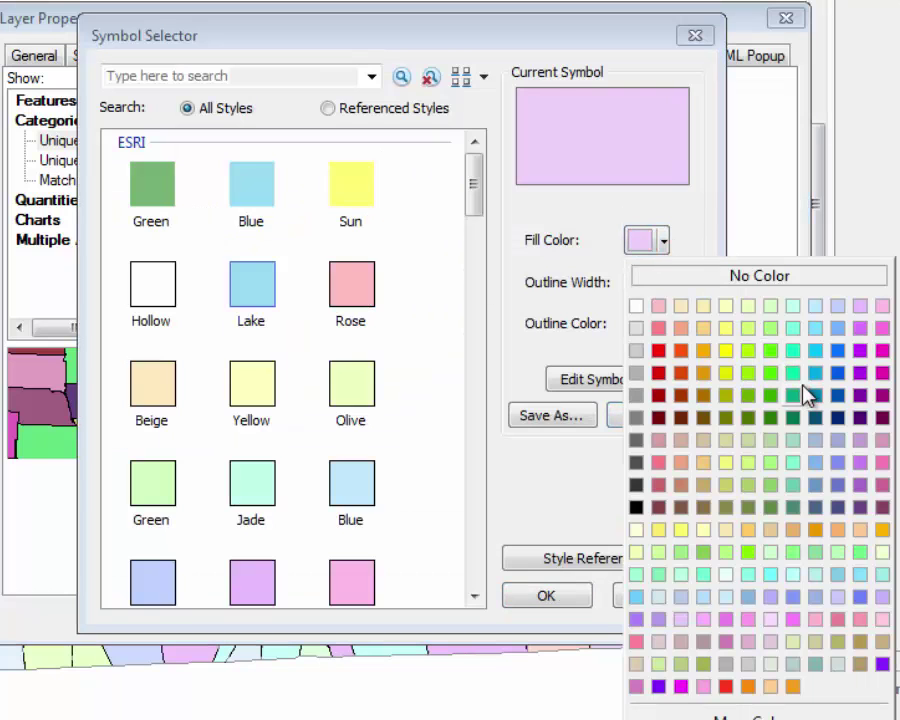
click(793, 418)
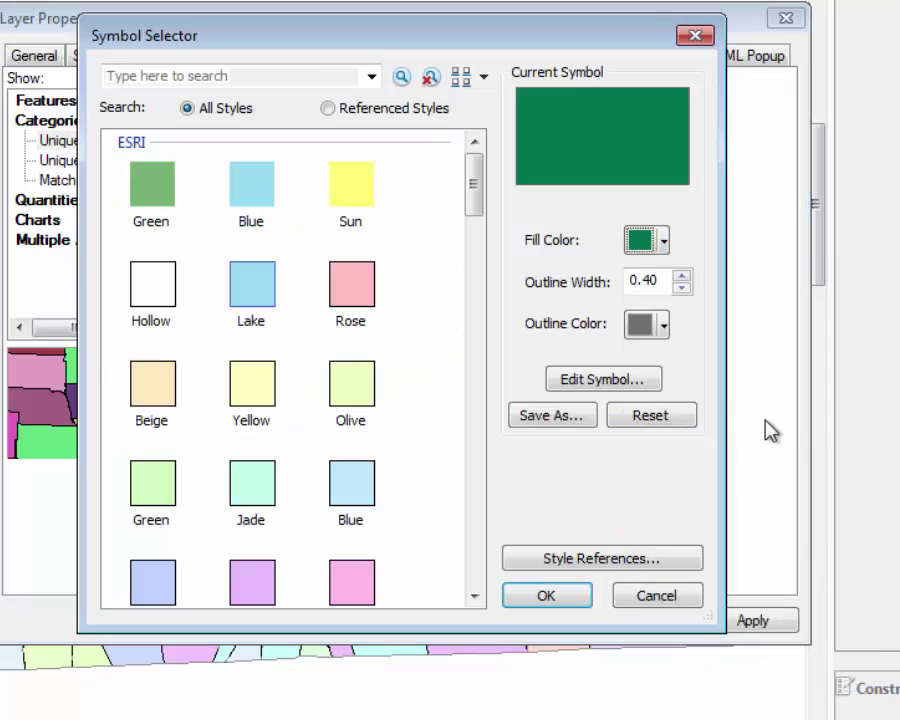
click(660, 325)
click(705, 366)
click(548, 592)
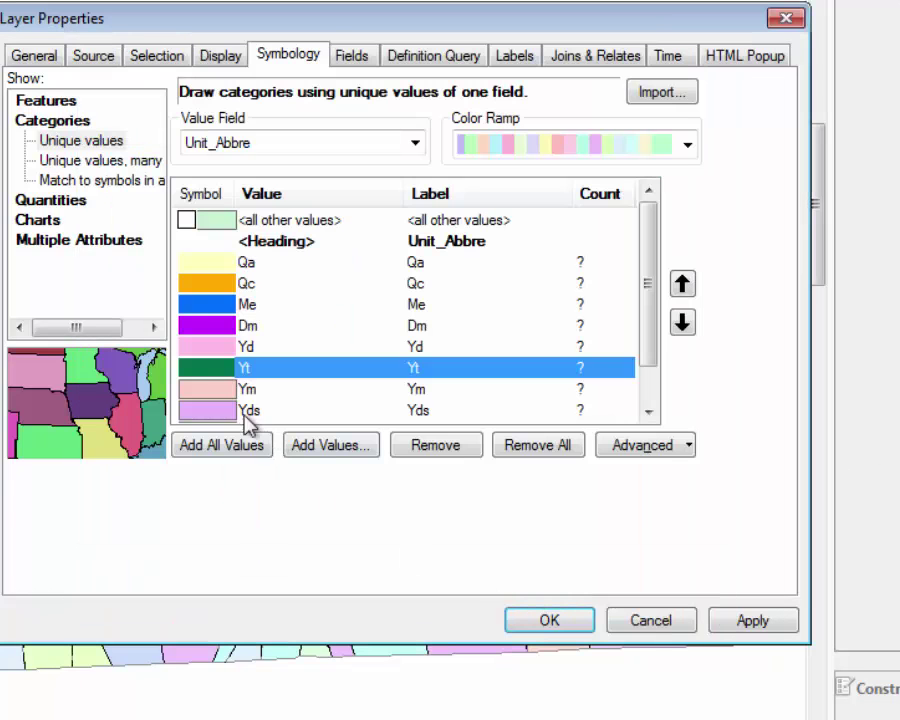
Give unit Ym a light blue fill with no outline.
double_click(221, 391)
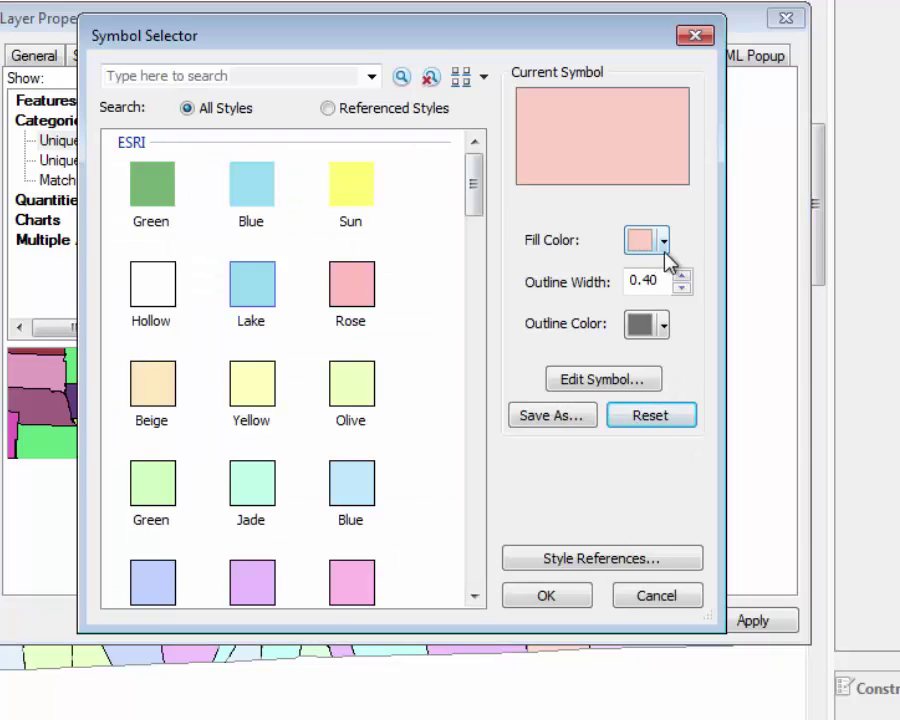
click(663, 241)
click(816, 310)
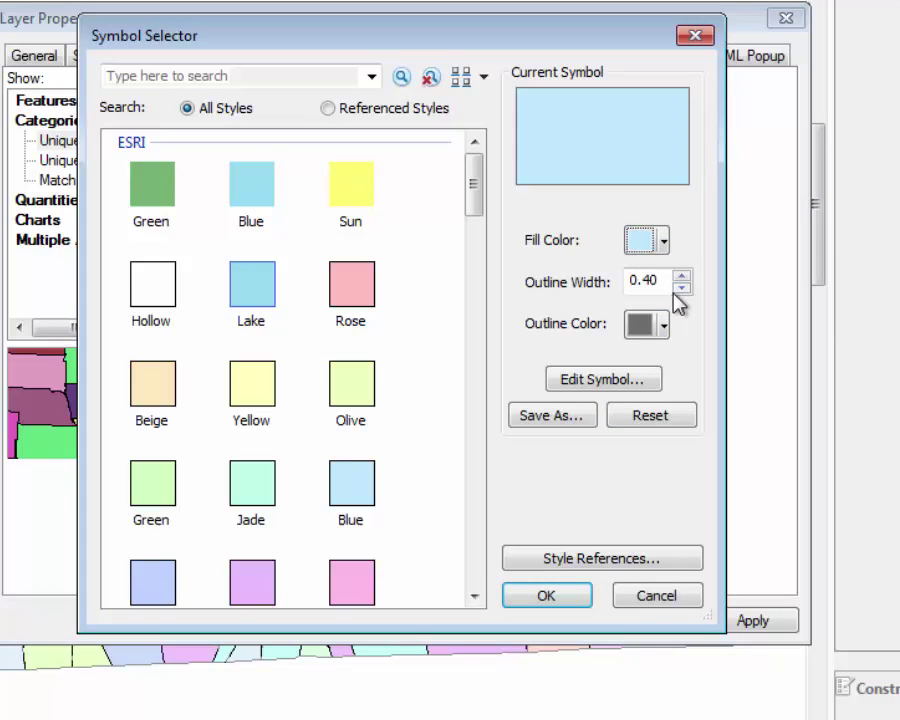
click(665, 326)
click(727, 359)
click(547, 596)
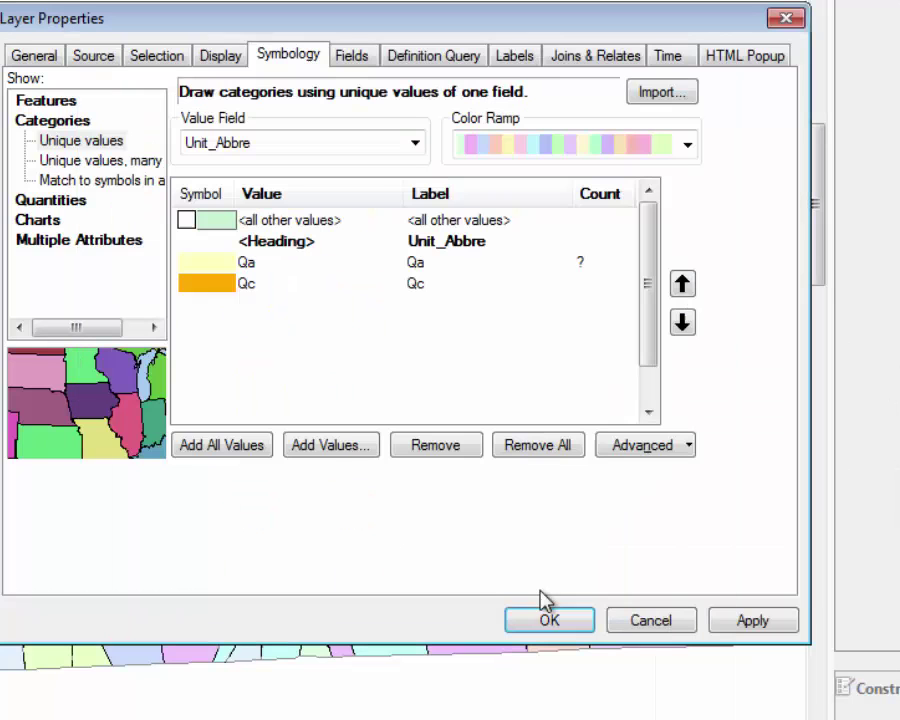
Give unit Yds an orange fill with no outline.
double_click(213, 420)
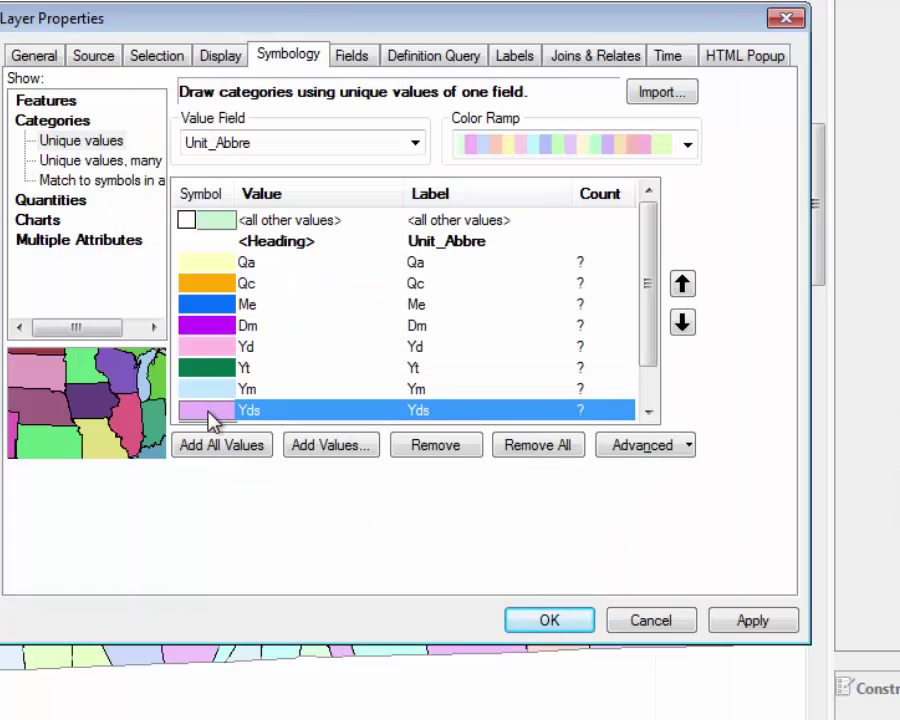
click(665, 241)
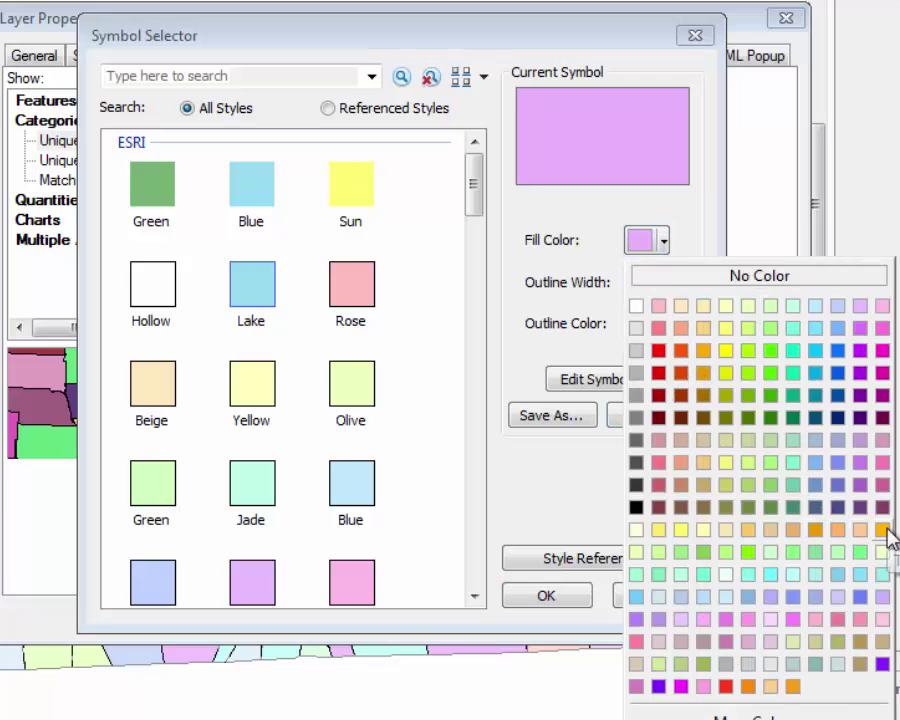
click(748, 687)
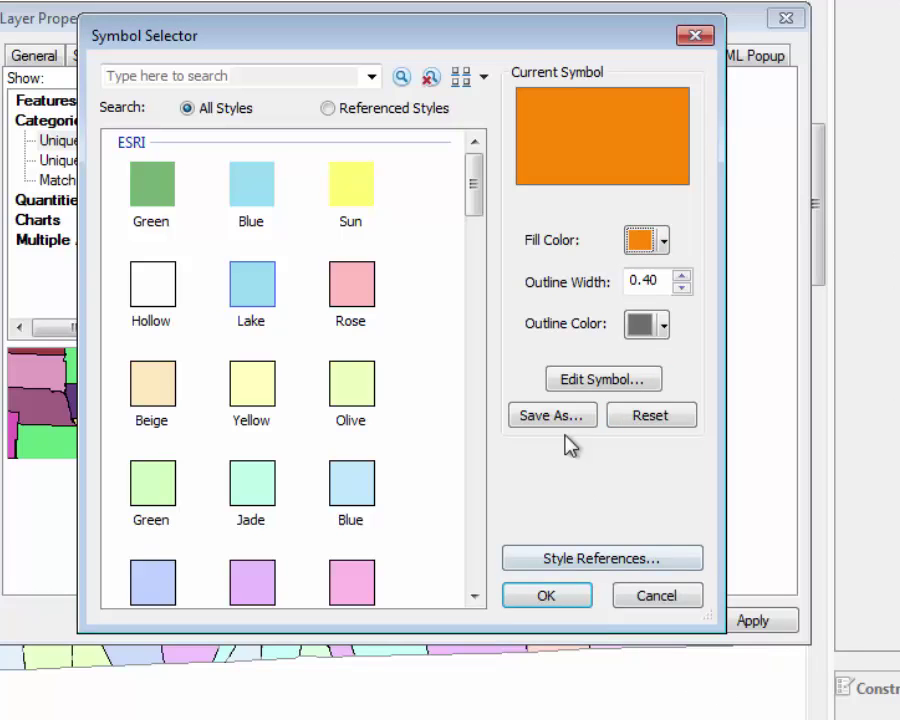
click(666, 327)
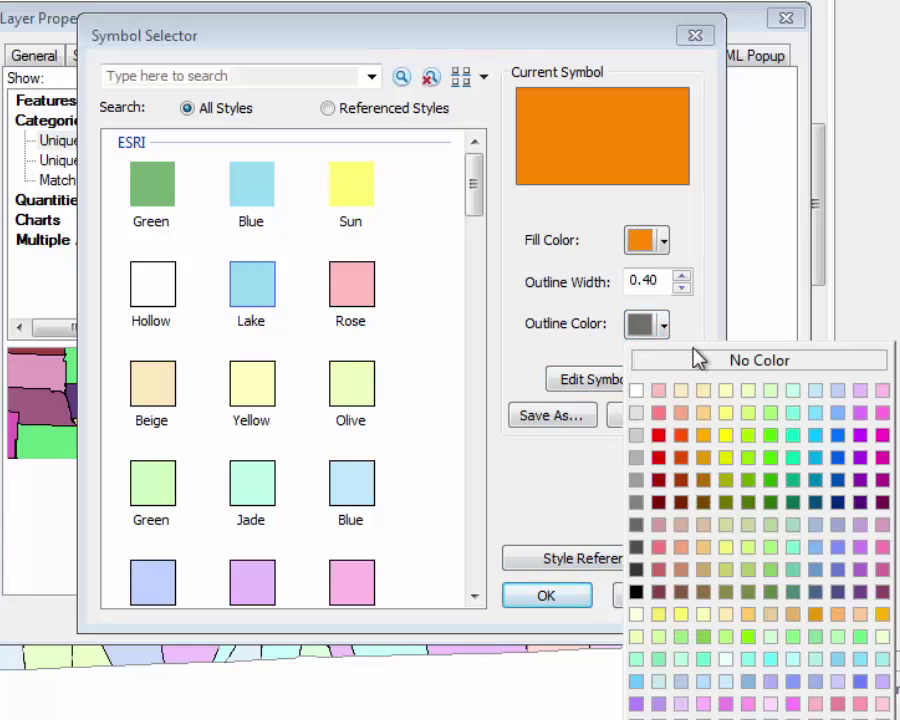
click(697, 358)
click(555, 597)
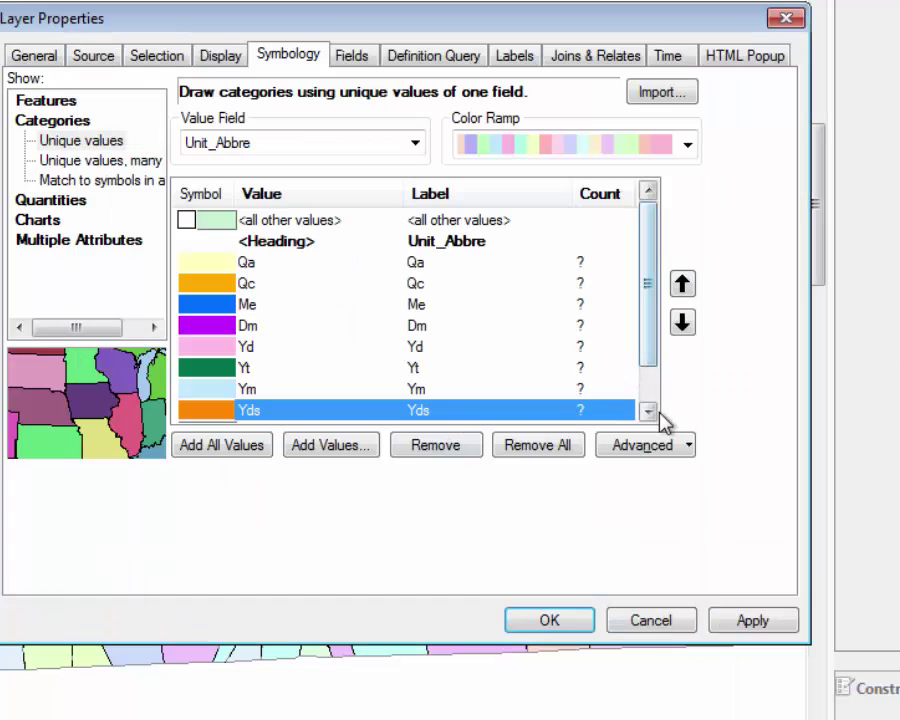
click(650, 412)
click(650, 412)
Give unit Yp a dark brown fill with no outline.
click(214, 394)
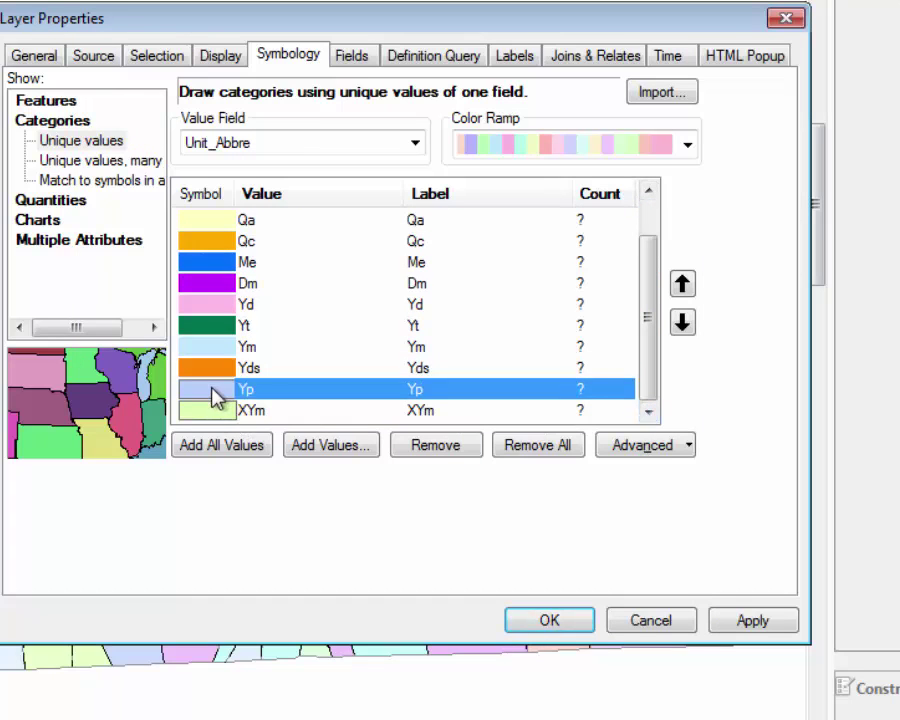
double_click(214, 396)
click(663, 243)
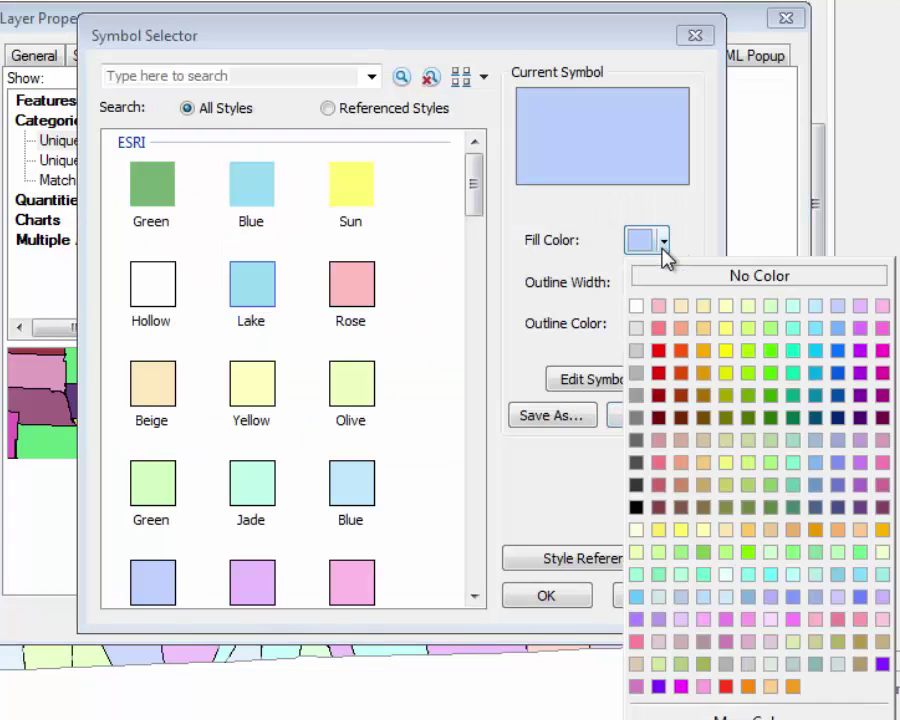
click(681, 417)
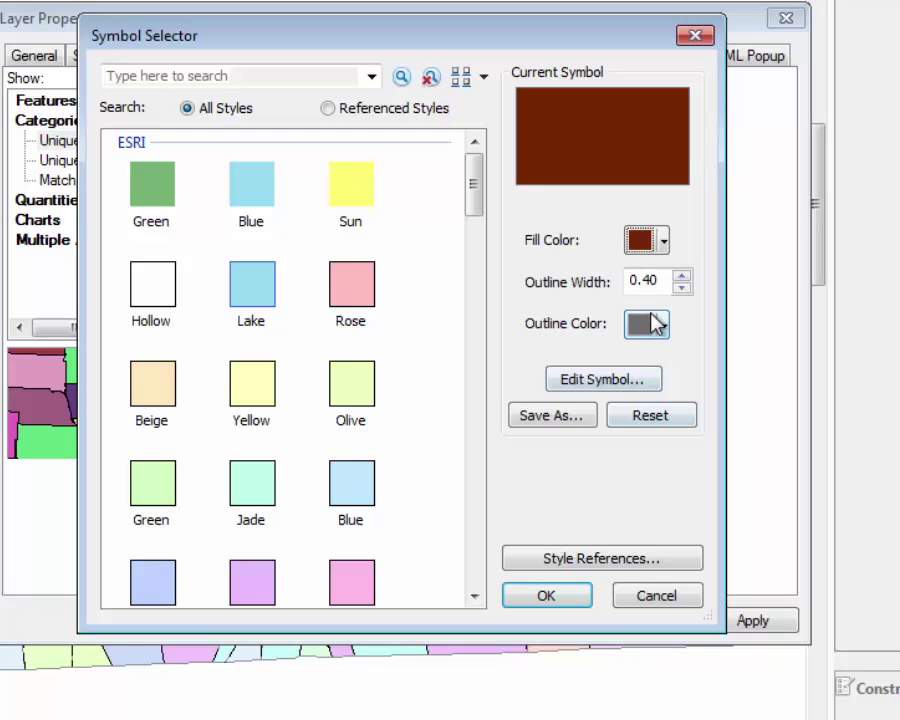
click(664, 325)
click(703, 364)
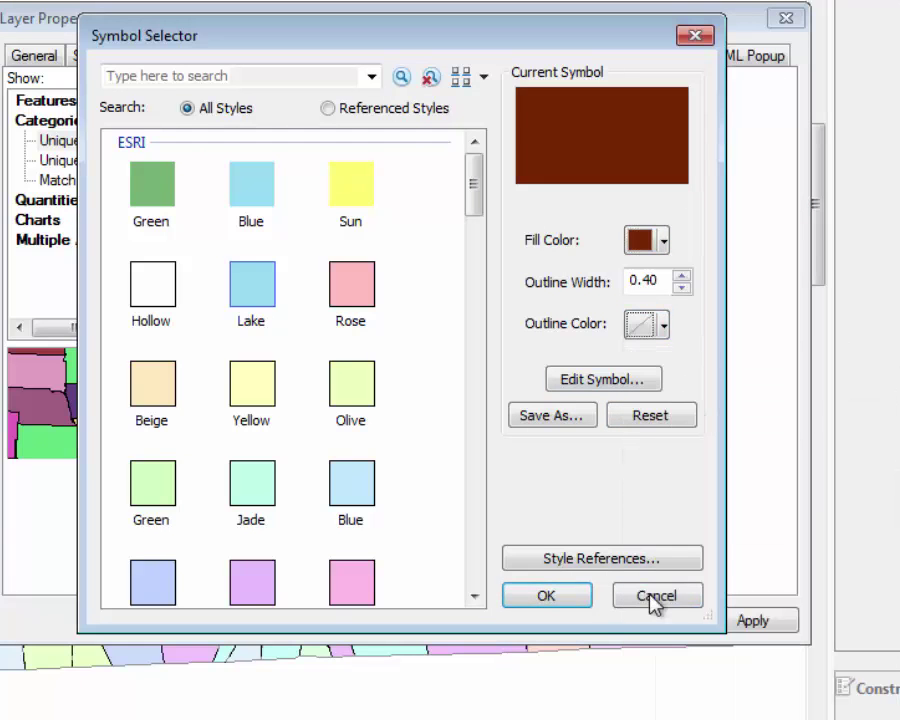
click(567, 607)
Give unit XYm a Gray 40% fill with no outline, then apply and close layer properties.
double_click(222, 418)
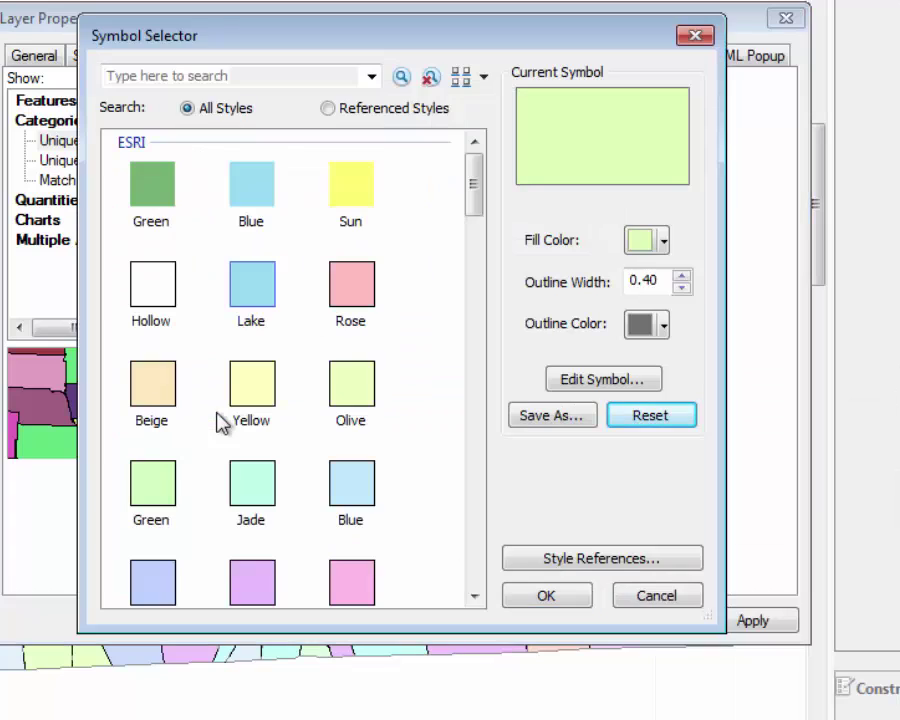
click(663, 241)
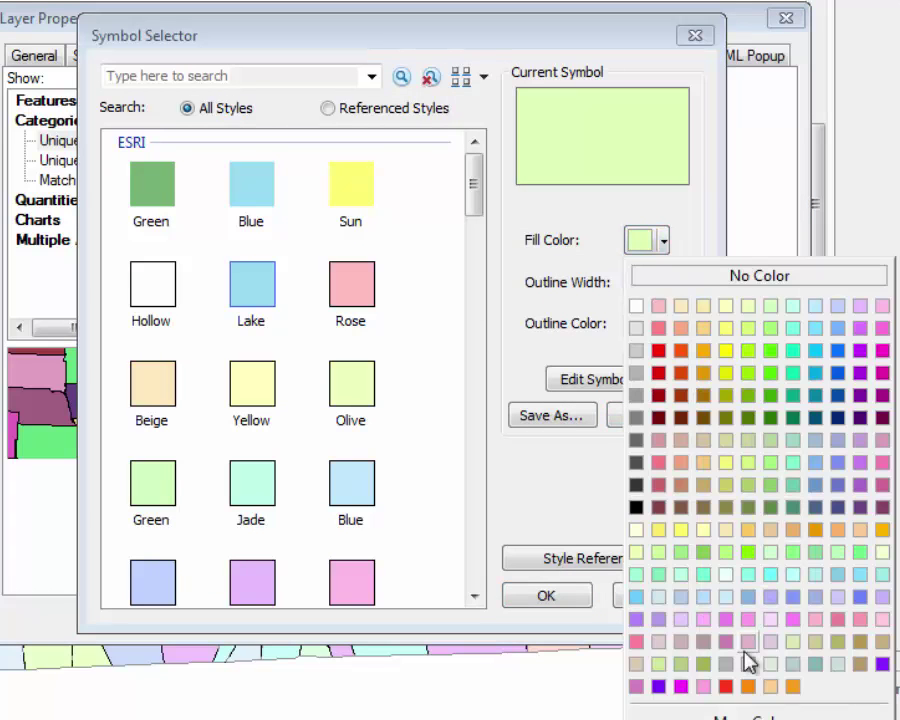
click(635, 396)
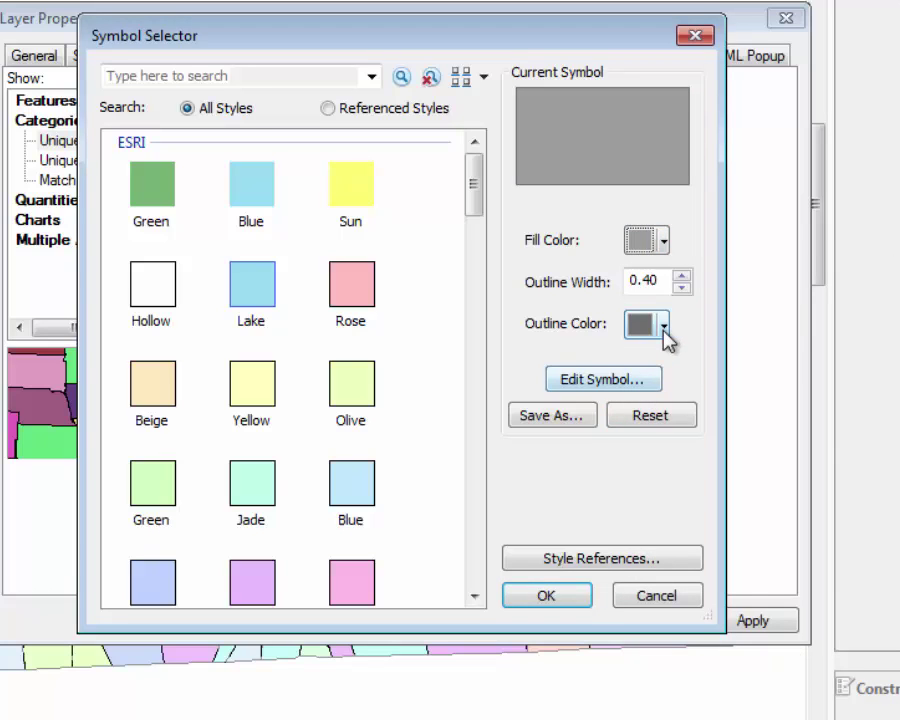
click(663, 325)
click(697, 358)
click(547, 596)
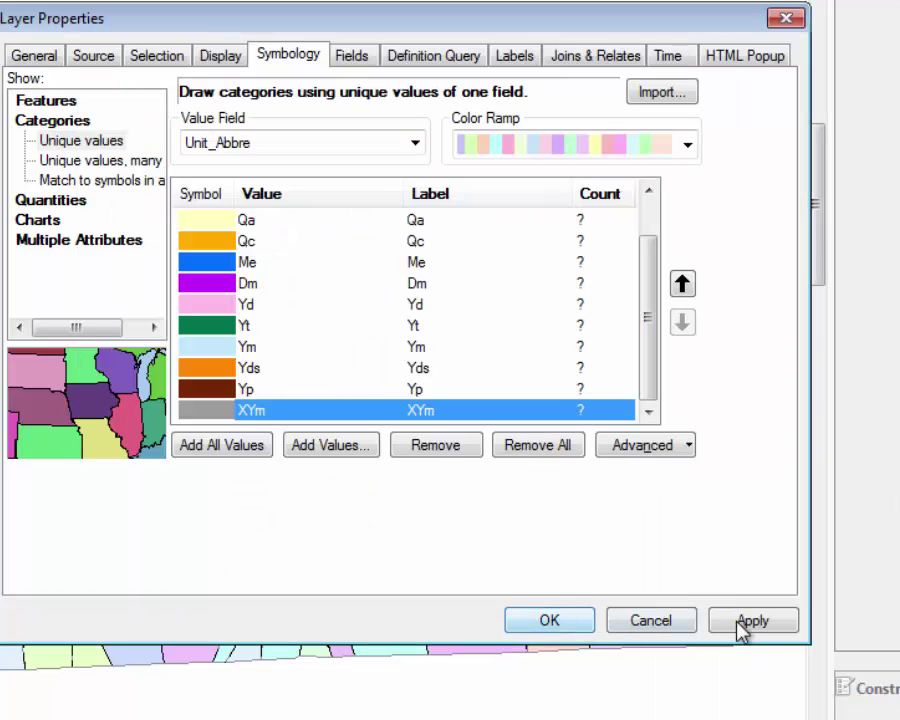
click(752, 621)
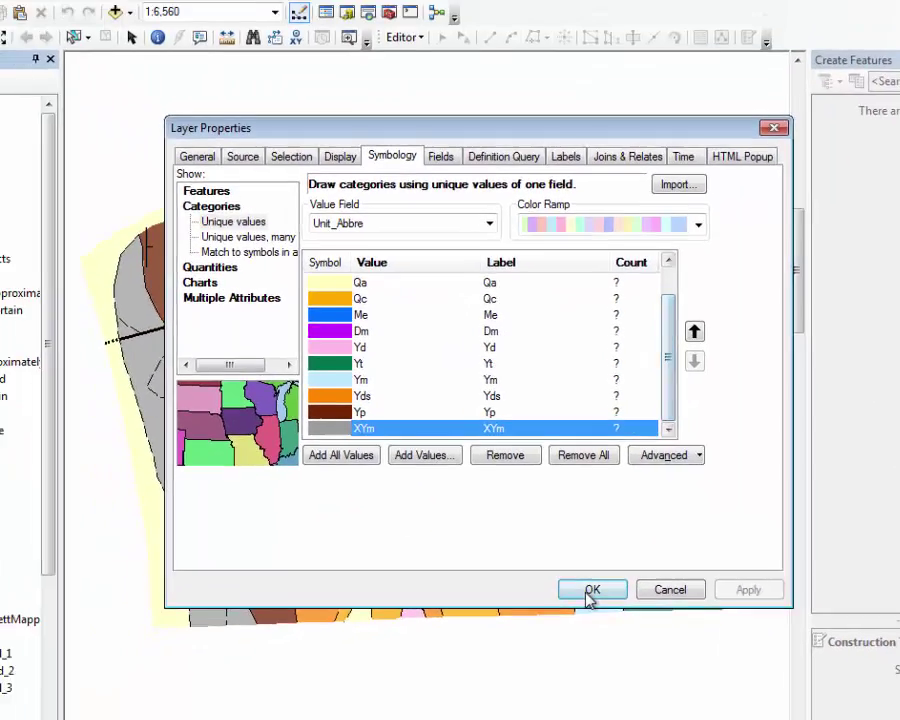
click(549, 620)
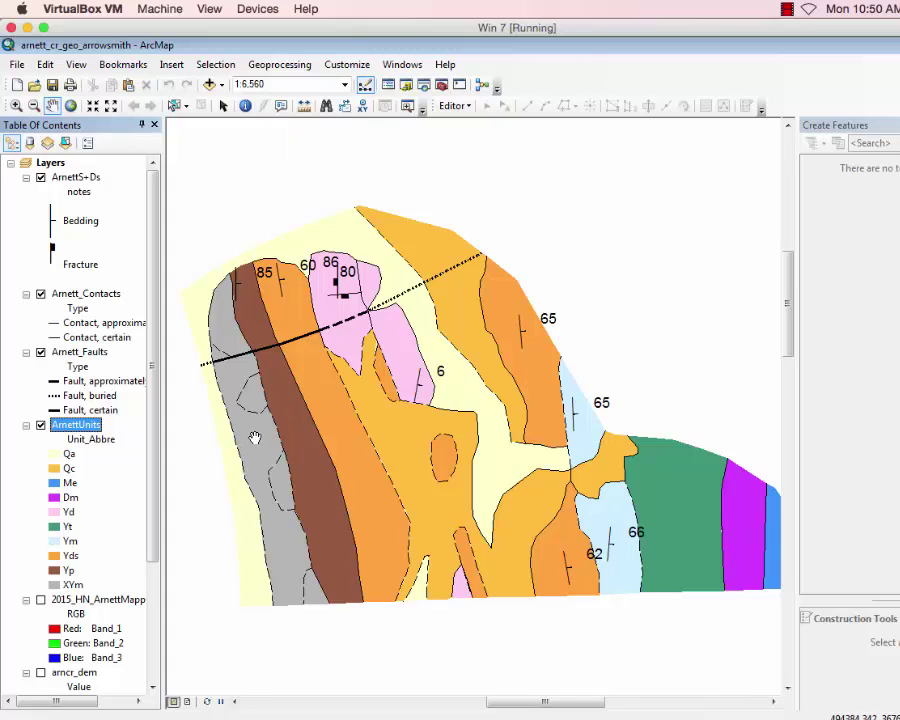
click(242, 107)
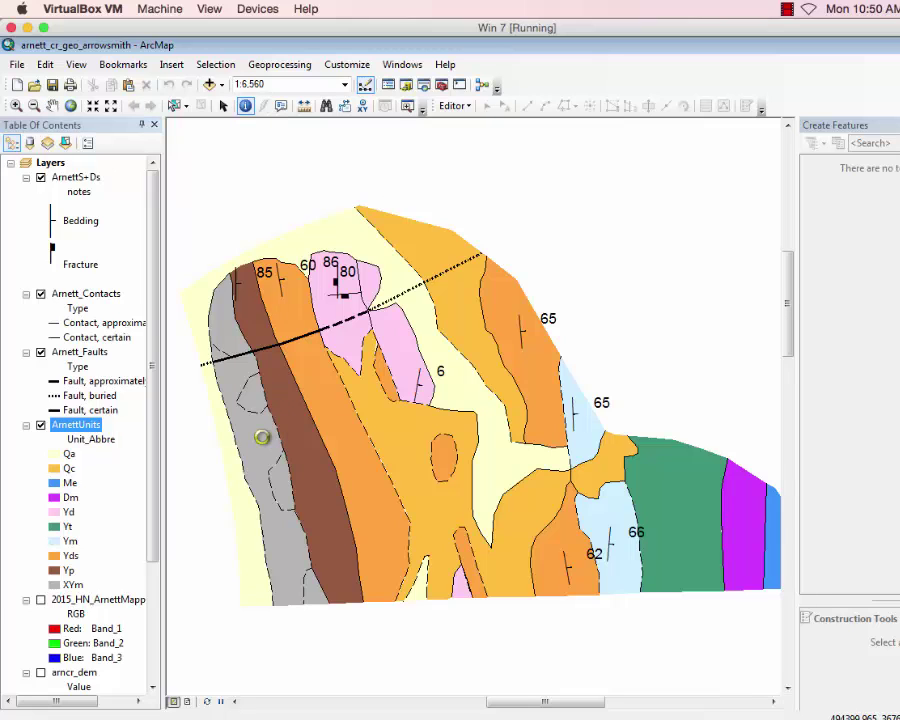
click(263, 436)
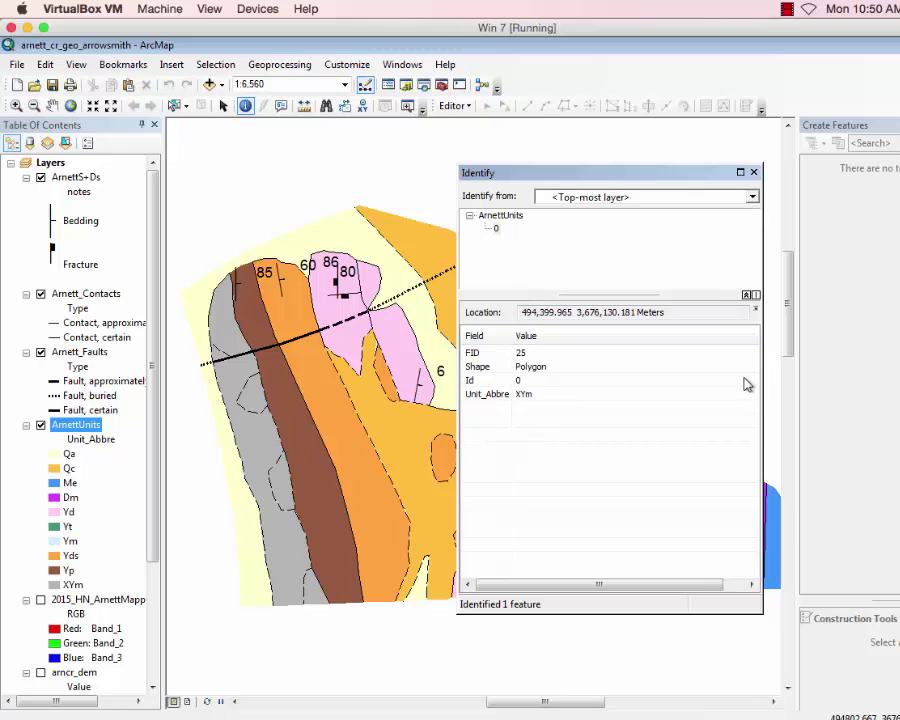
Start an edit session on ArnettUnits and select the grey XYm polygon on the western edge.
click(754, 172)
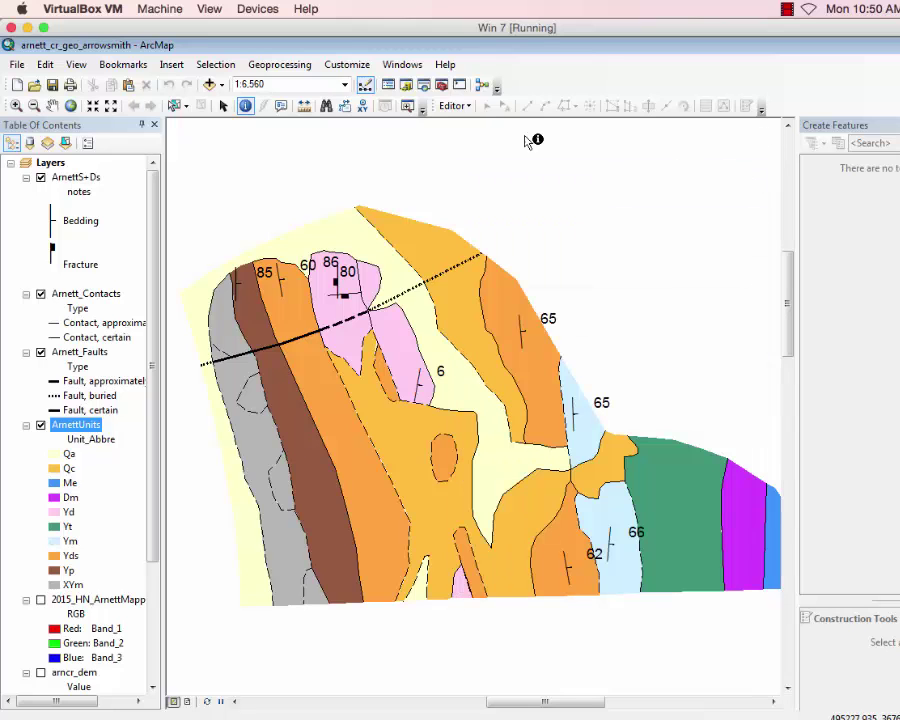
click(457, 107)
click(502, 123)
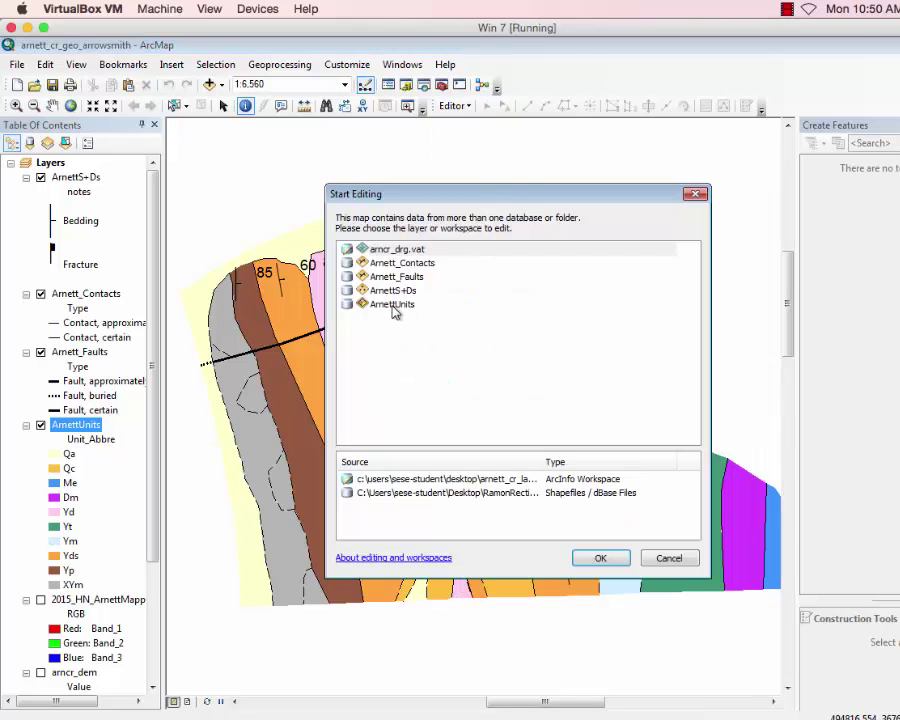
click(391, 304)
click(600, 558)
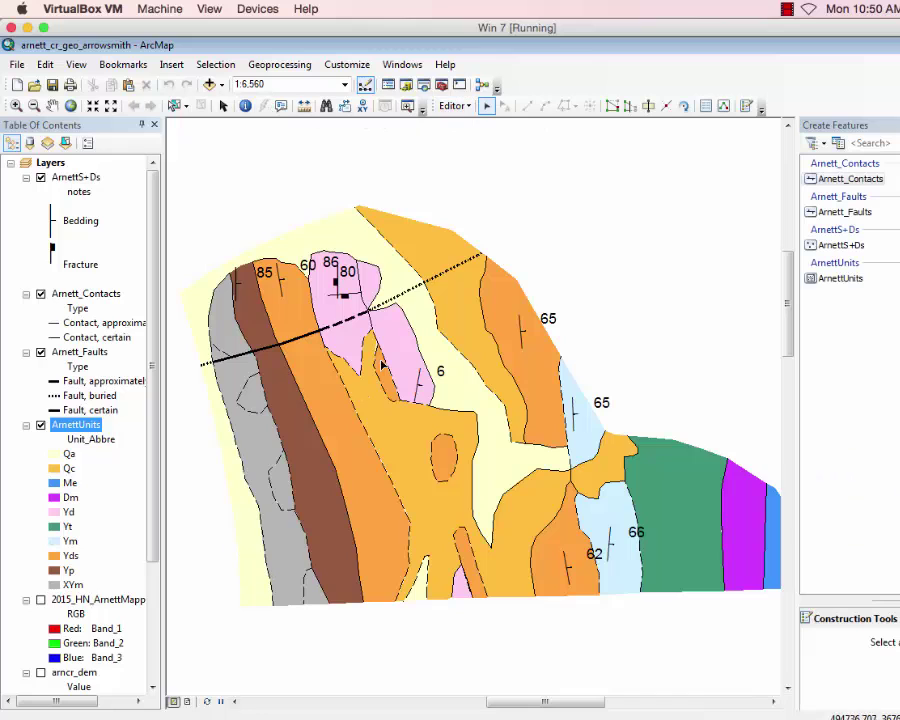
click(254, 445)
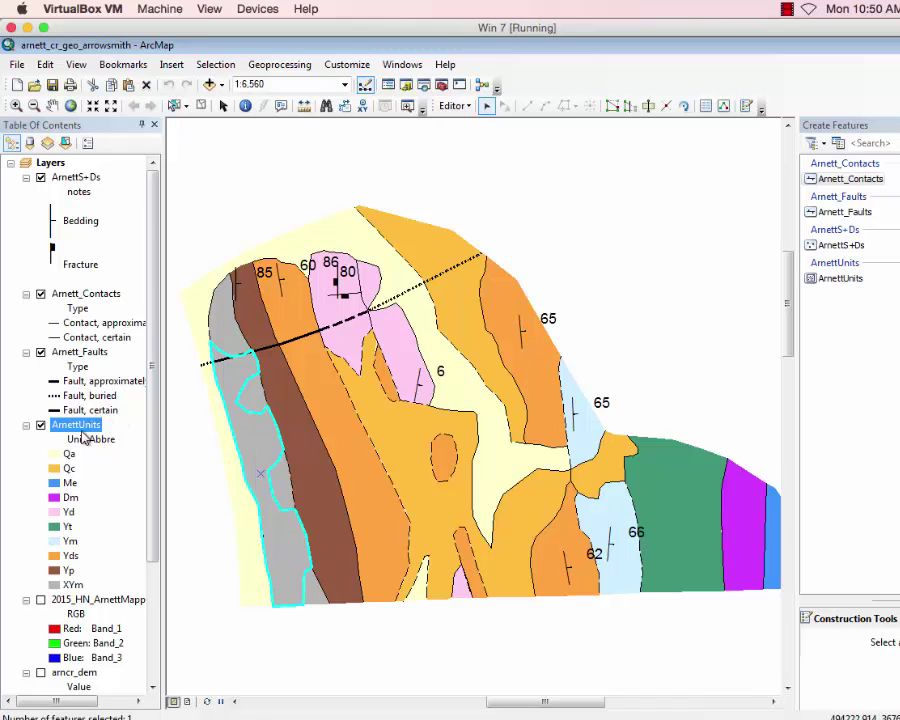
In the attribute table, change record 25's Unit_Abbre from XYm to Qc and clear the selection.
right_click(86, 433)
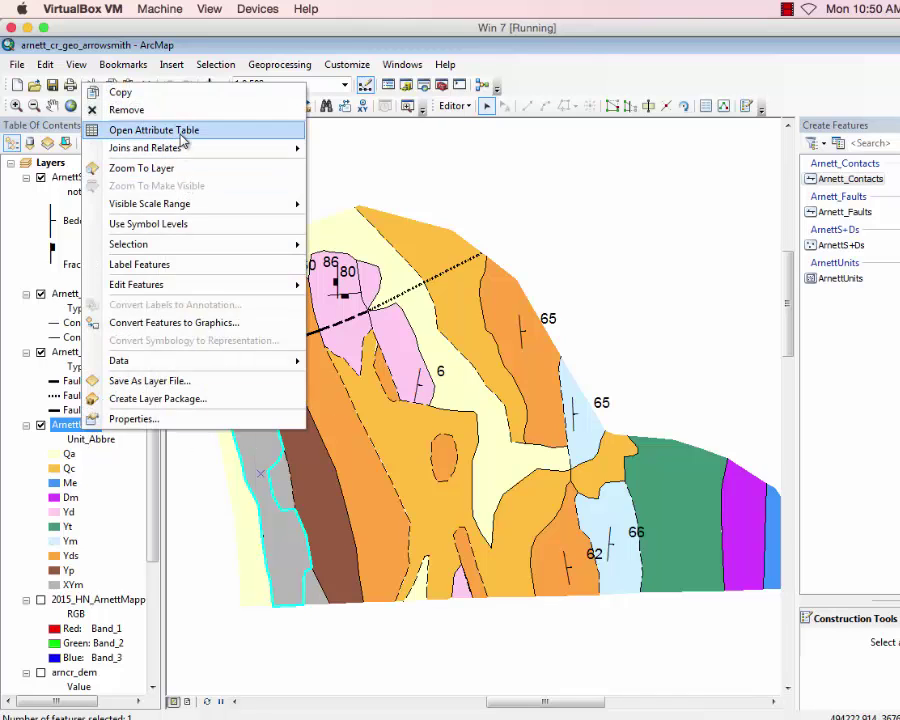
click(183, 141)
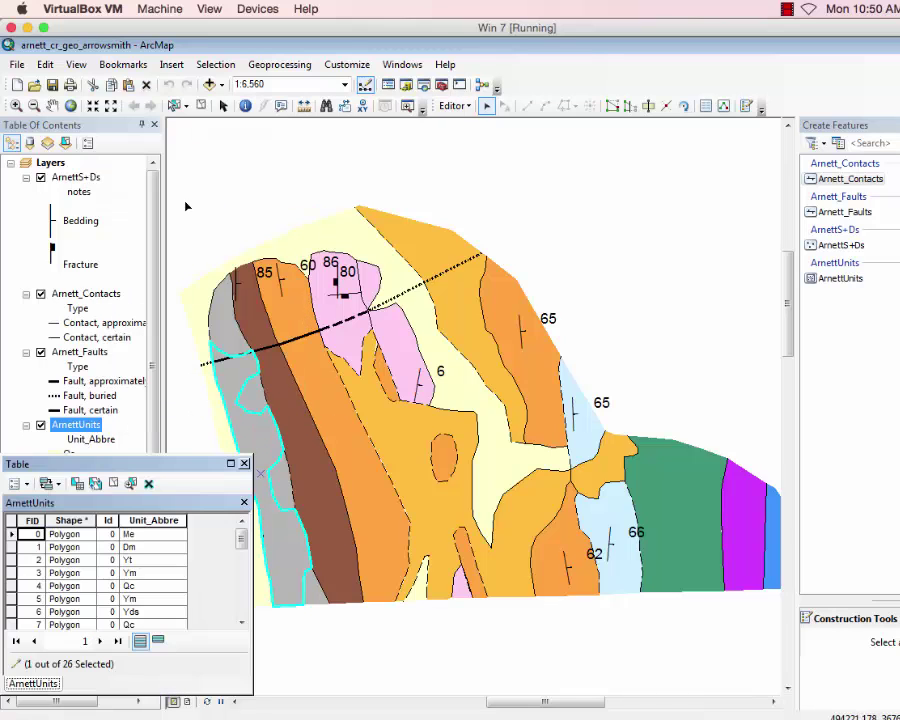
double_click(252, 438)
drag(241, 538, 248, 618)
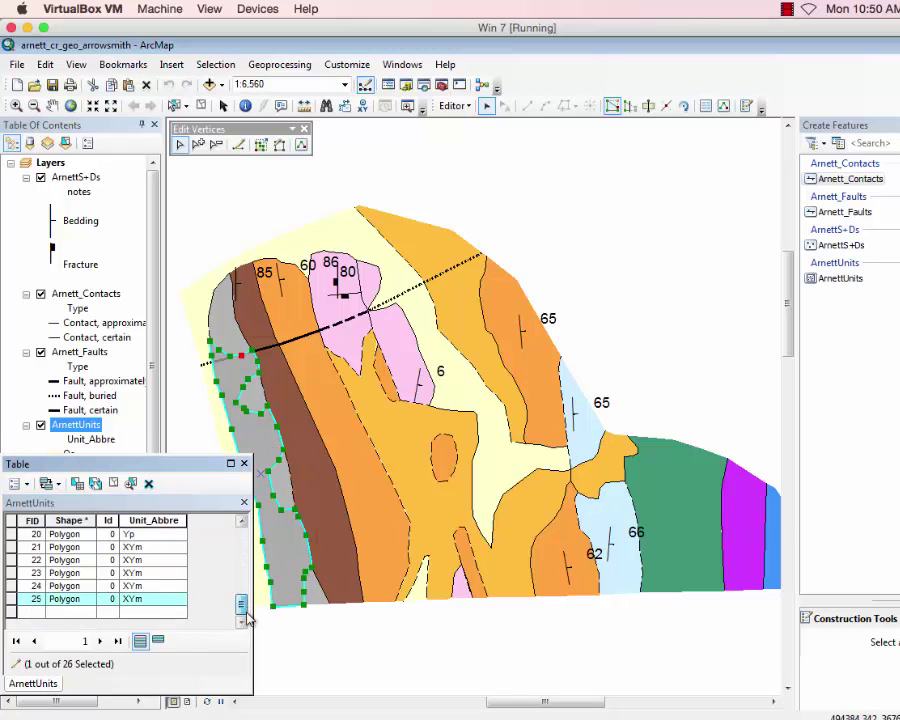
click(156, 598)
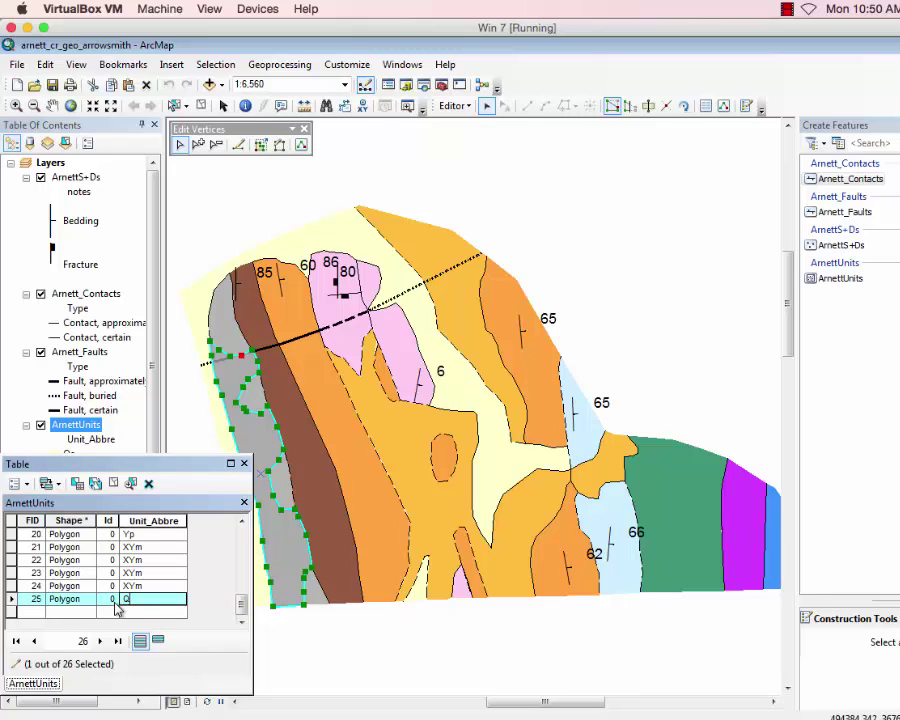
key(Return)
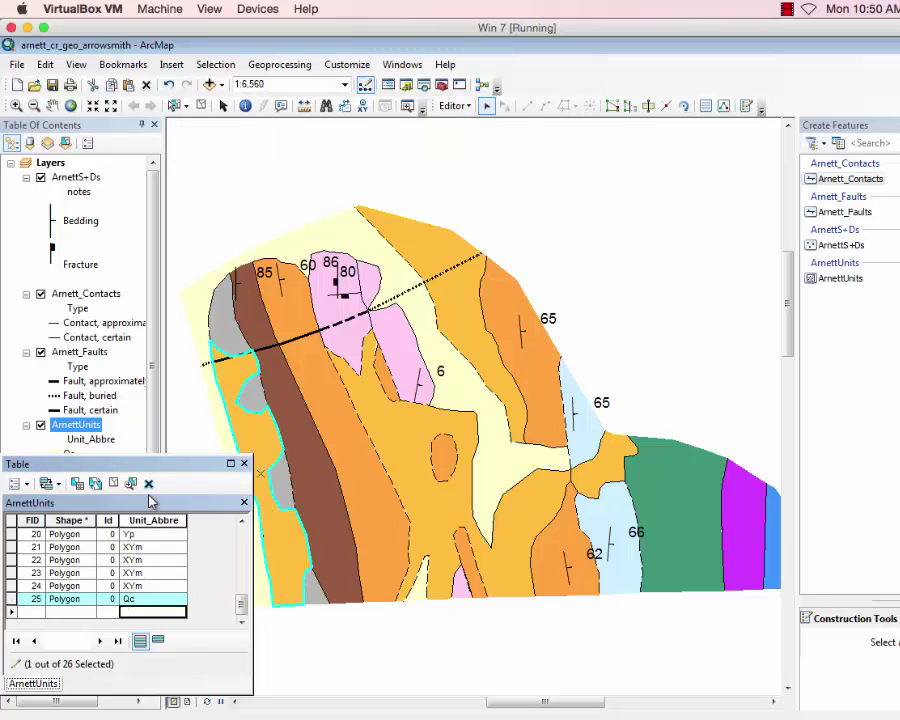
click(244, 464)
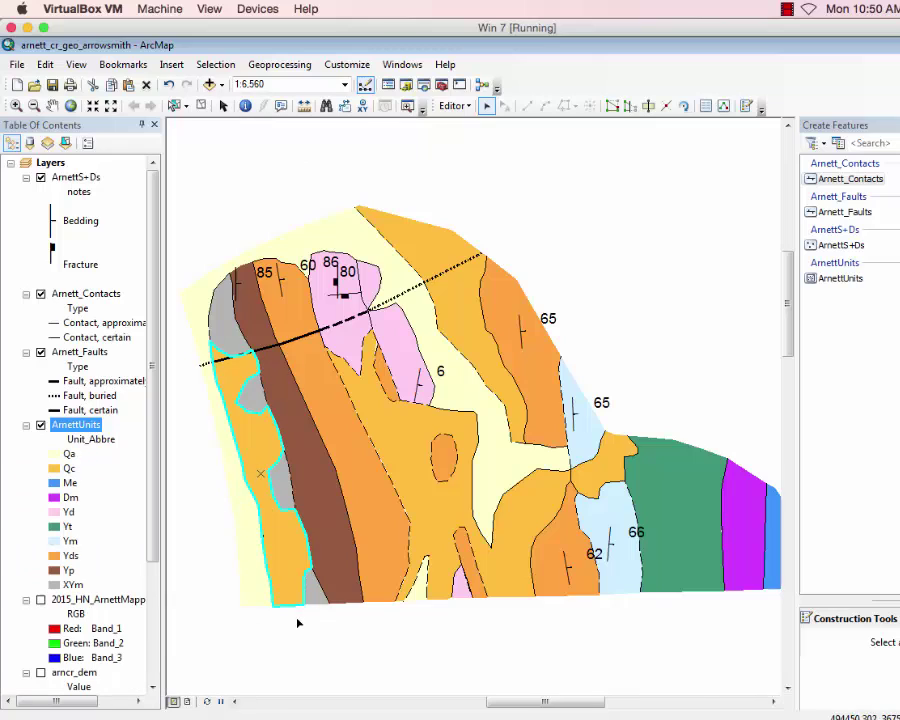
click(294, 635)
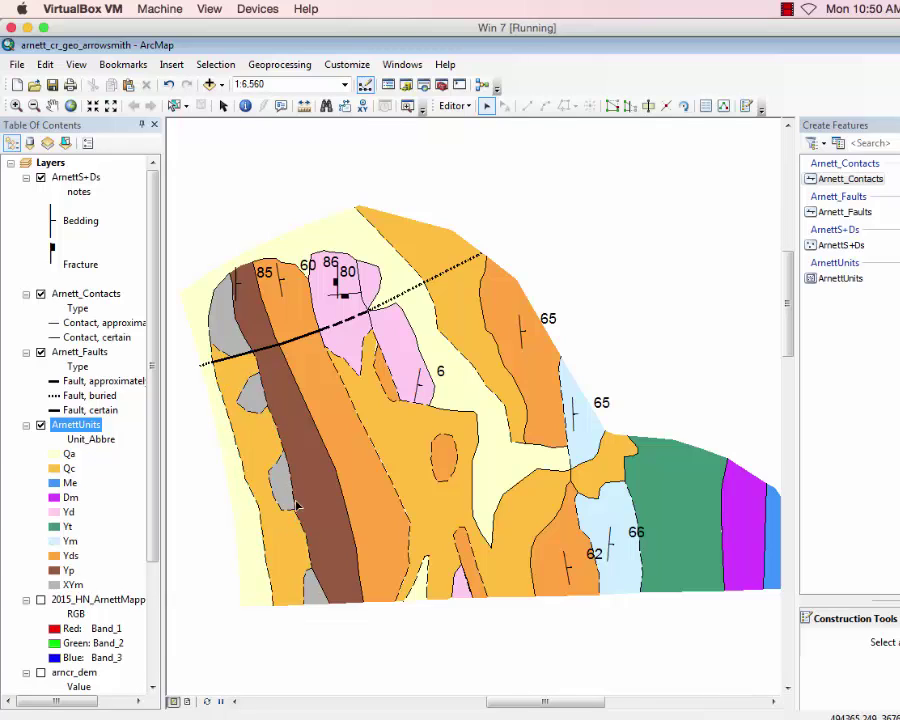
Stop editing ArnettUnits and save the XYm-to-Qc recode.
click(453, 105)
click(483, 143)
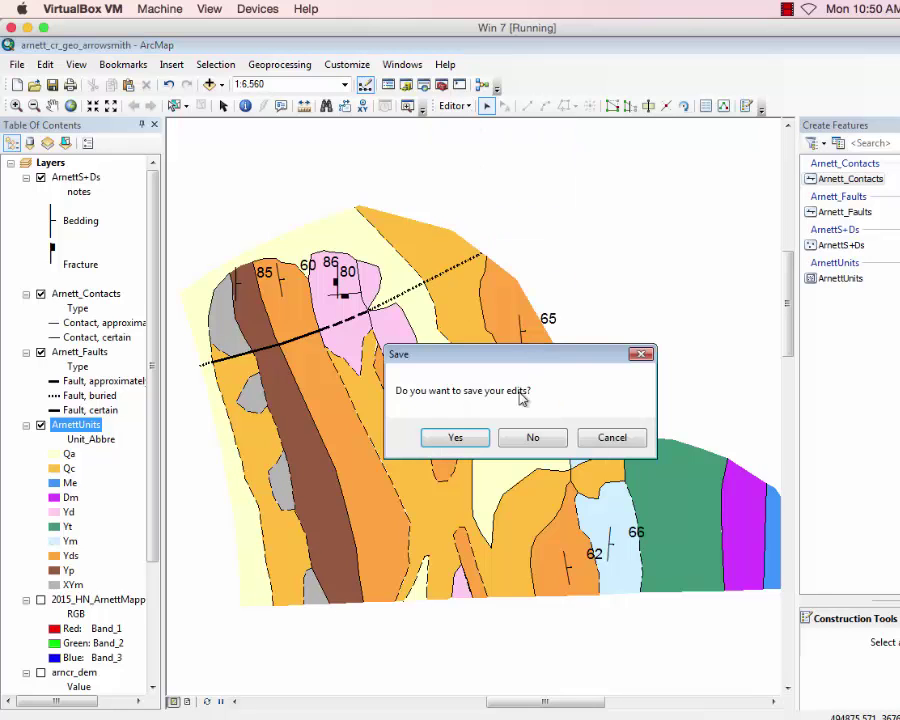
click(458, 437)
click(460, 106)
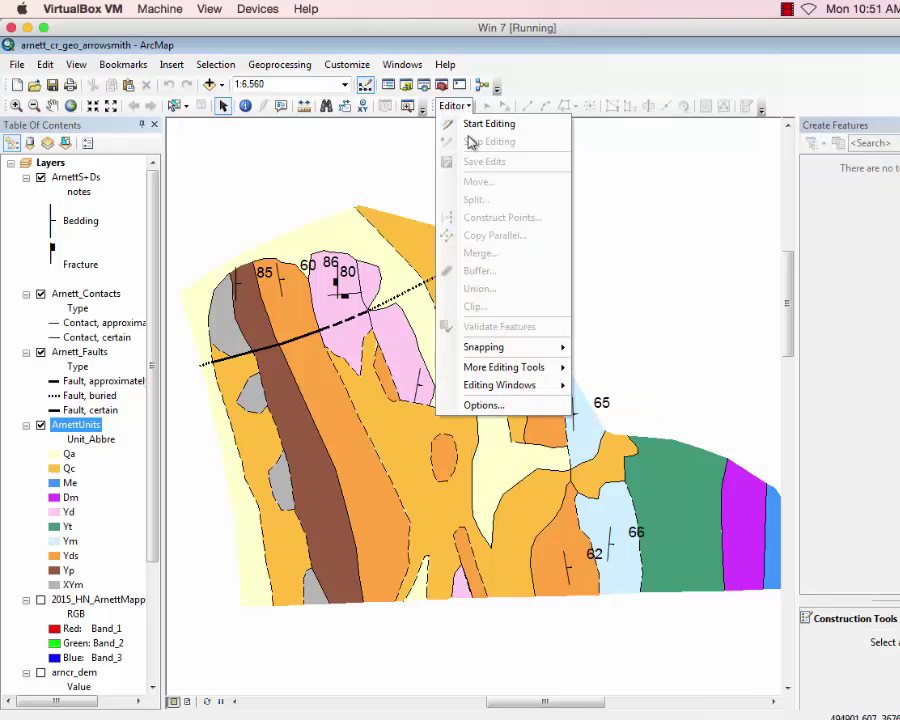
click(374, 158)
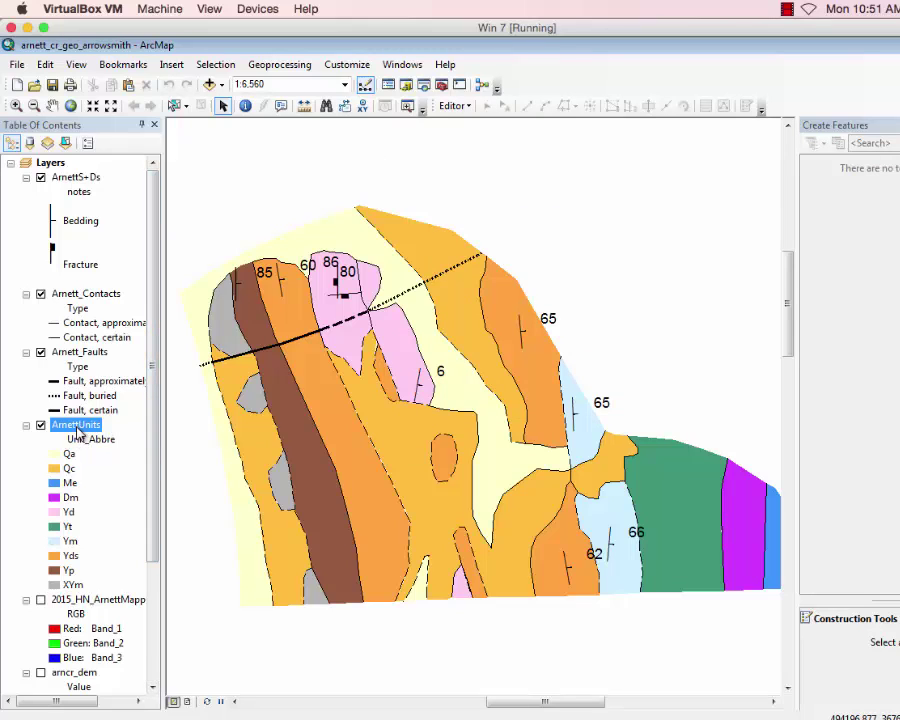
Turn on ArnettUnits labels using the Unit_Abbre field at size 14.
right_click(78, 431)
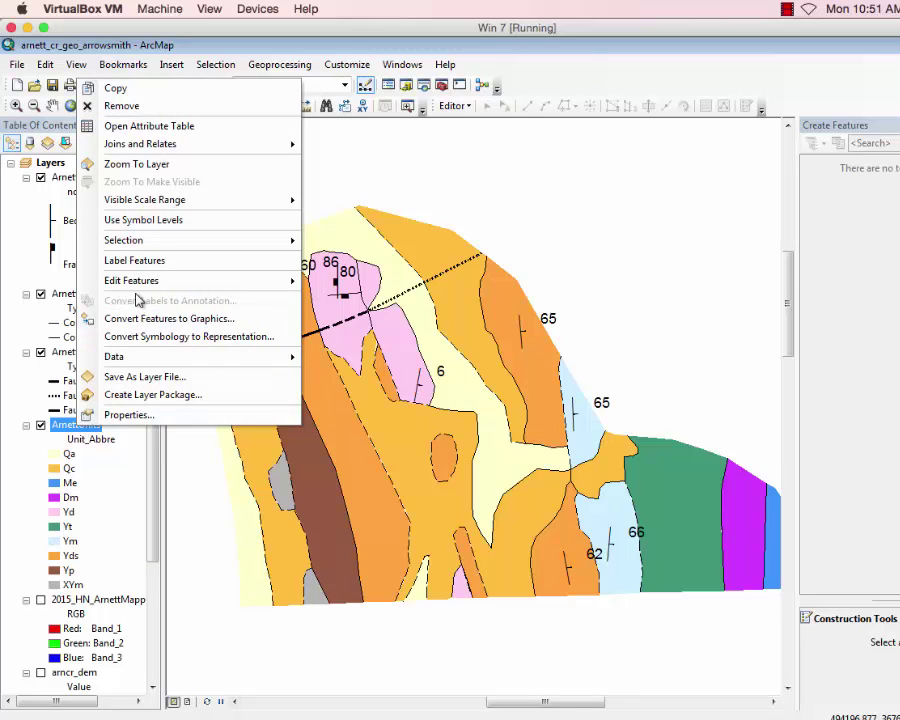
click(136, 261)
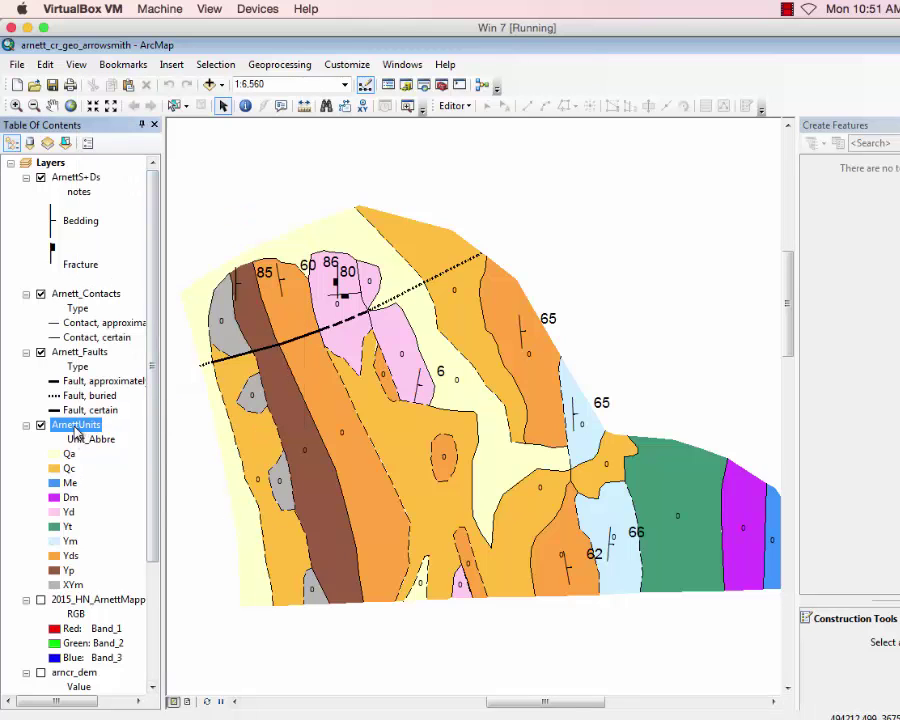
right_click(76, 431)
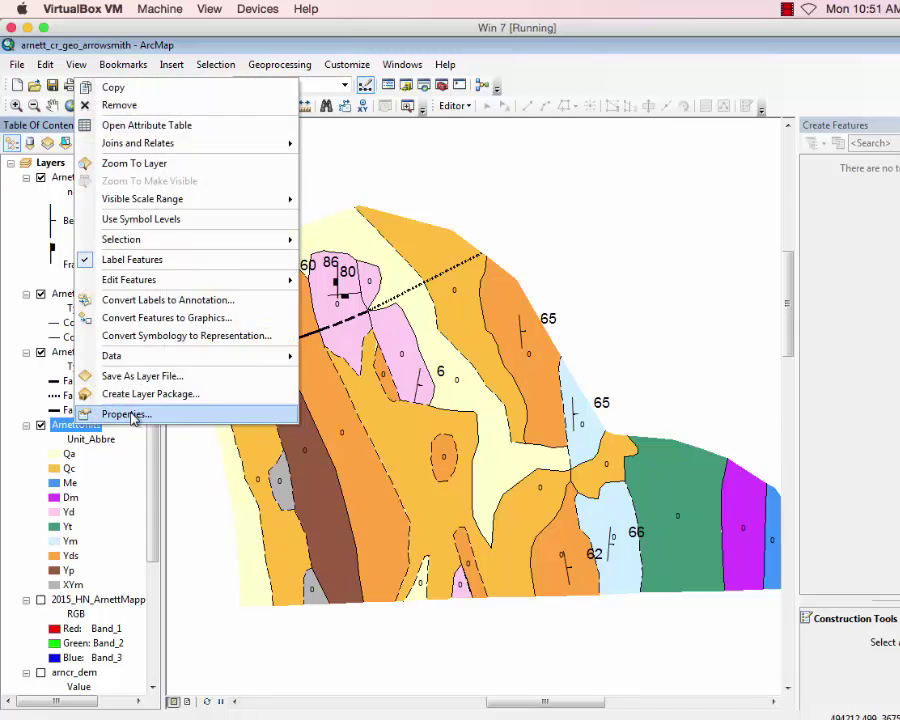
click(150, 413)
click(592, 207)
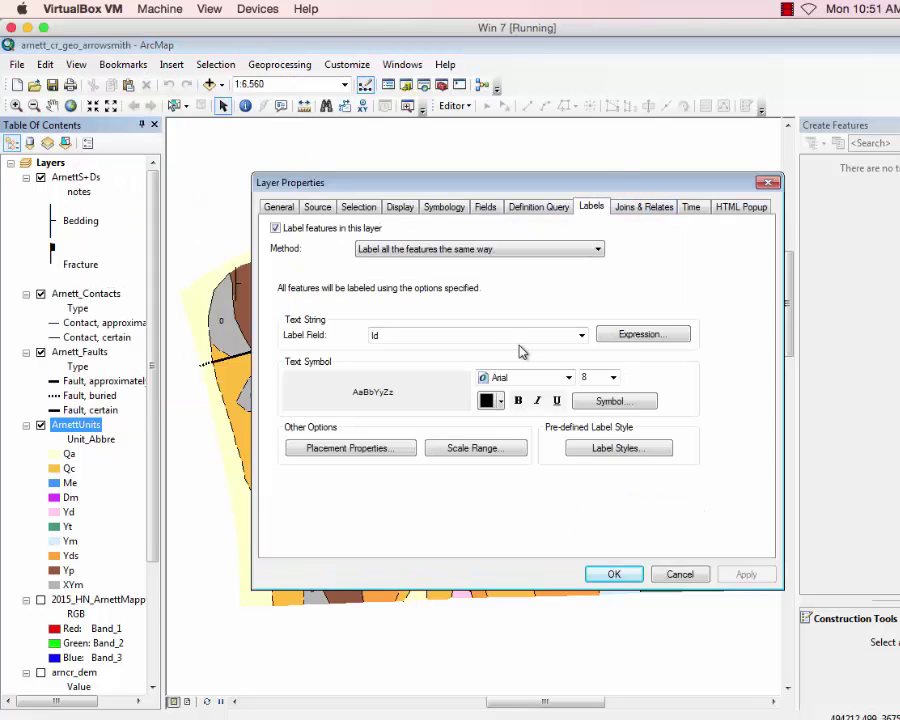
click(582, 335)
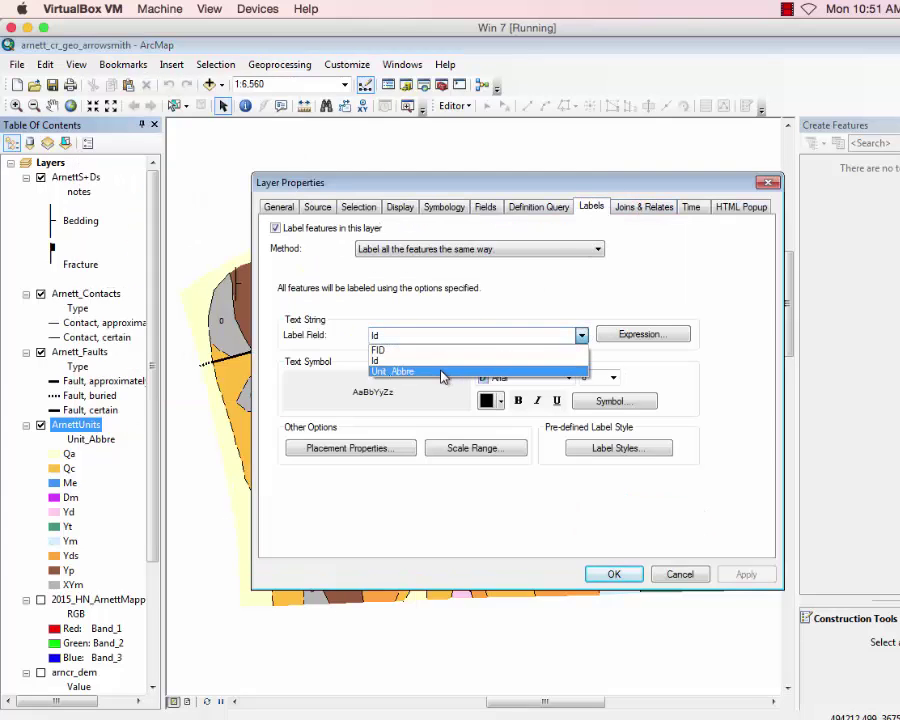
click(443, 372)
click(614, 378)
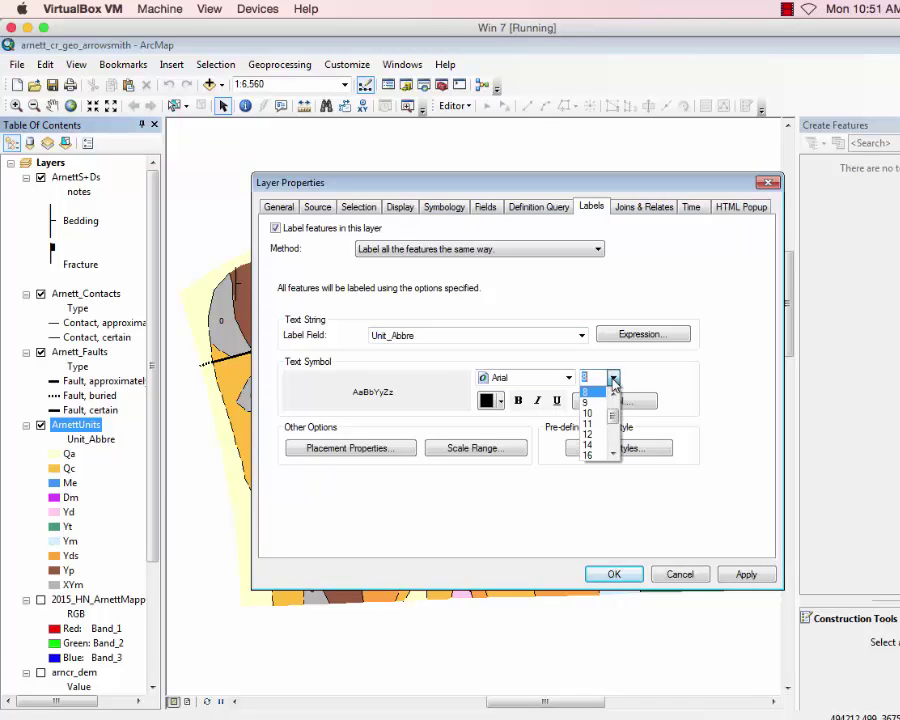
click(588, 445)
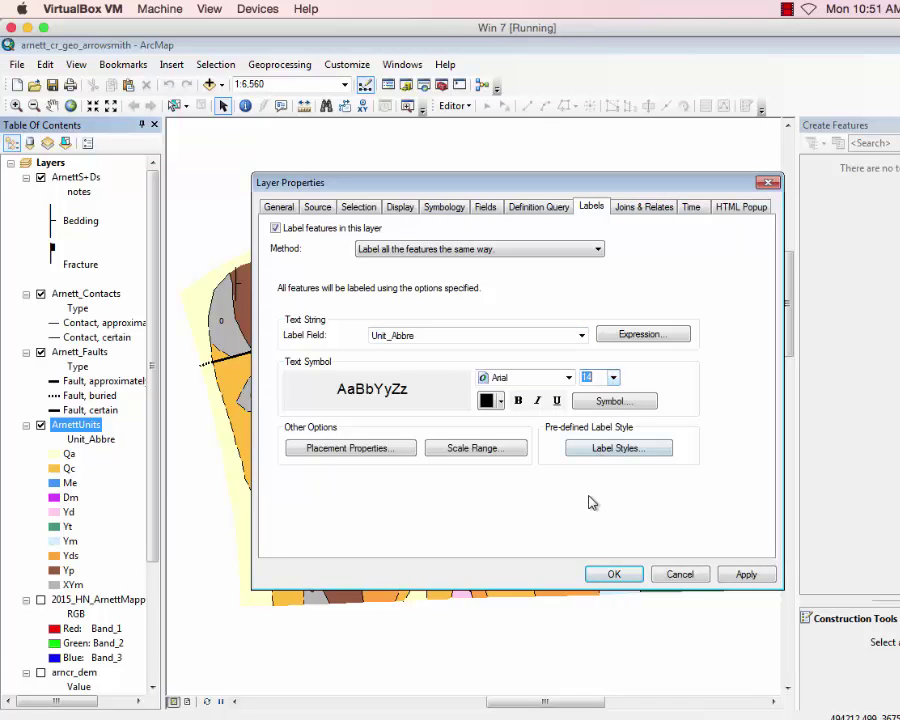
click(614, 574)
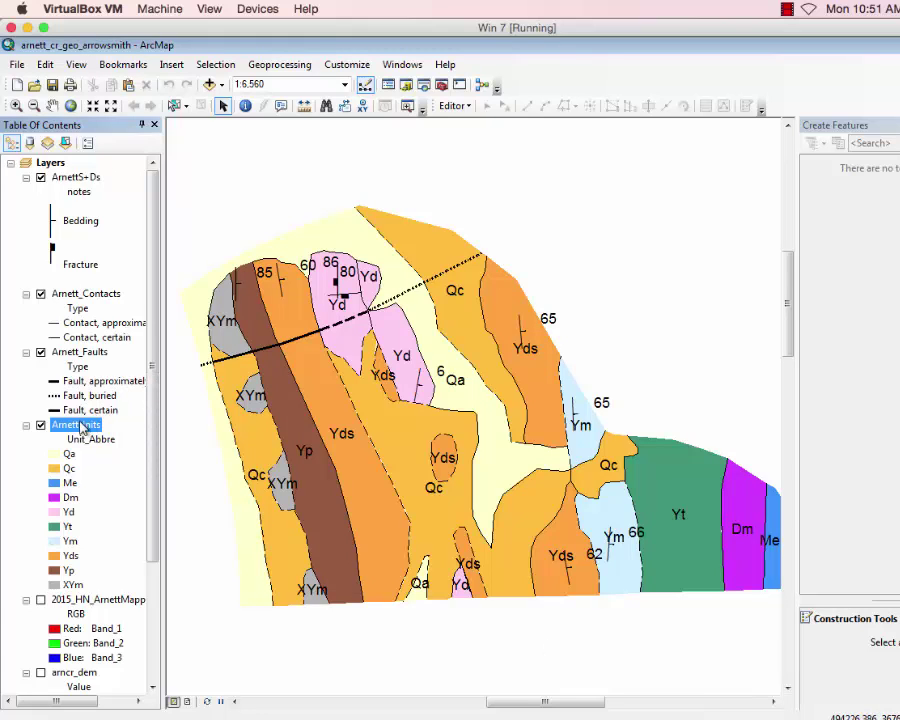
Change the ArnettUnits label font size to 12 points.
right_click(80, 430)
click(135, 414)
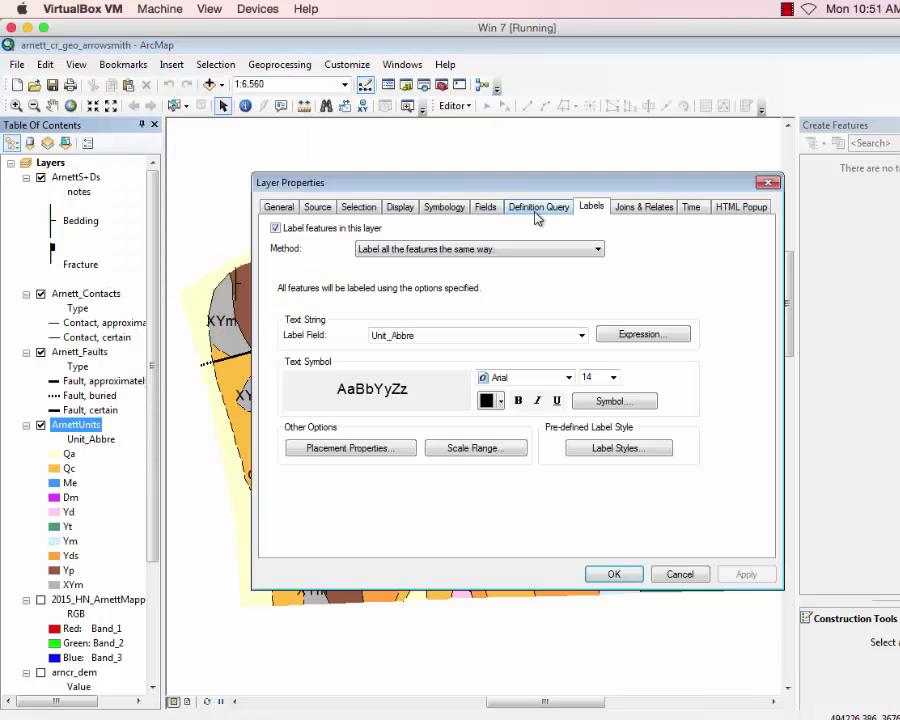
click(613, 378)
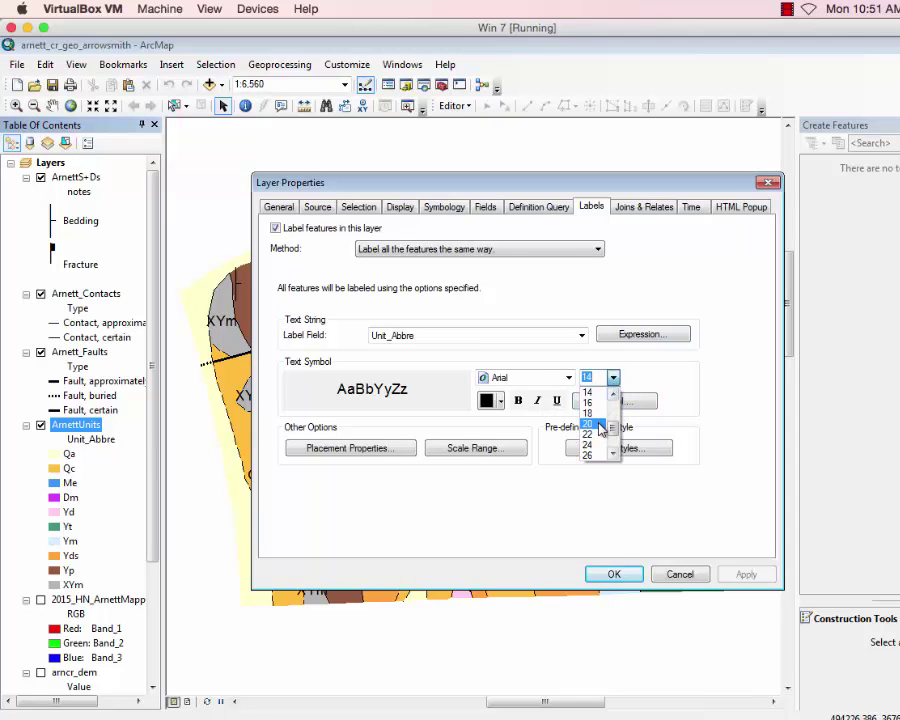
click(590, 402)
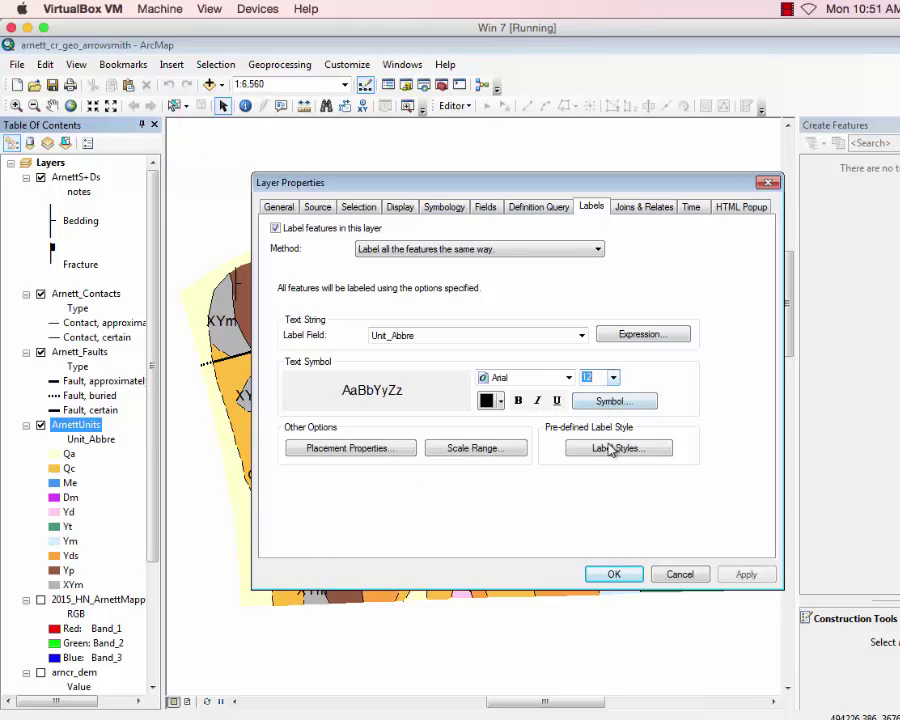
click(612, 574)
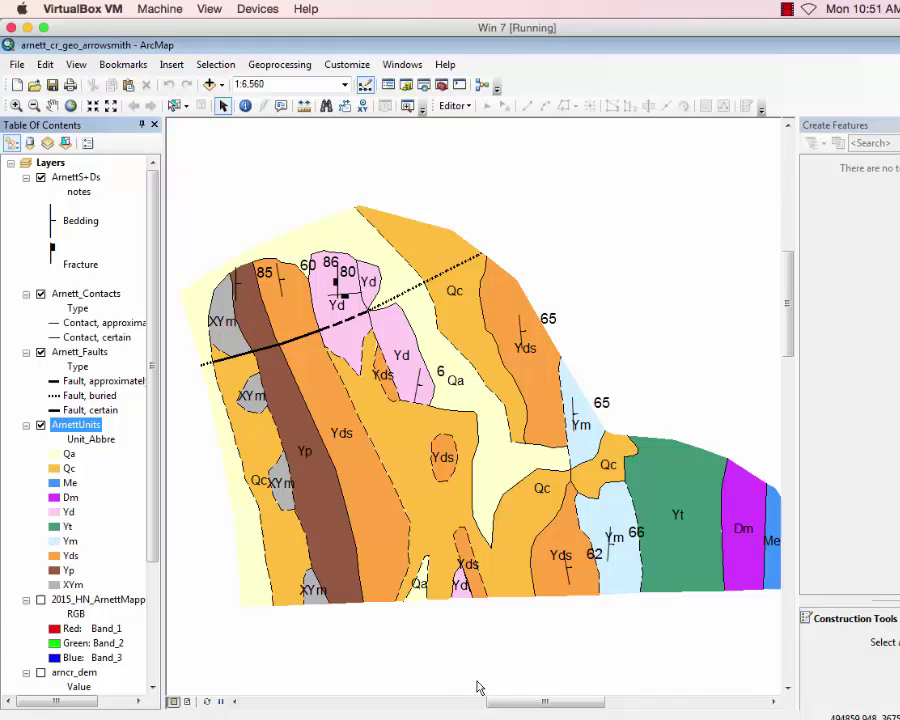
Set ArnettUnits to 25% transparency and turn on the arncr_drg topographic layer beneath it.
scroll(154, 548, down, 1)
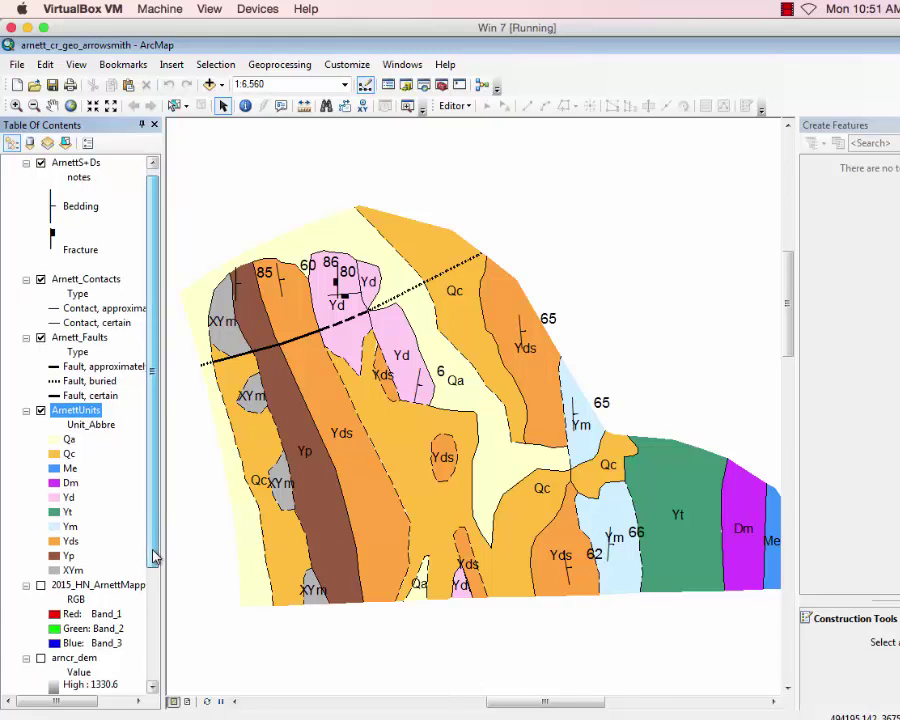
right_click(74, 410)
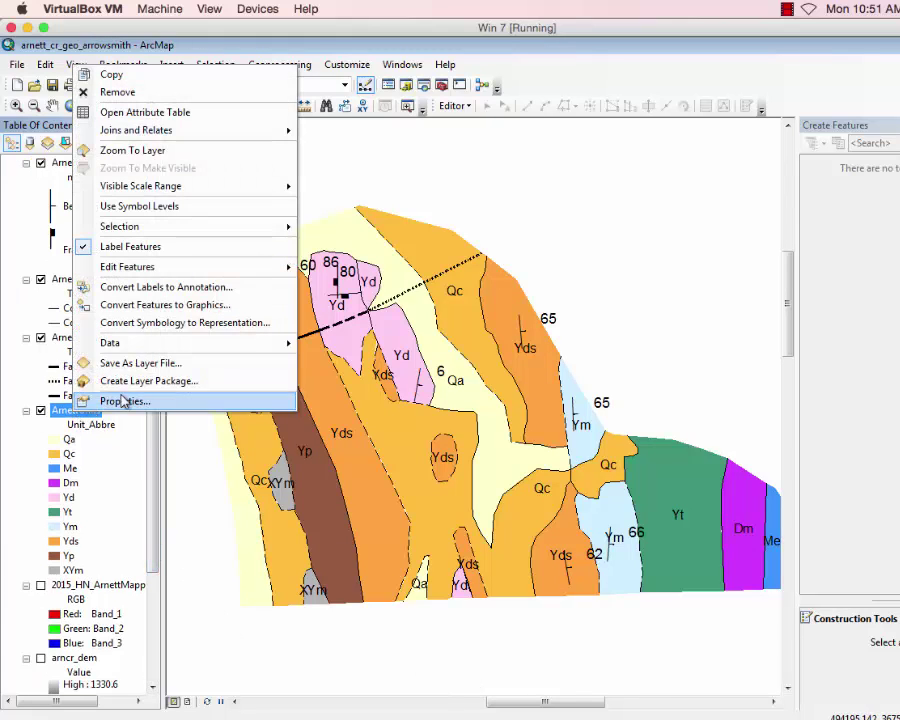
click(130, 398)
click(405, 208)
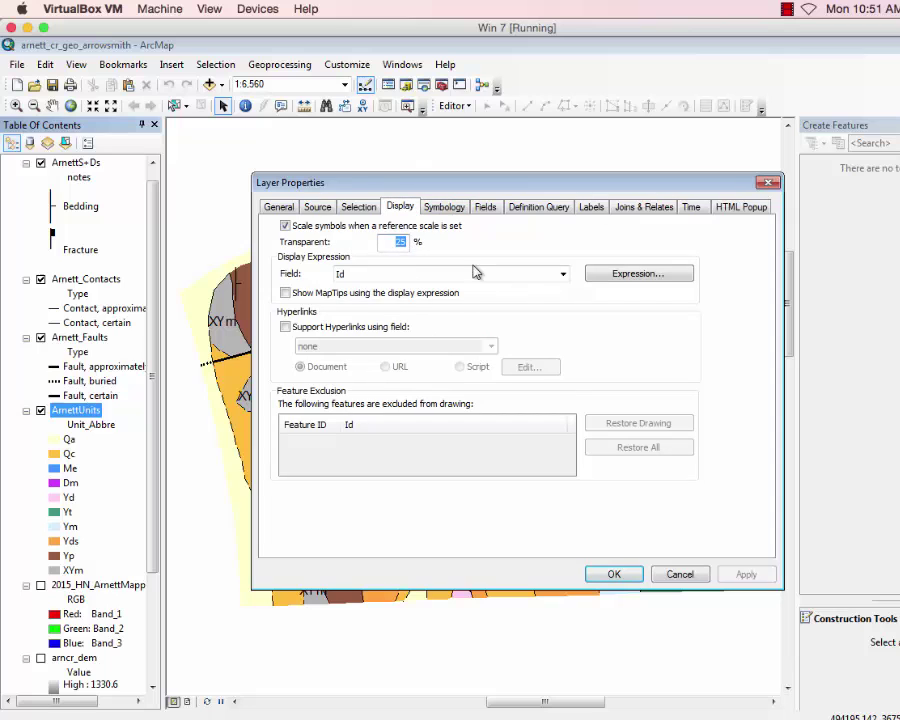
click(614, 574)
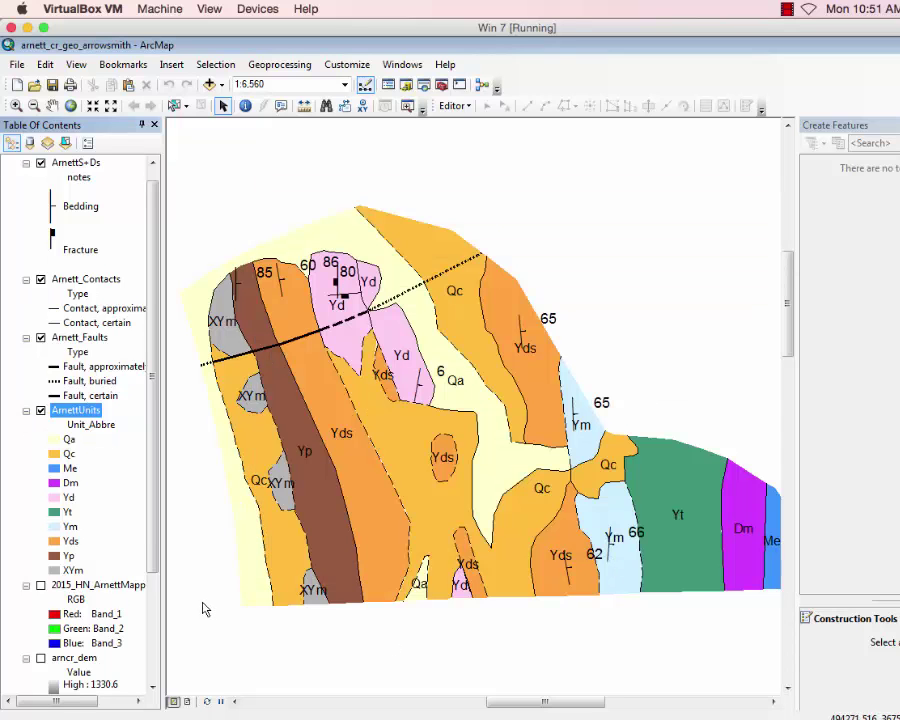
scroll(155, 555, down, 3)
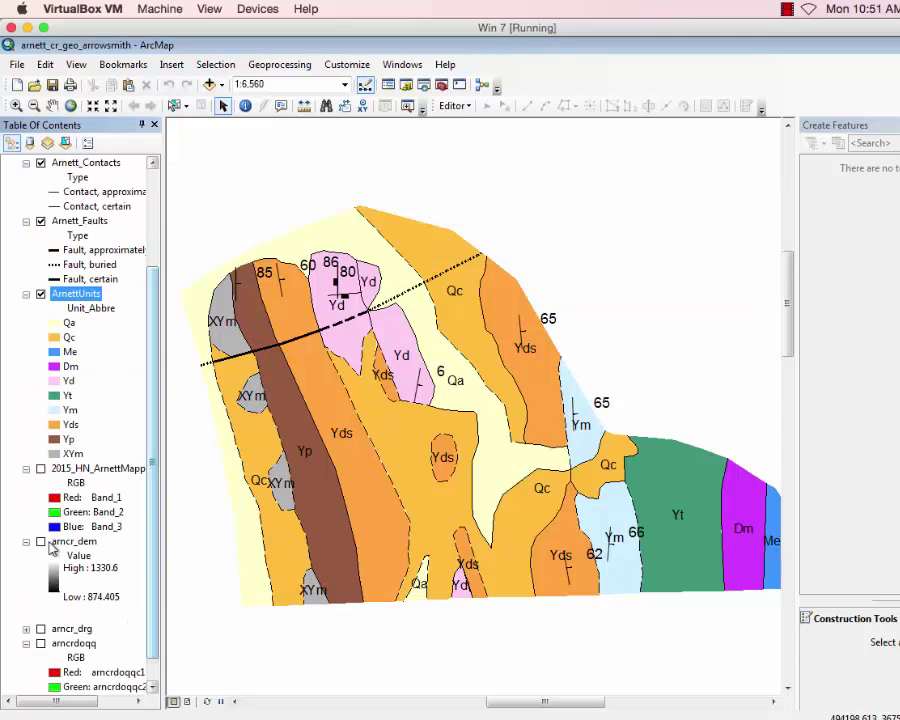
click(41, 629)
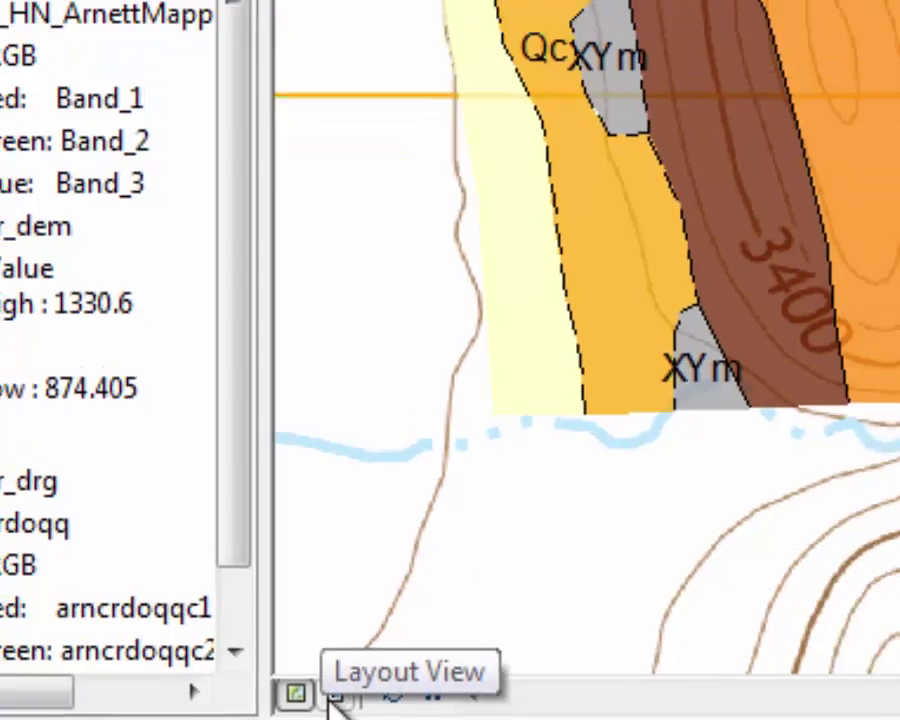
In layout view, pan the map so the geology units, including Dm and Me, fill the frame's upper half.
click(361, 692)
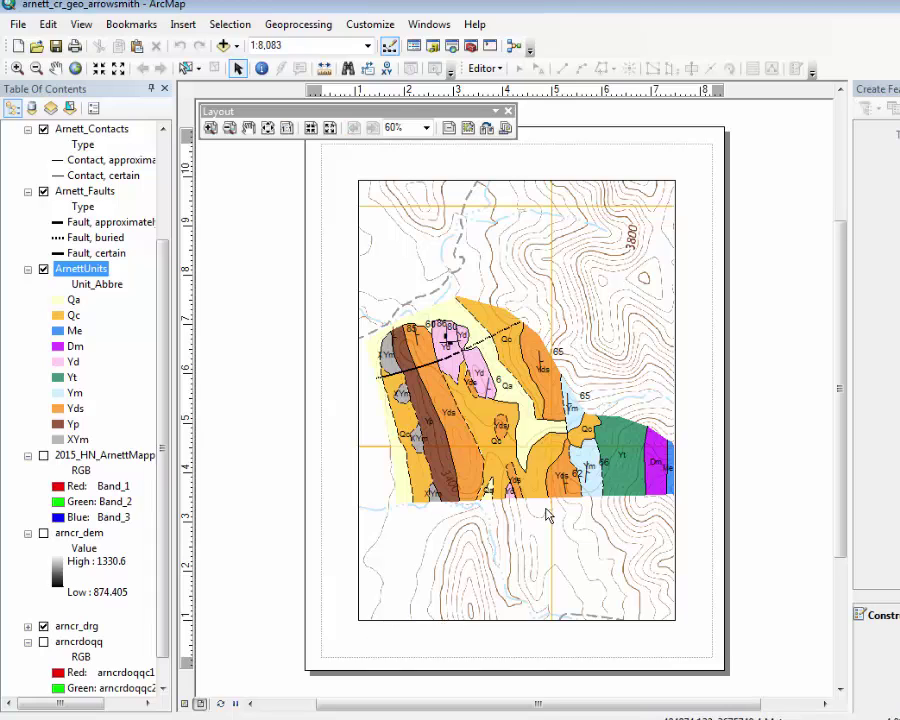
click(55, 68)
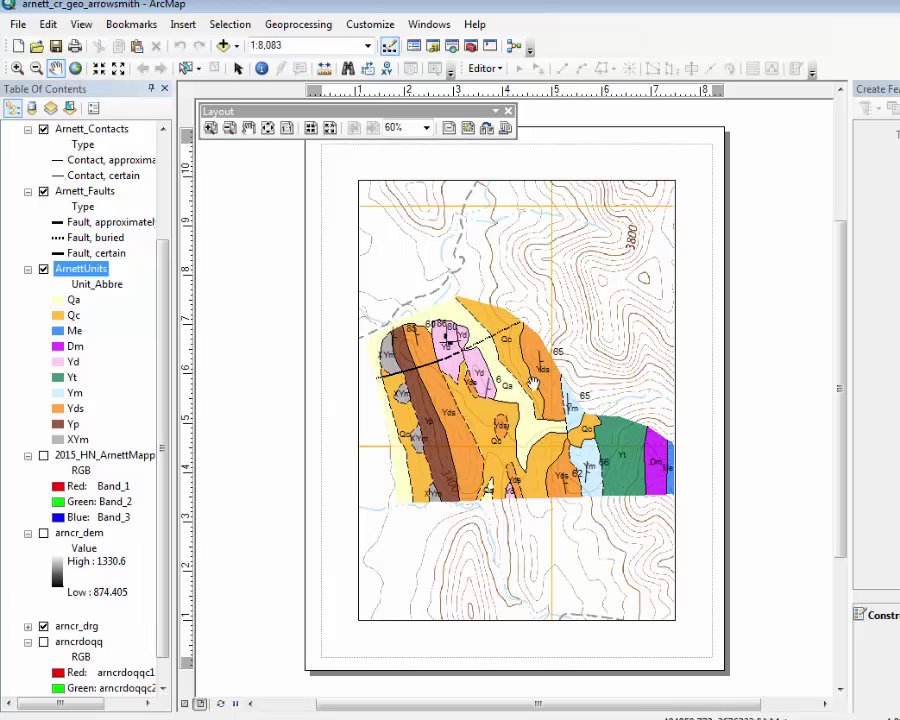
drag(535, 381, 531, 372)
drag(529, 422, 565, 322)
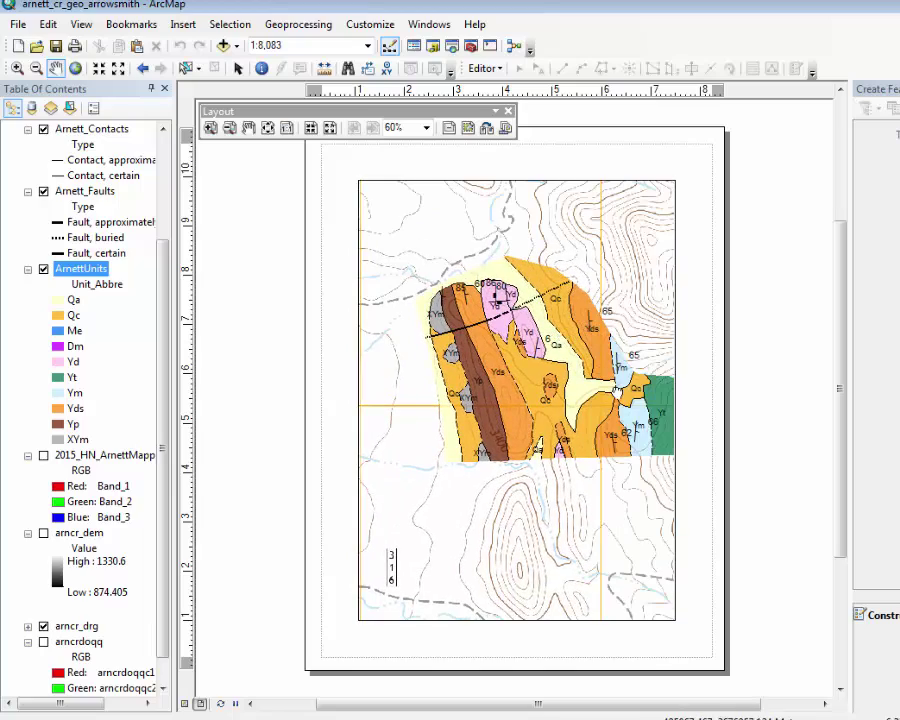
drag(617, 388, 488, 318)
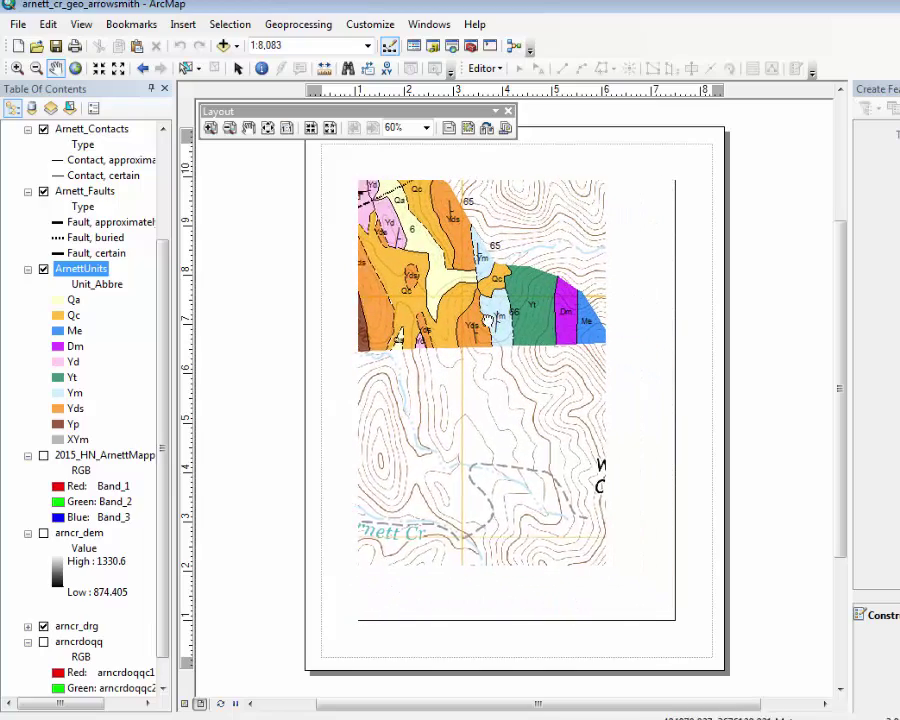
drag(420, 275, 490, 381)
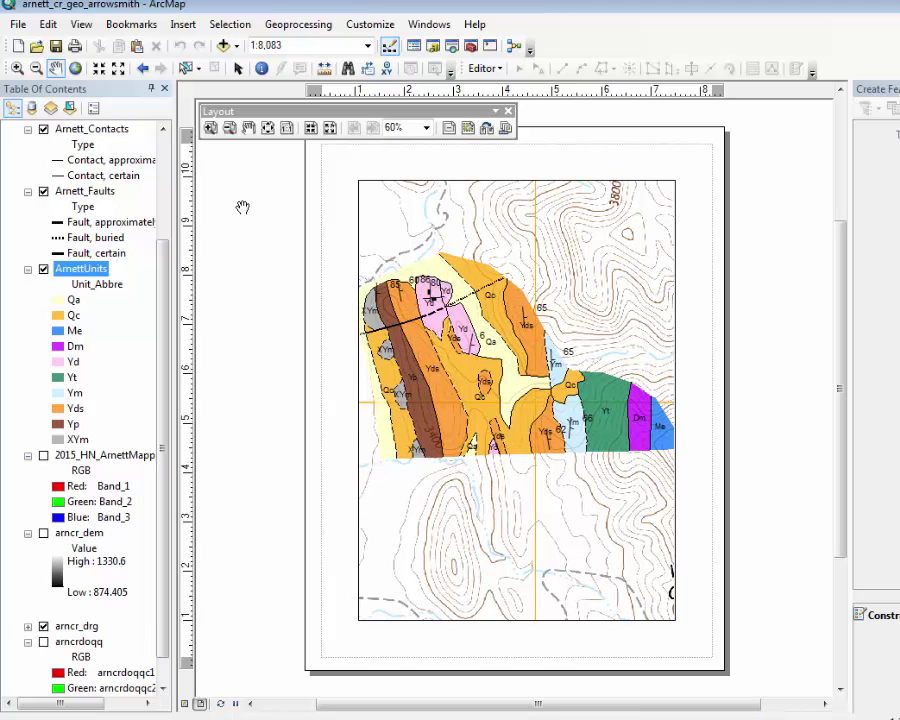
click(184, 24)
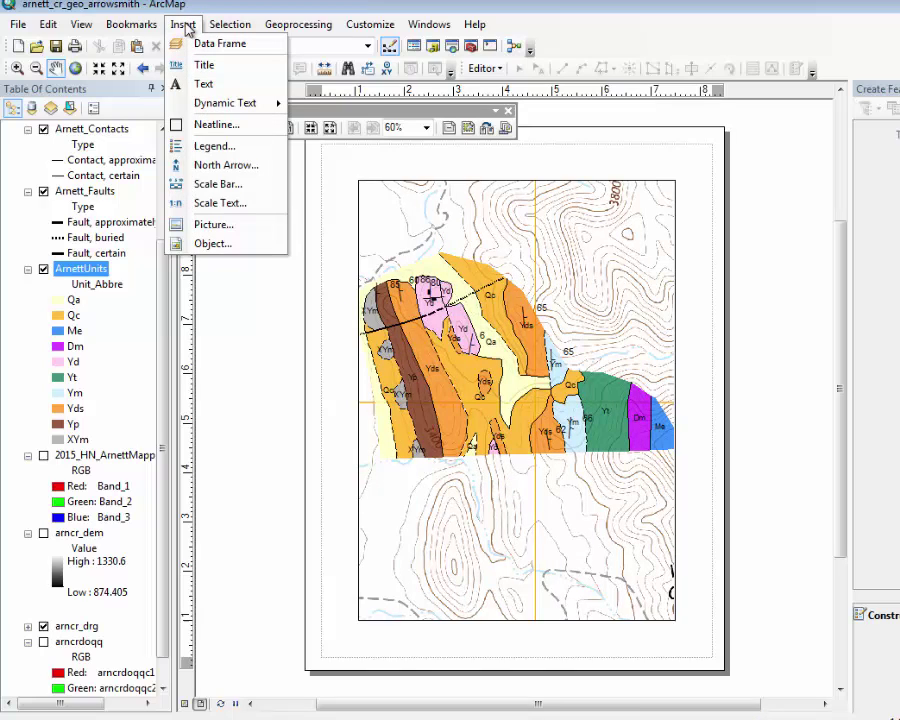
Insert an ESRI North 1 north arrow onto the layout.
click(222, 167)
click(62, 95)
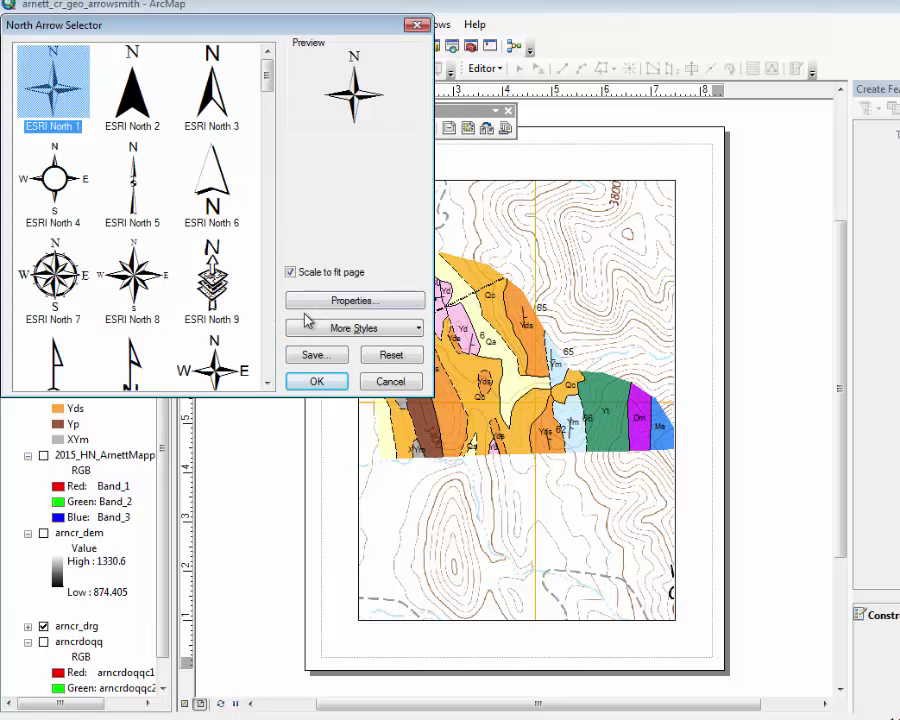
click(315, 381)
drag(455, 478, 372, 642)
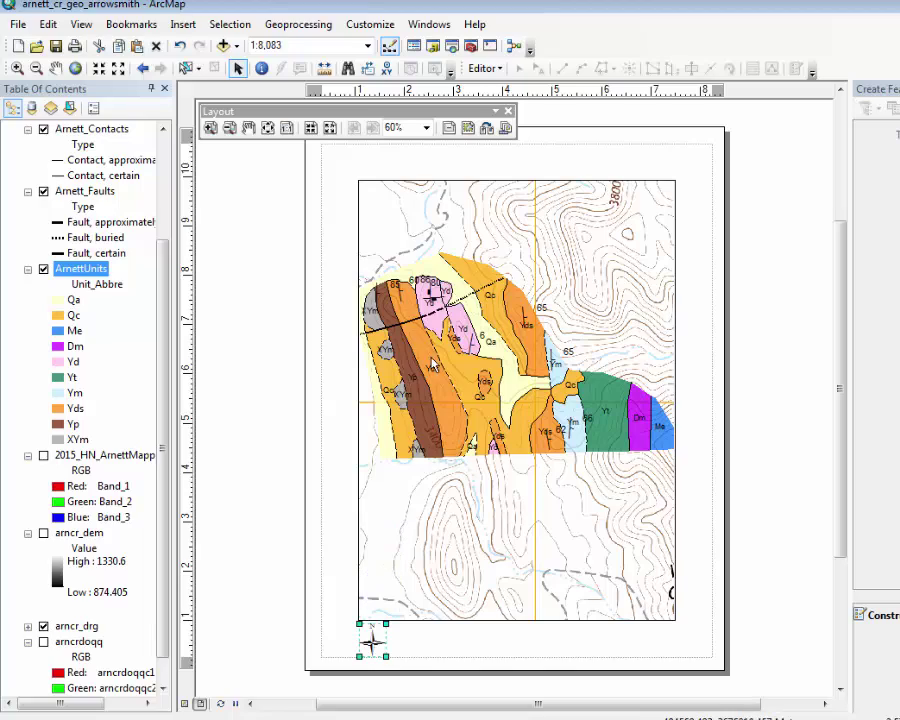
Shift the map frame up and right, and place the north arrow at the top-left beside it.
click(465, 223)
drag(463, 220, 488, 196)
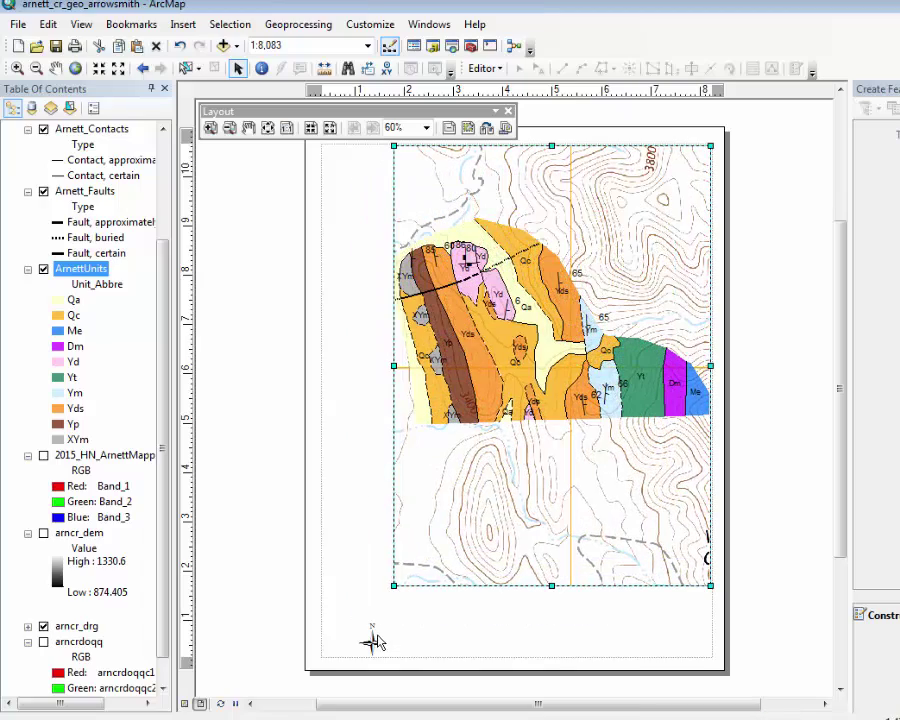
drag(373, 640, 358, 205)
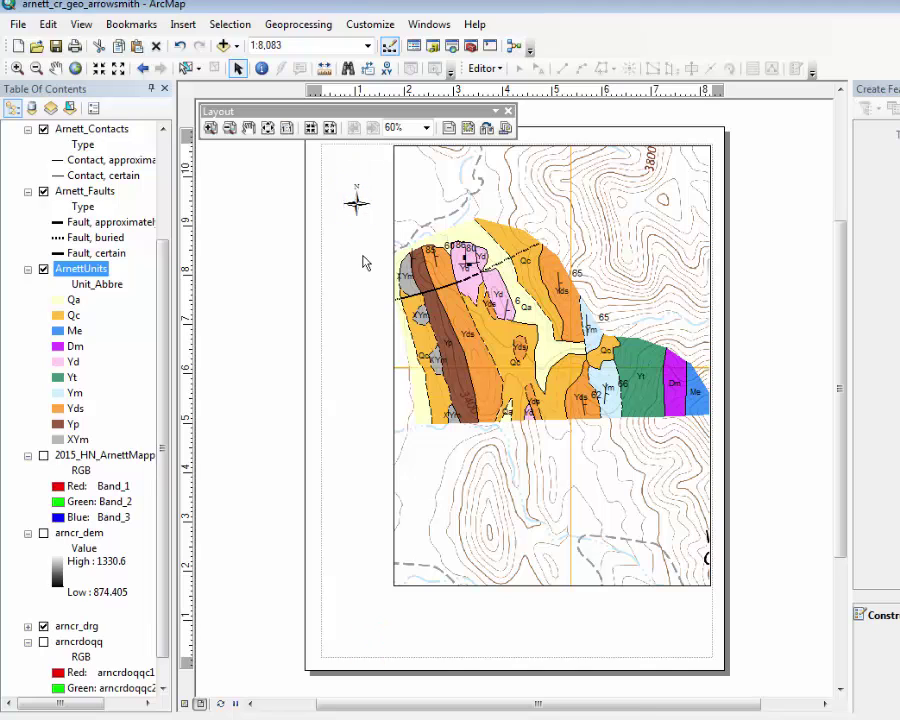
Add a Scale Line 1 scale bar in Meters below the map frame, stretched to 600 Meters.
click(181, 25)
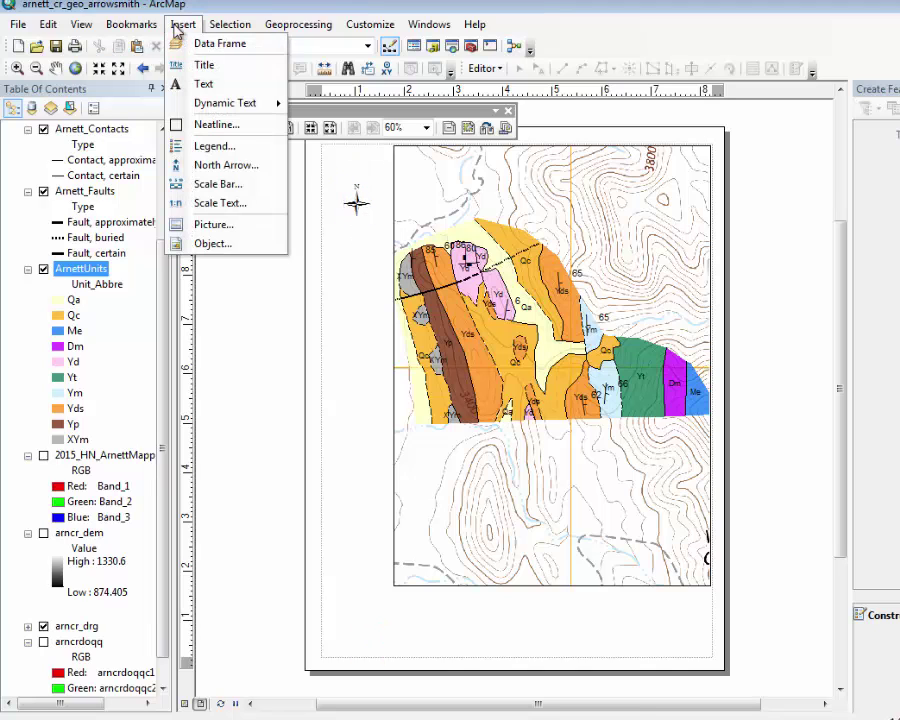
click(237, 185)
click(92, 65)
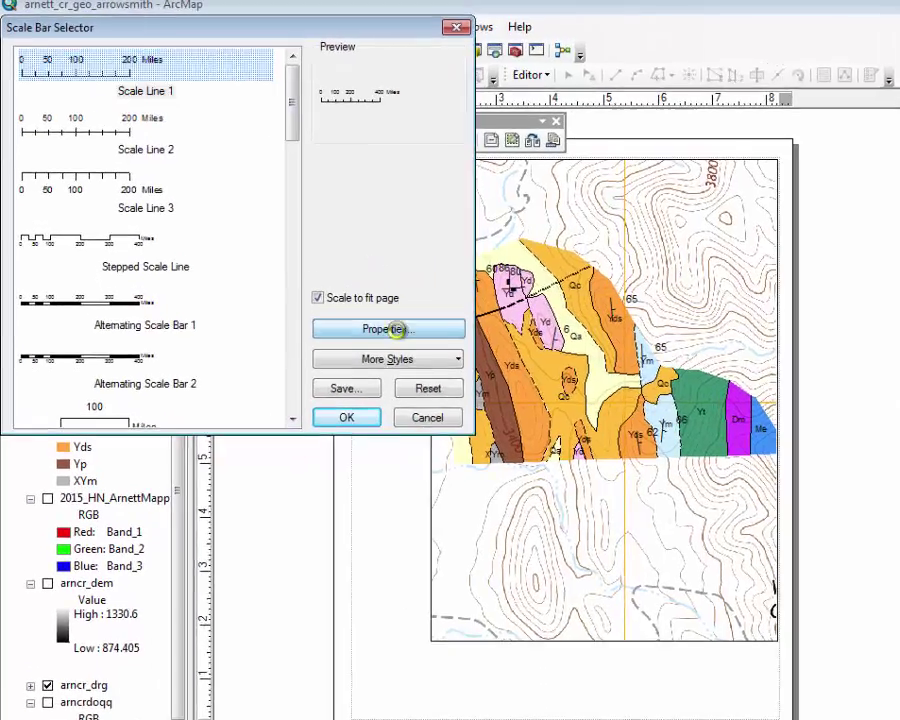
click(365, 308)
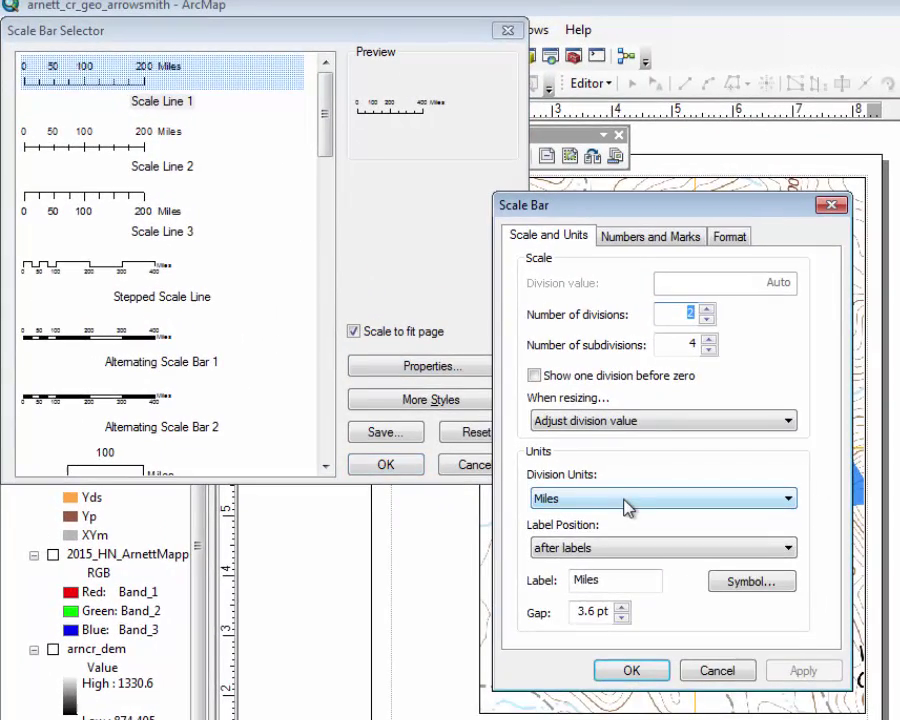
click(516, 416)
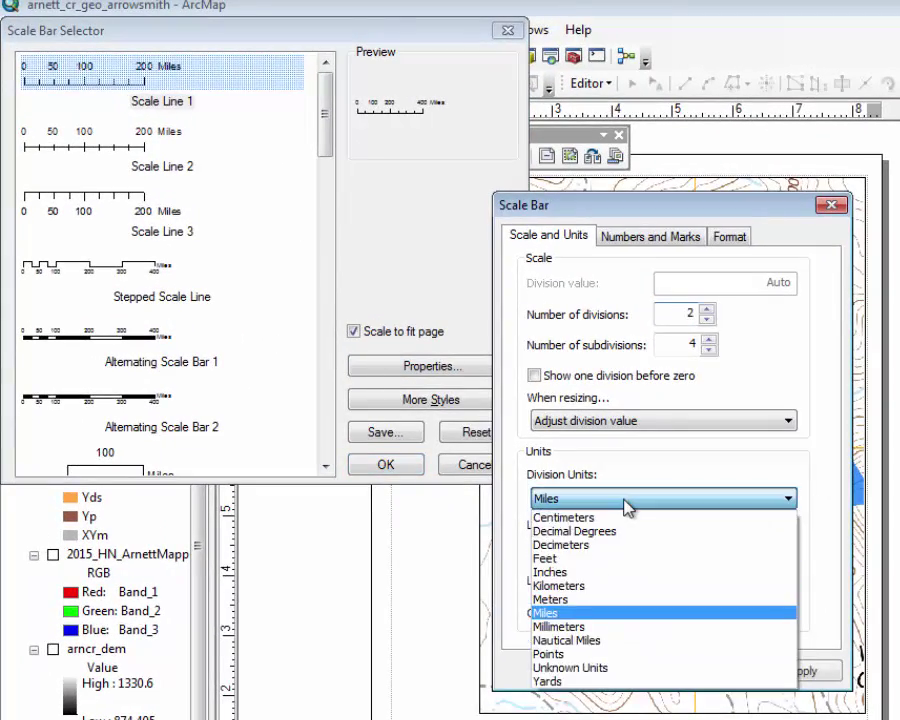
click(574, 599)
click(629, 670)
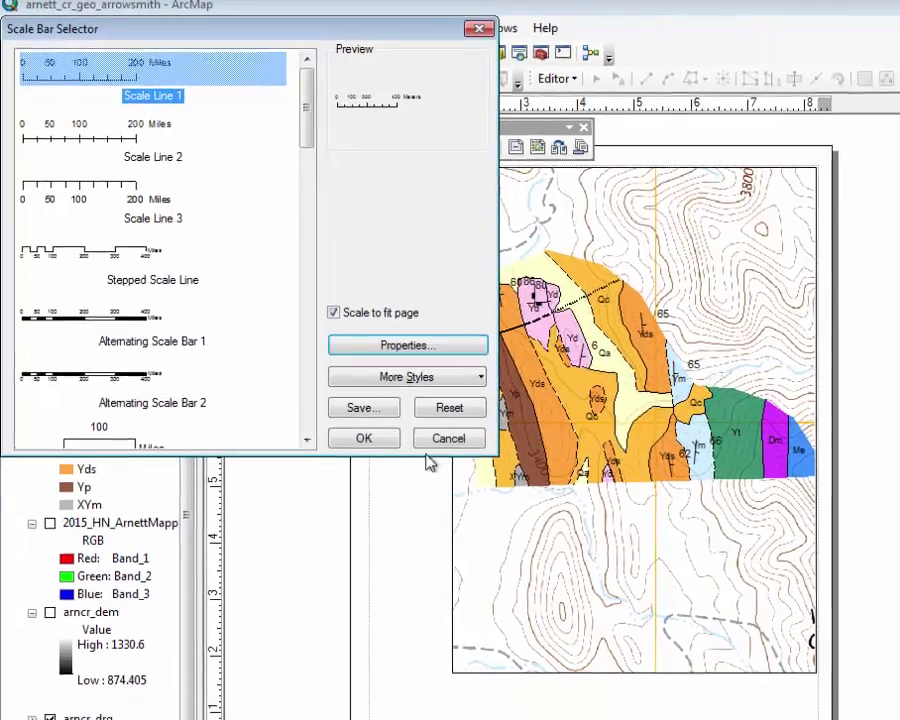
click(364, 438)
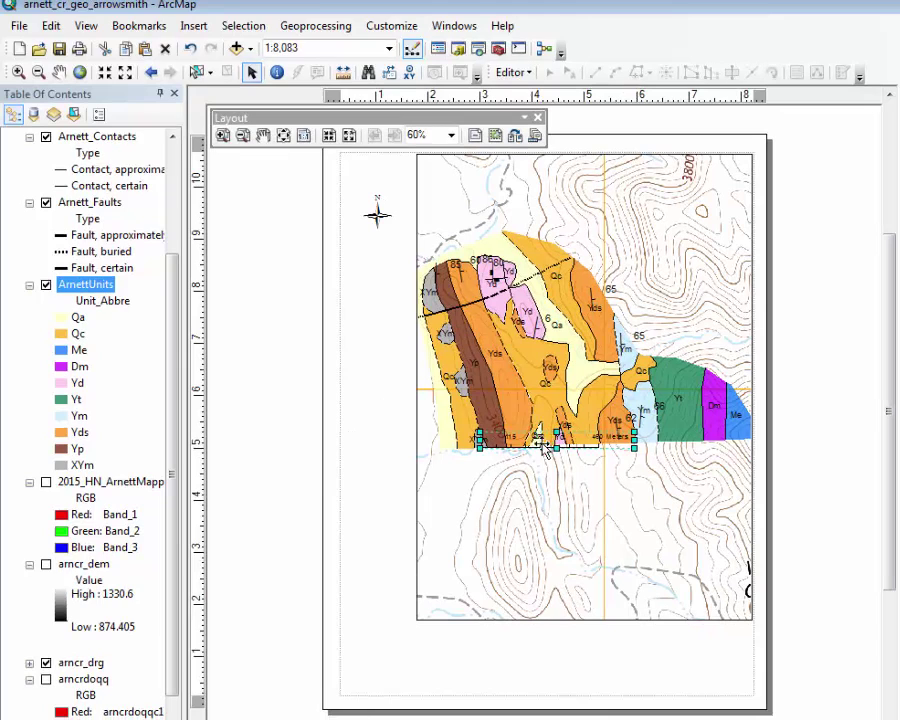
drag(538, 502, 476, 645)
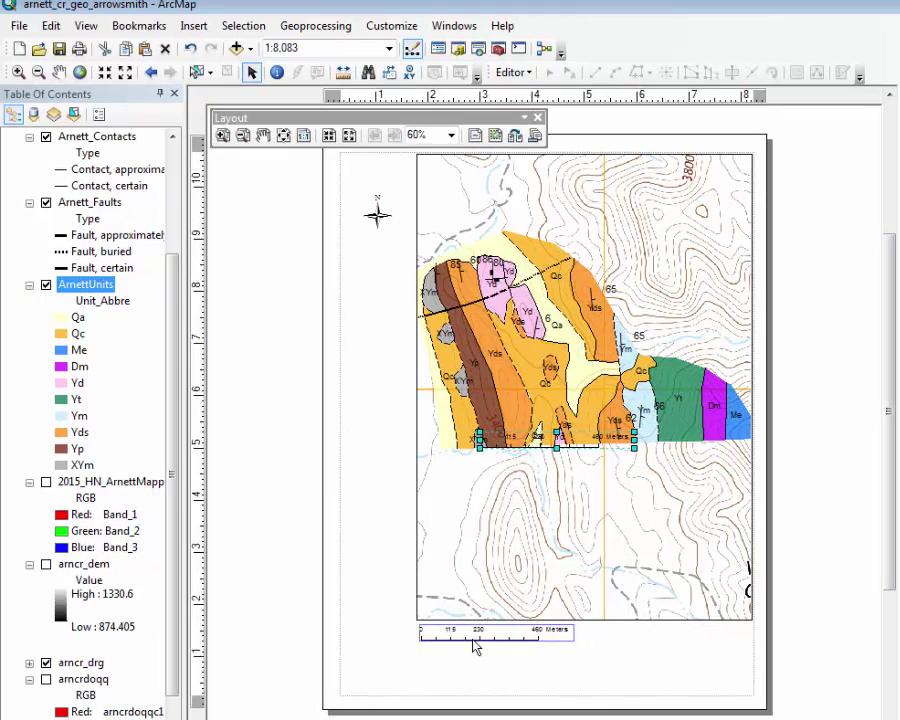
drag(572, 632, 601, 632)
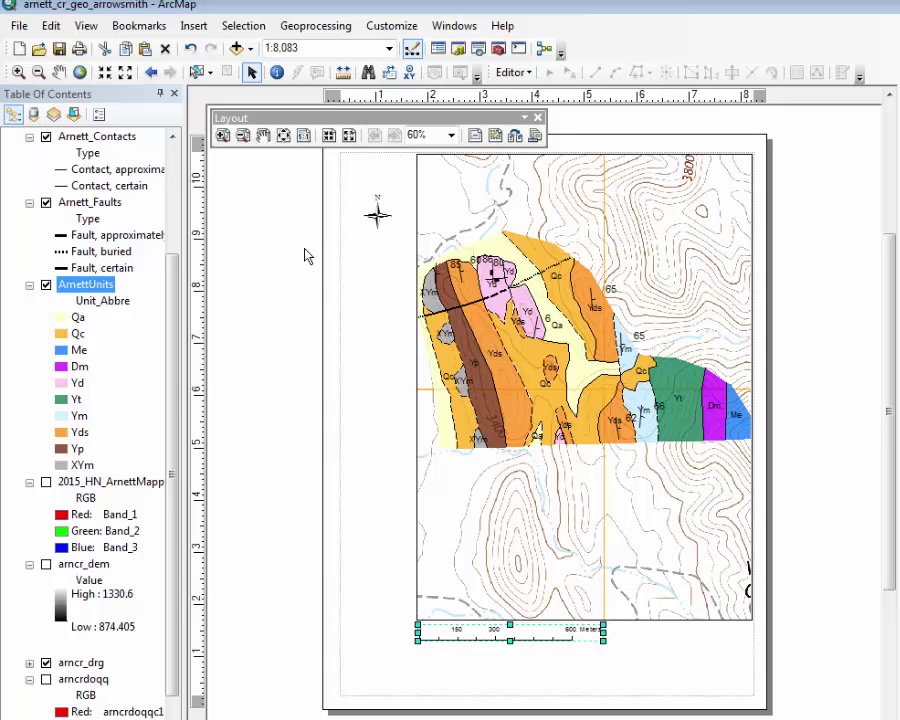
Start a legend that excludes amcr_drg and is titled 'Explanation'.
click(200, 30)
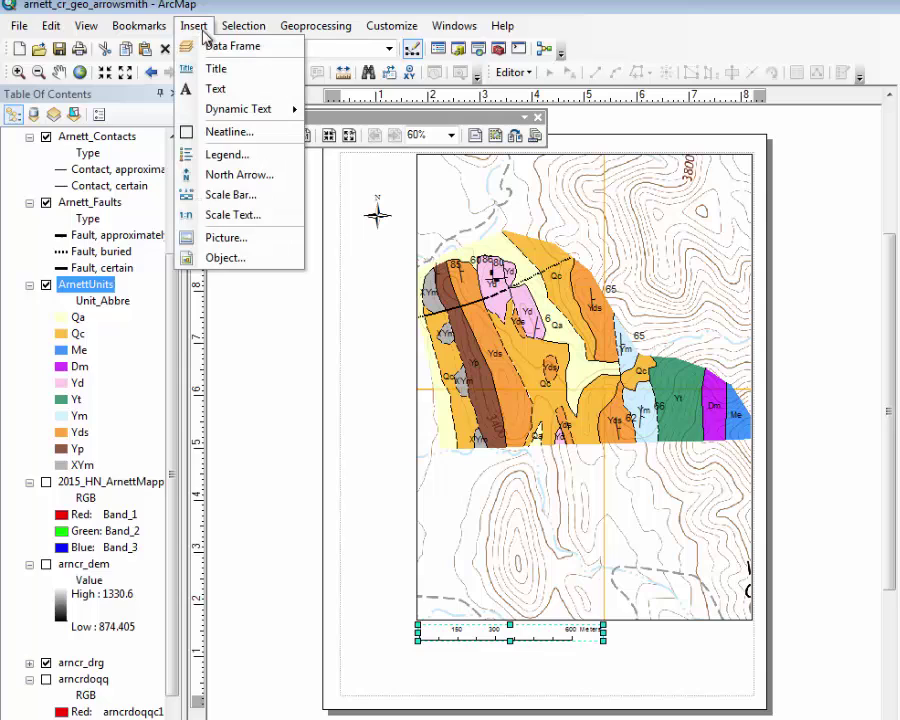
click(215, 154)
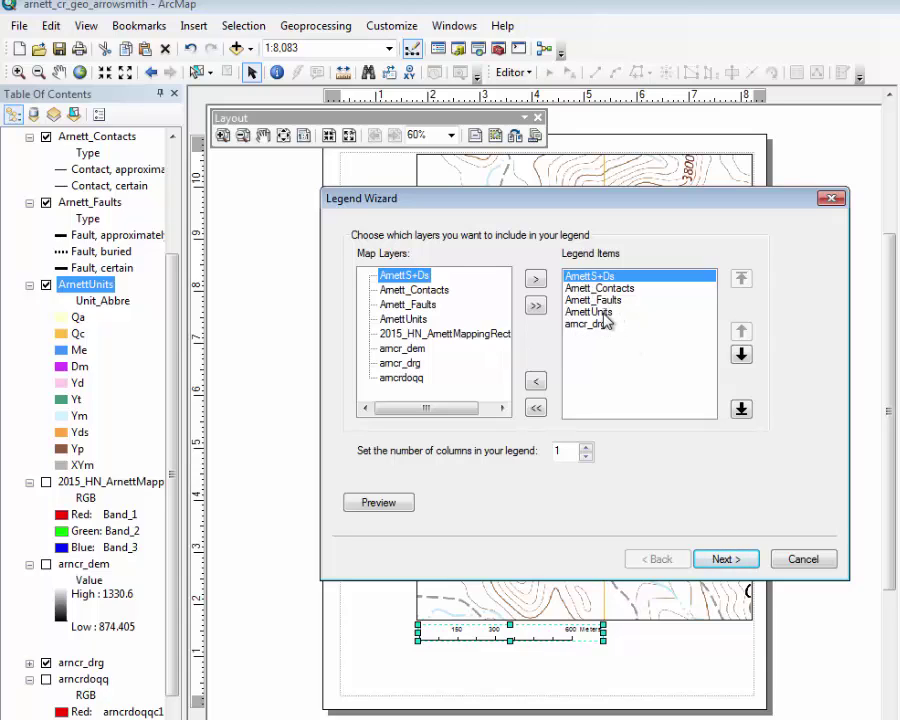
click(586, 325)
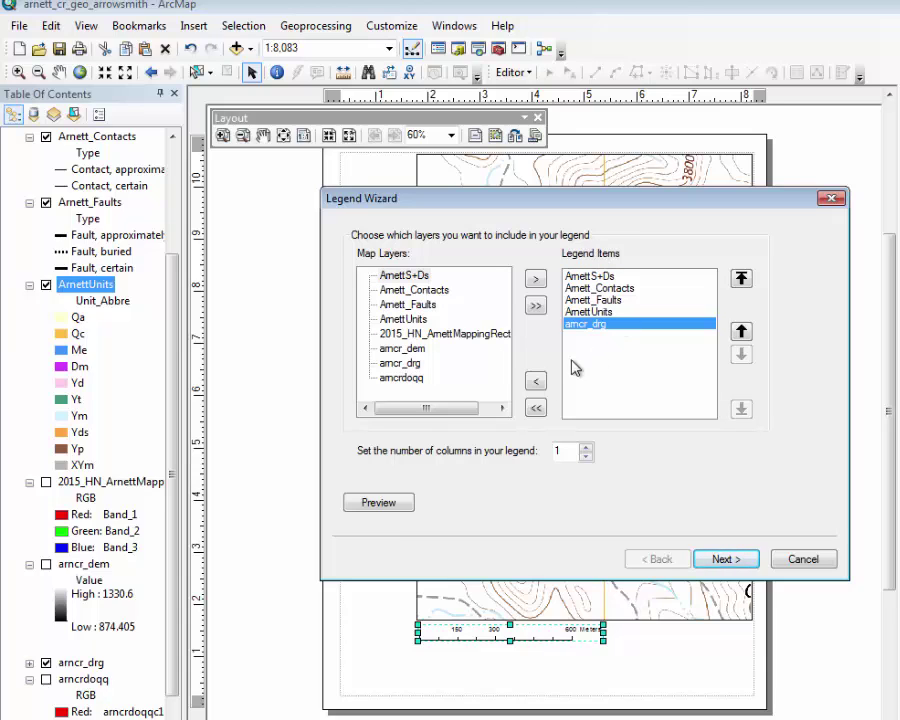
click(536, 381)
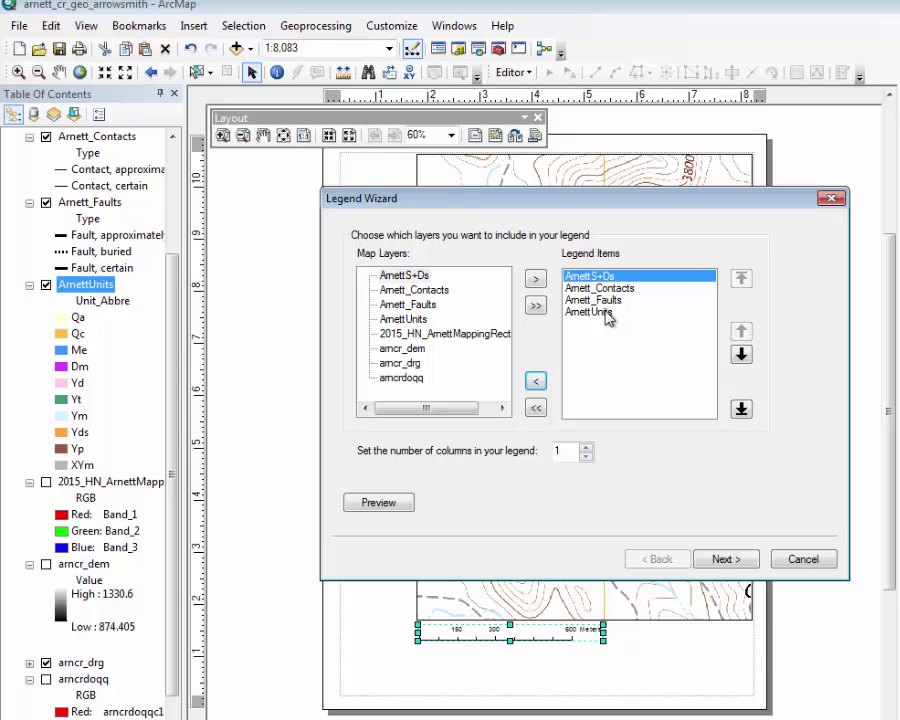
click(723, 560)
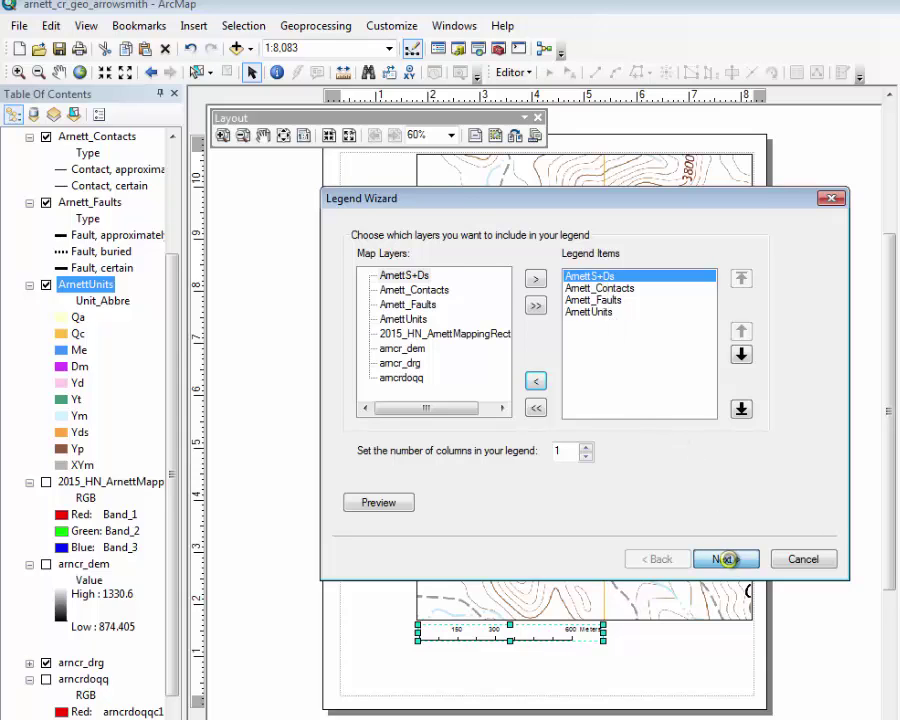
double_click(379, 260)
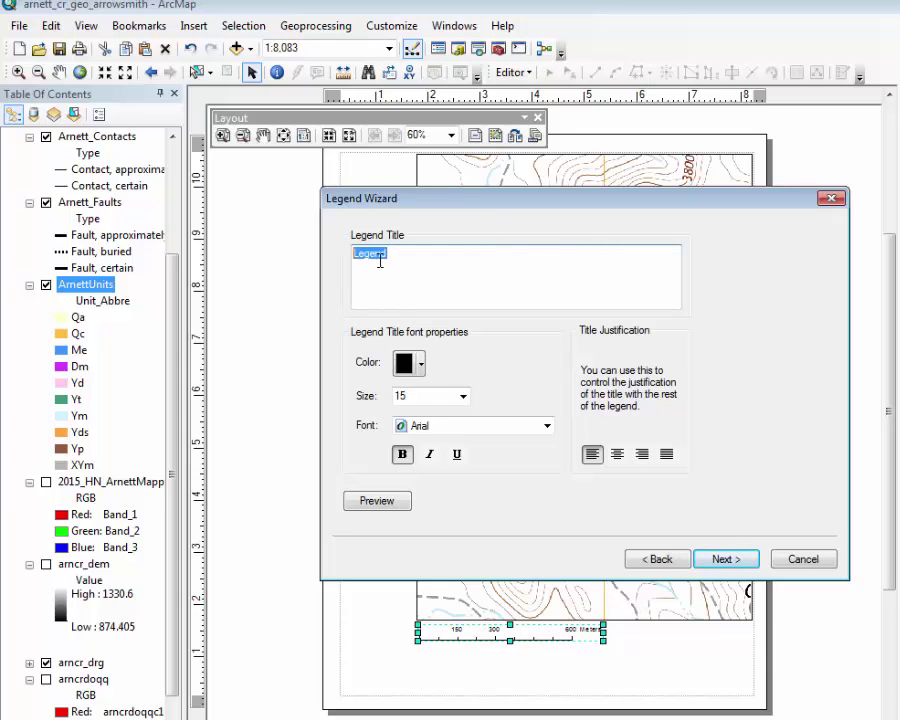
text(Explanation)
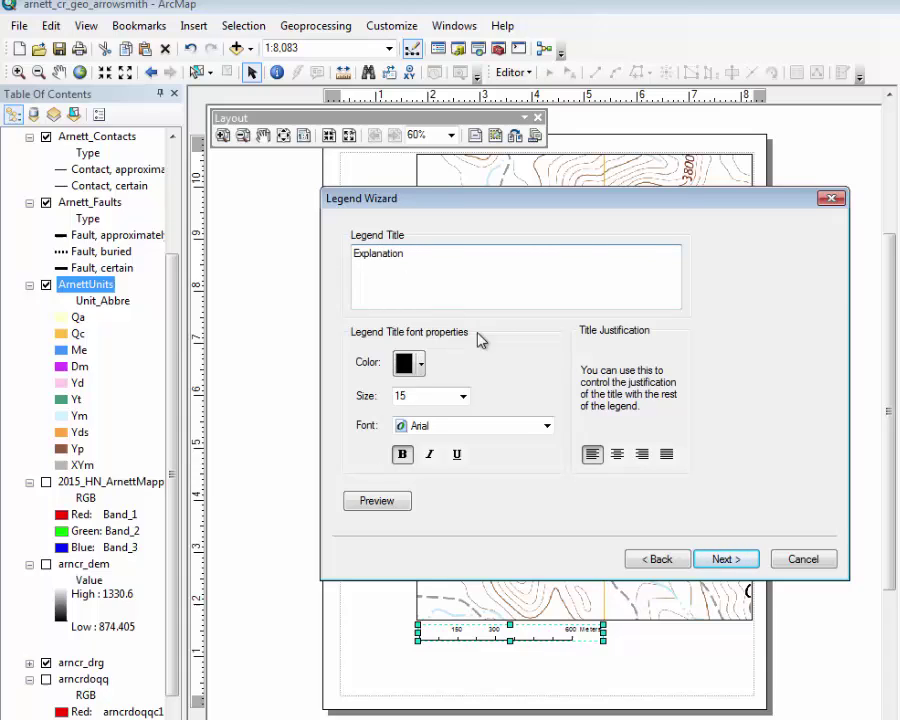
click(728, 560)
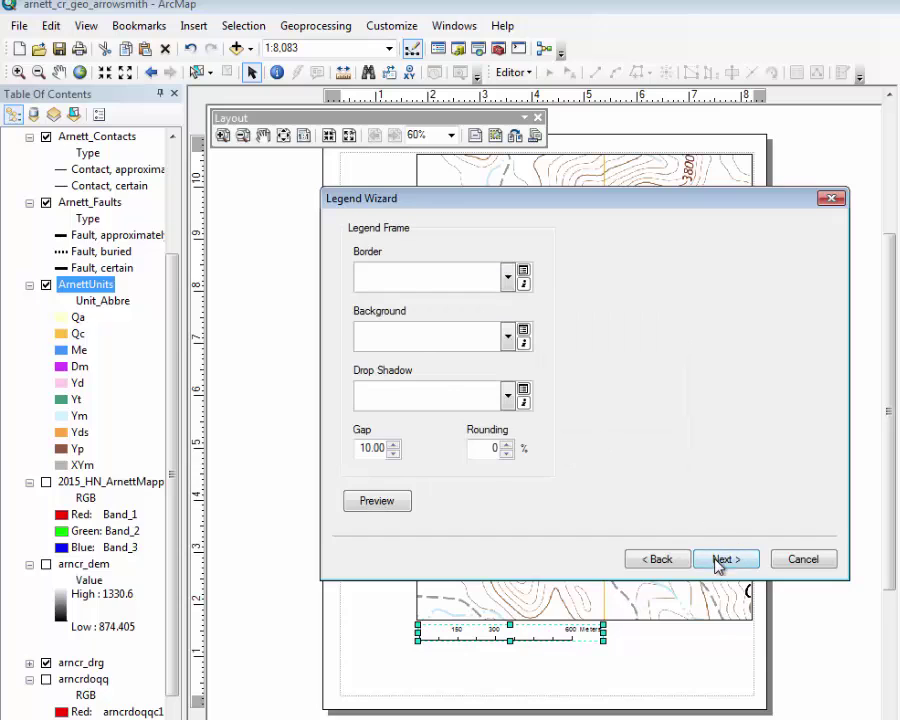
Finish the legend with default frame and patch settings and move it down to the lower left.
click(722, 560)
click(726, 560)
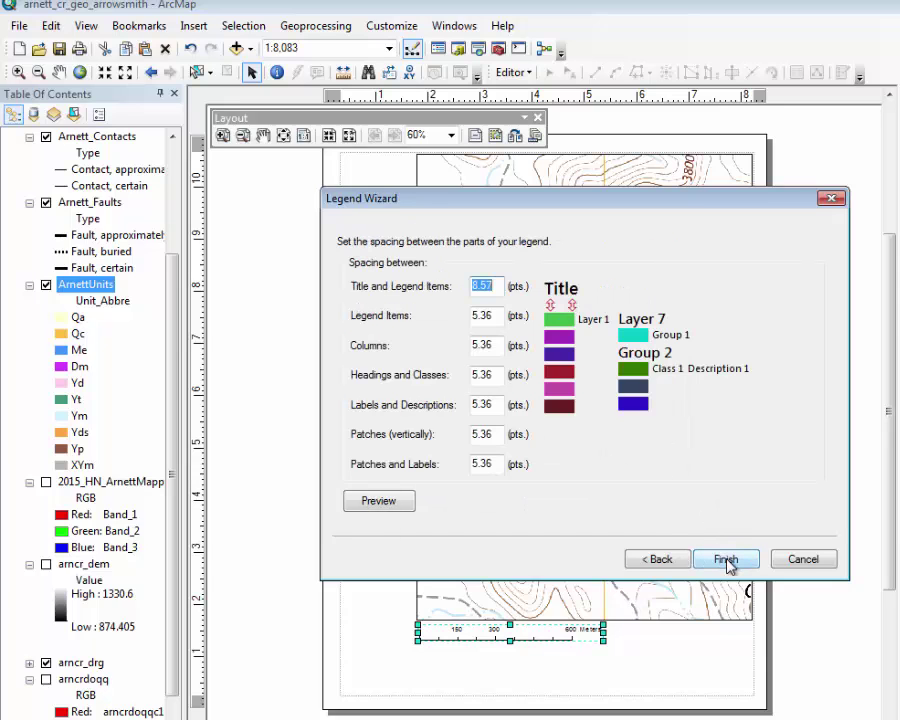
click(726, 560)
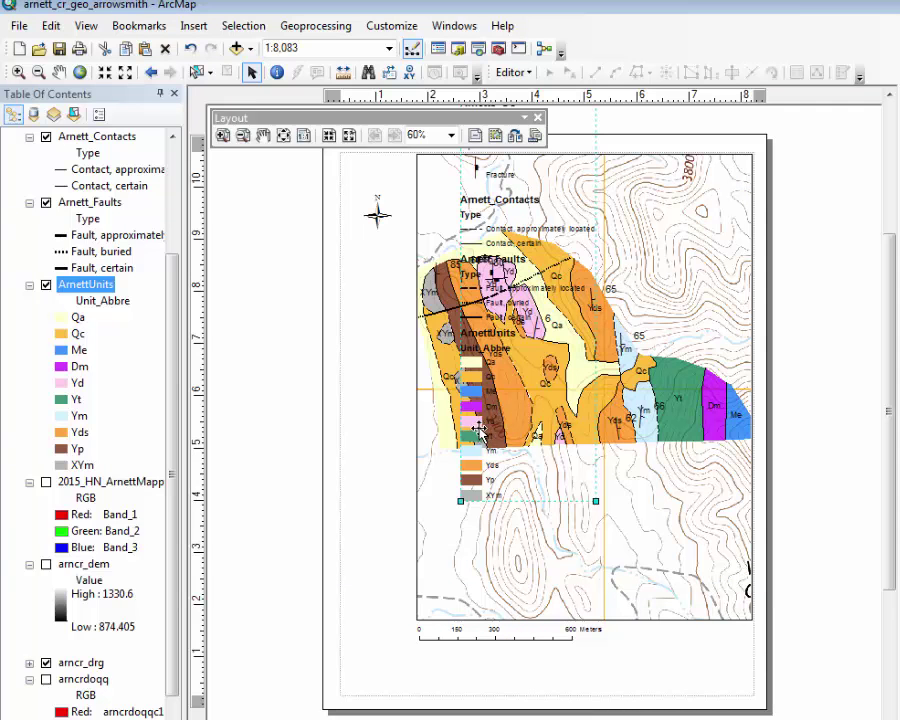
drag(480, 432, 360, 625)
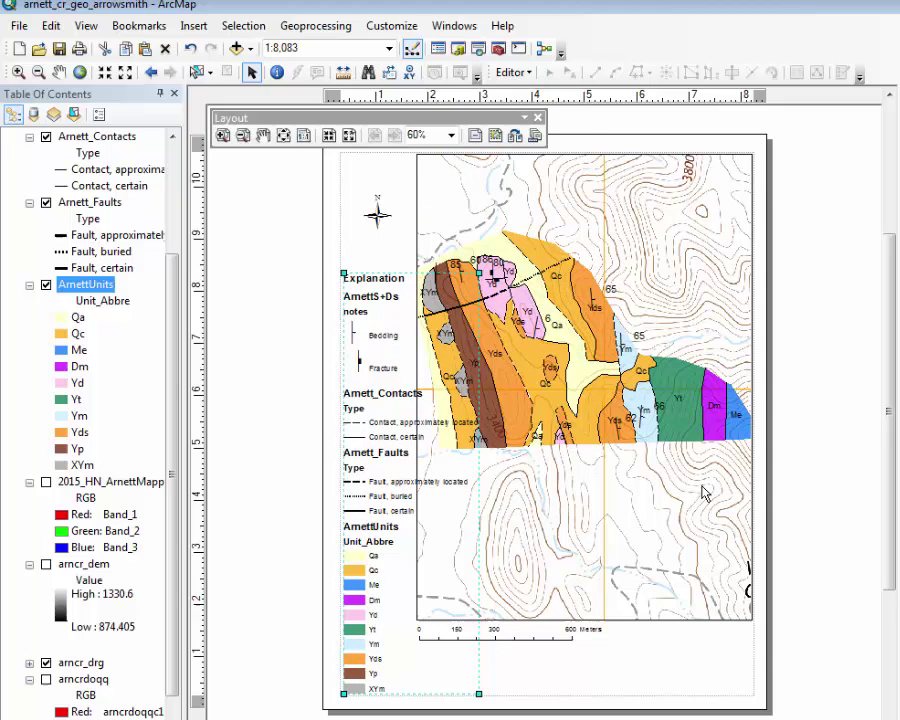
click(664, 547)
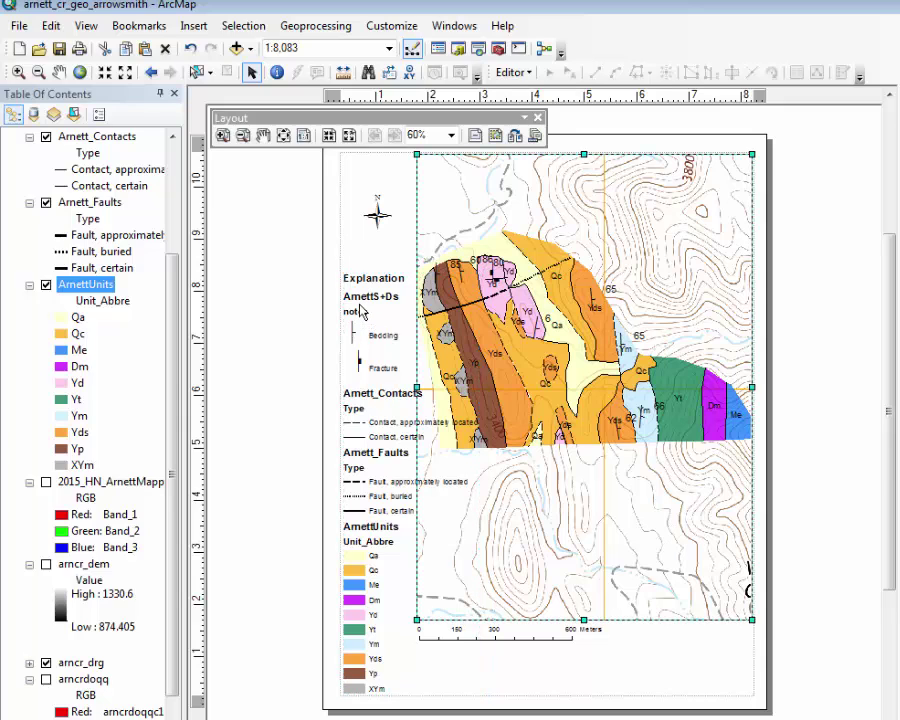
Hide the notes heading for the ArnettS+Ds legend item.
right_click(377, 497)
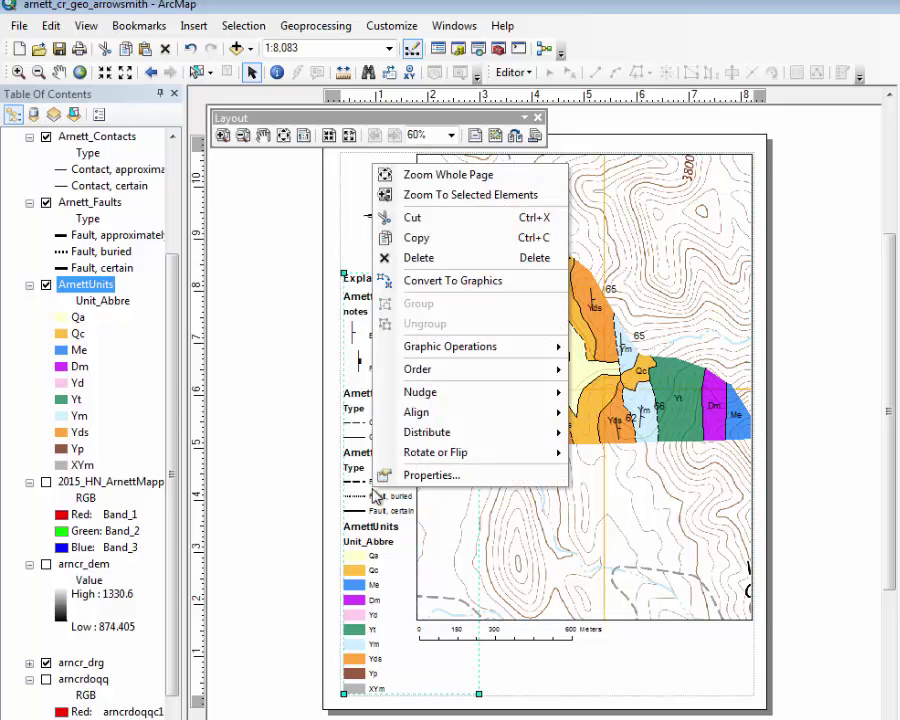
click(432, 475)
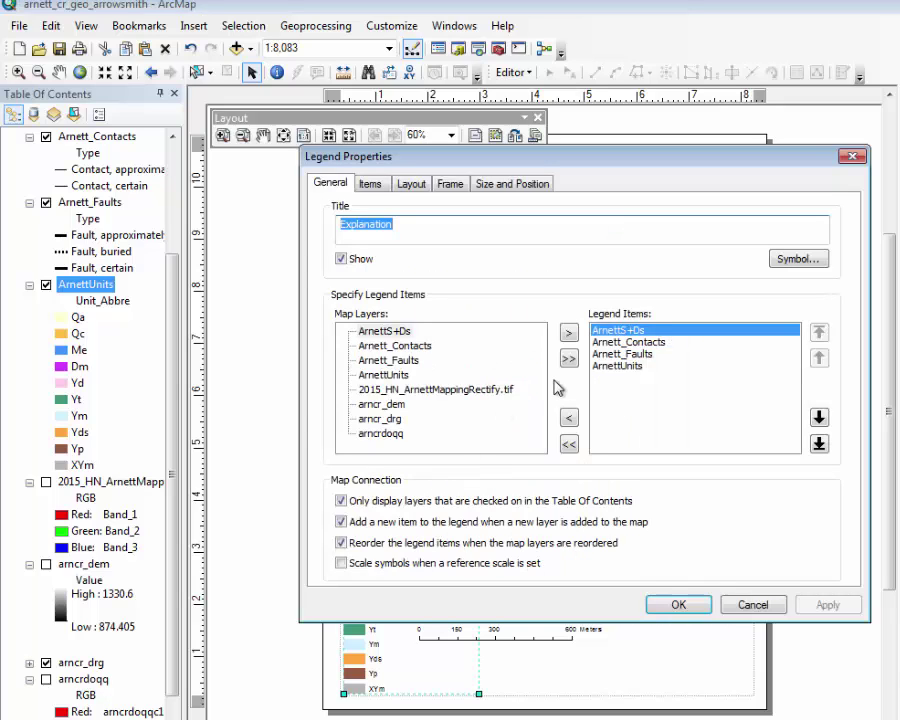
click(370, 188)
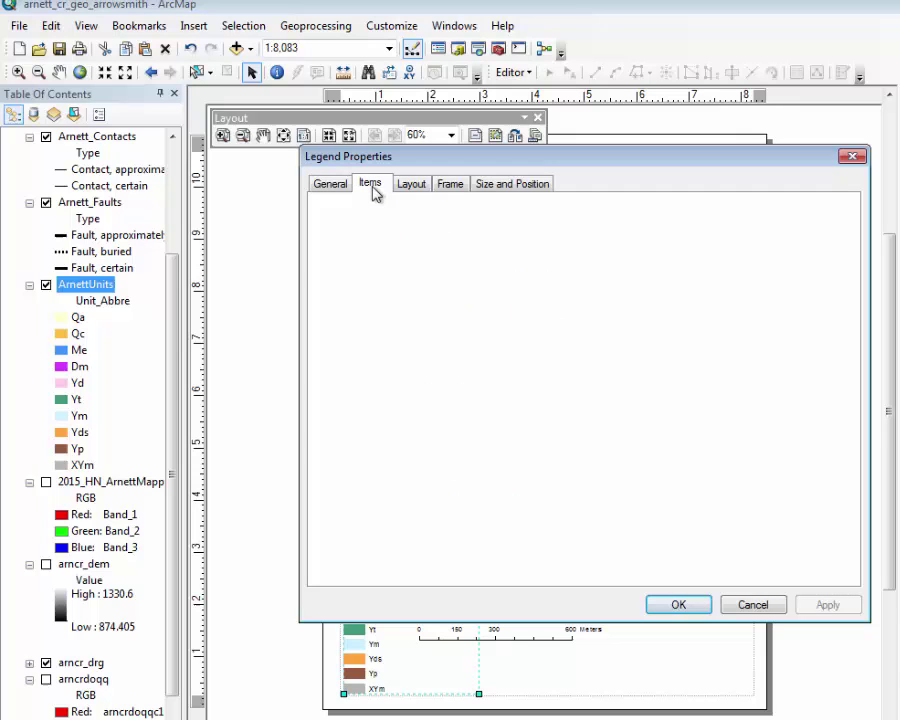
click(361, 613)
click(678, 470)
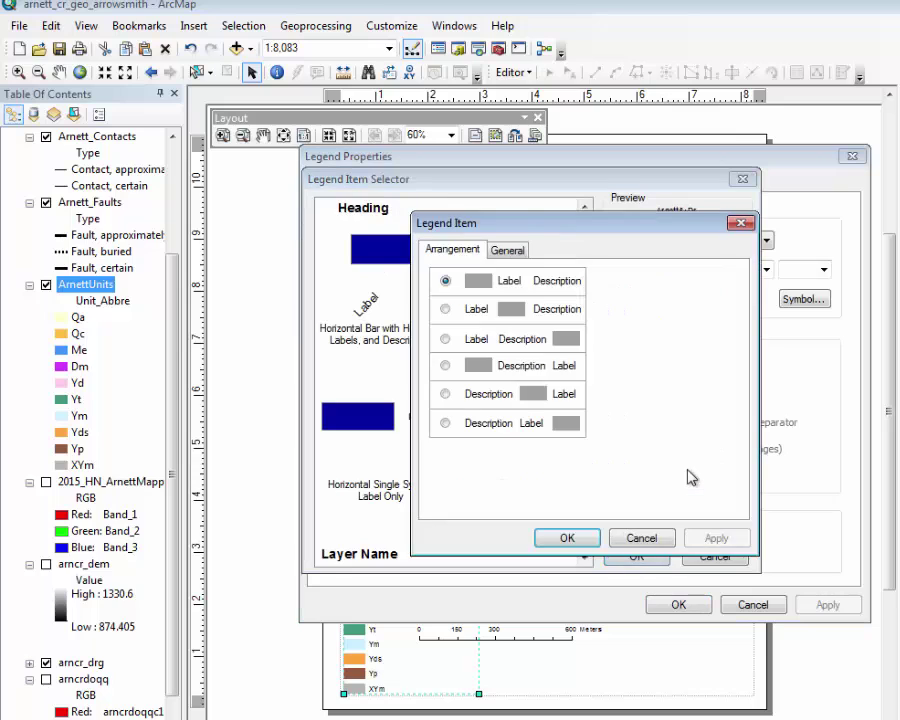
click(502, 250)
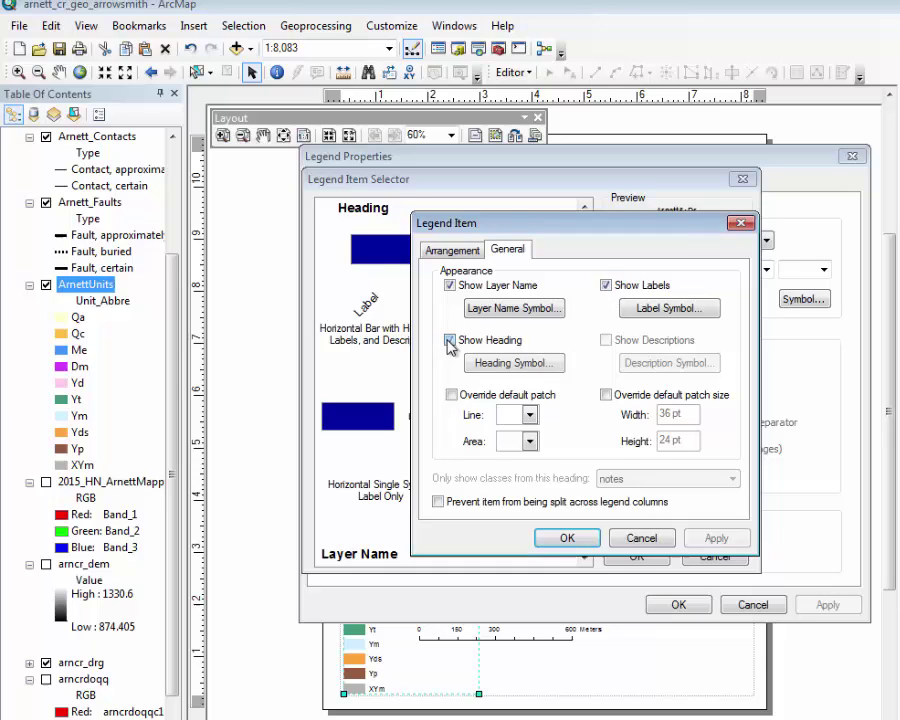
click(450, 340)
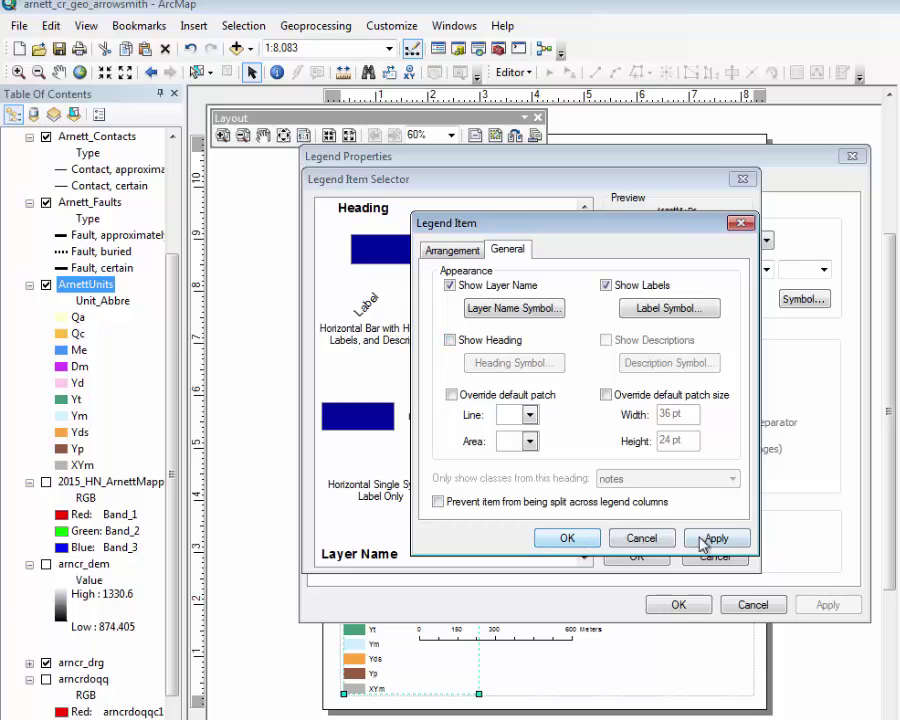
click(572, 539)
click(634, 556)
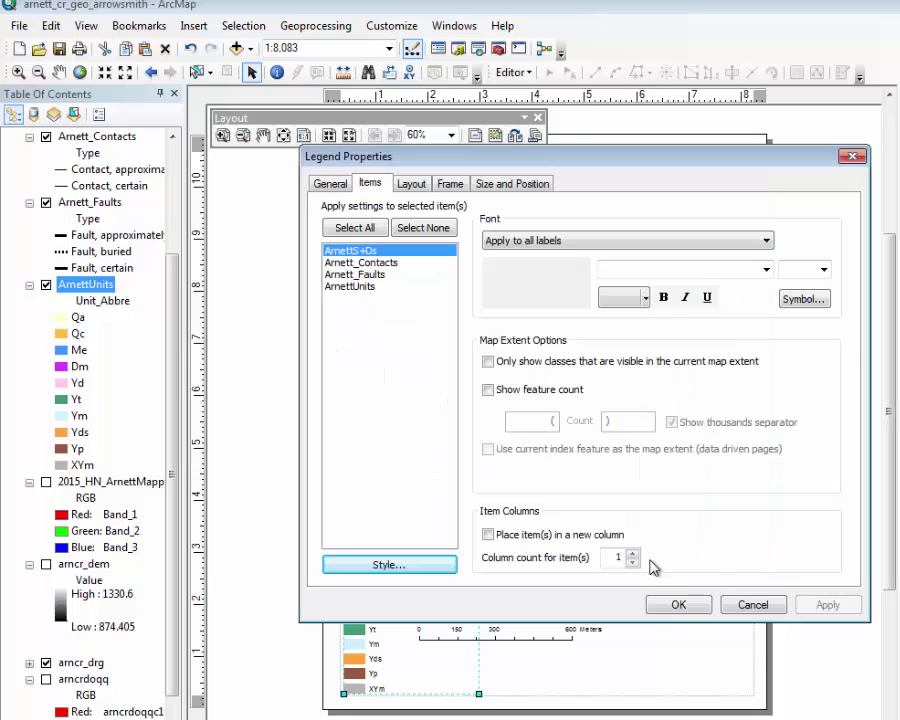
click(679, 605)
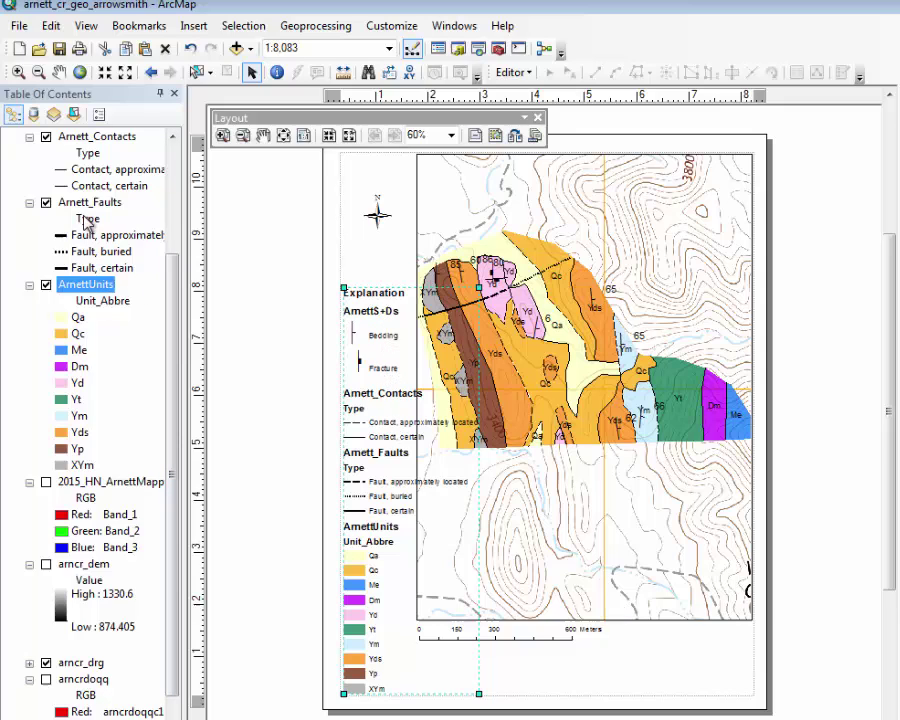
Hide the Type heading for the Arnett_Contacts legend item.
right_click(371, 407)
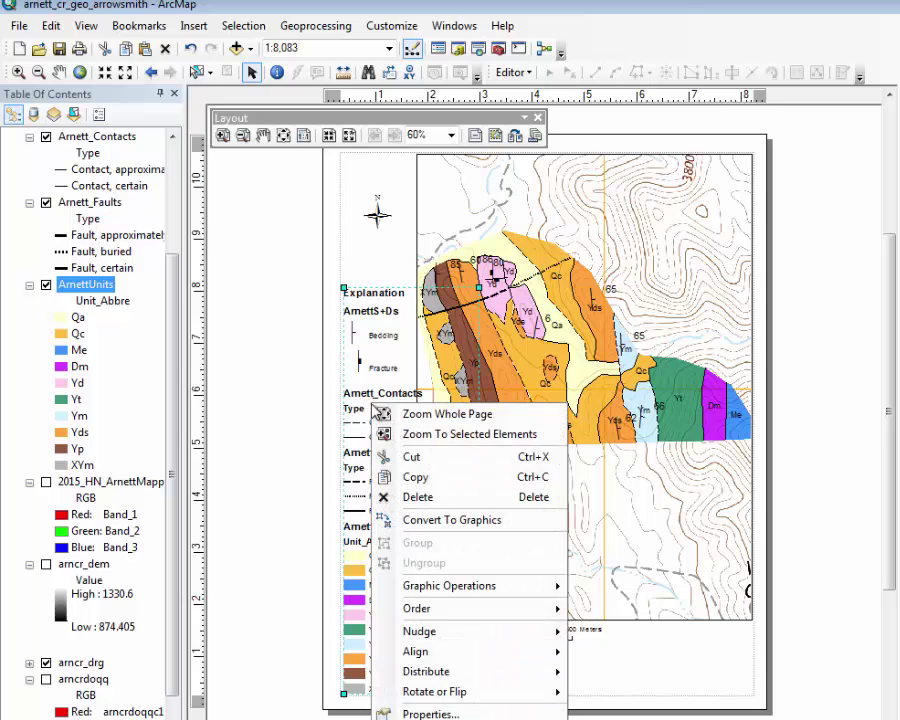
click(456, 708)
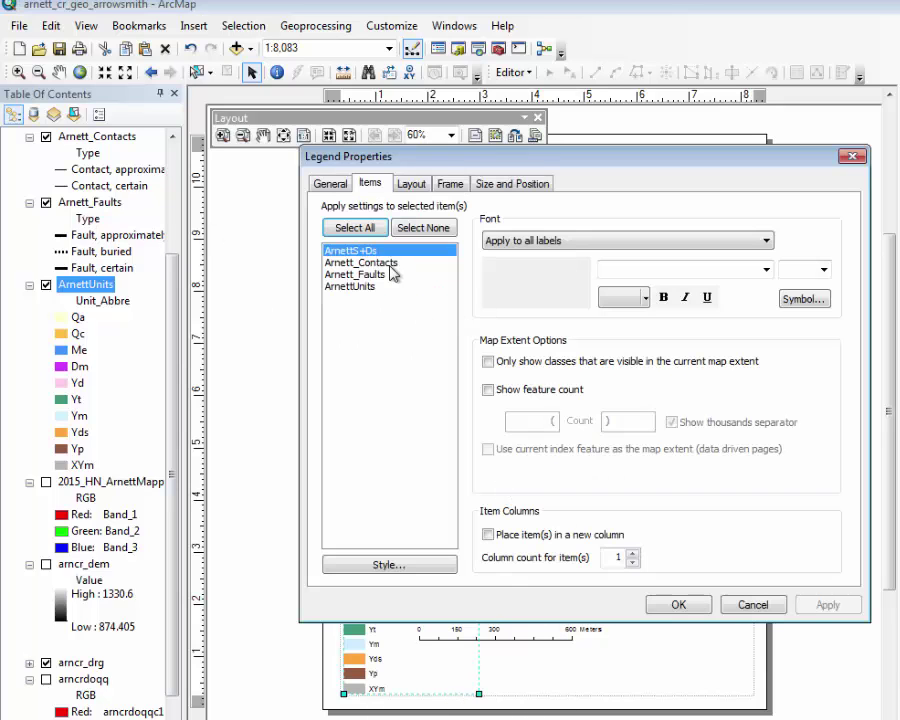
click(375, 264)
click(381, 566)
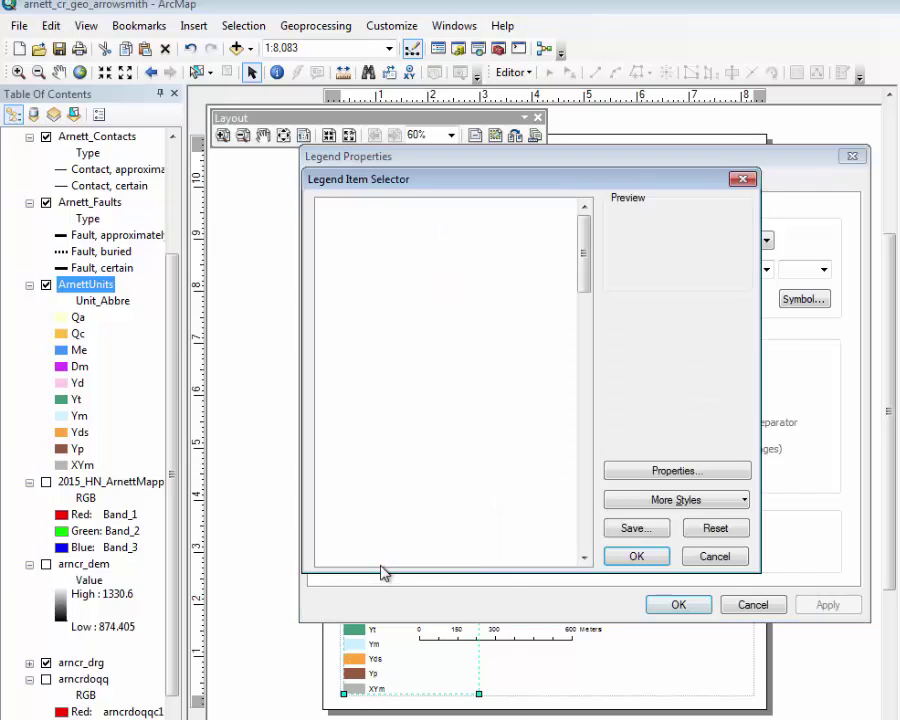
click(648, 481)
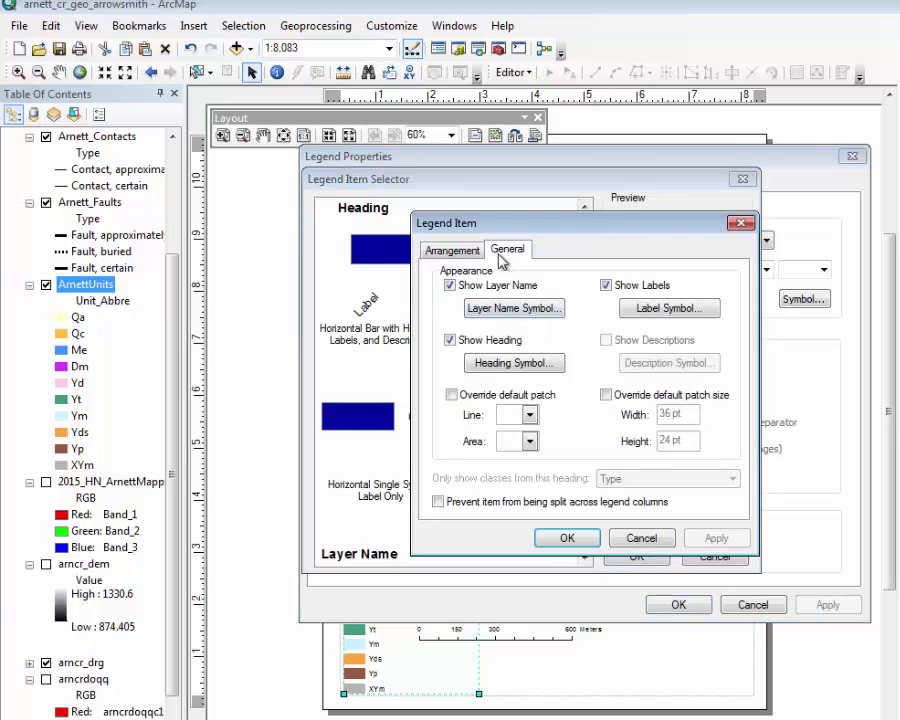
click(450, 341)
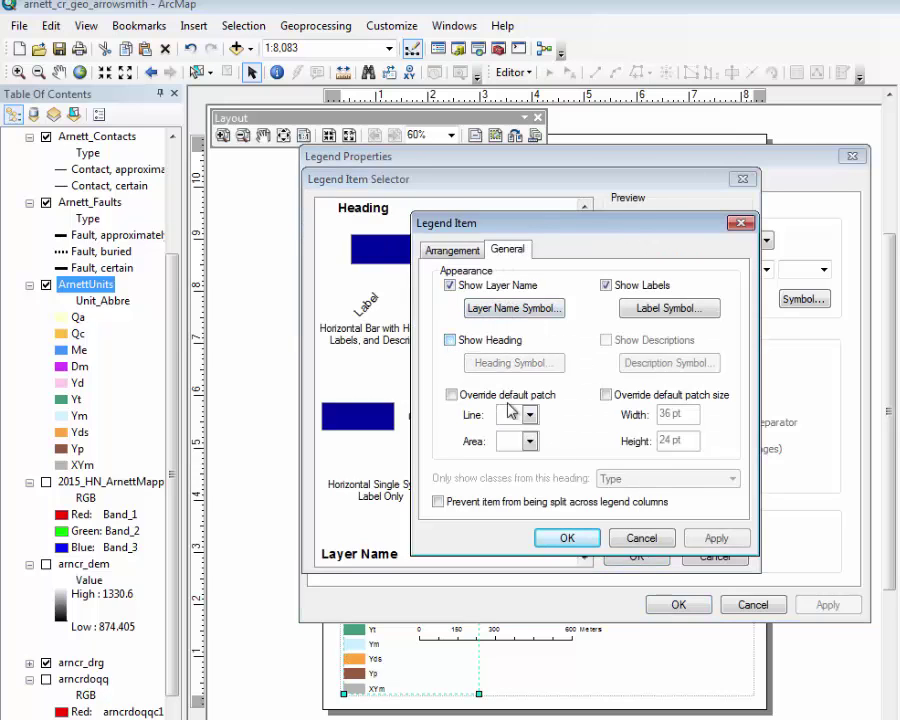
click(580, 540)
click(650, 562)
click(678, 606)
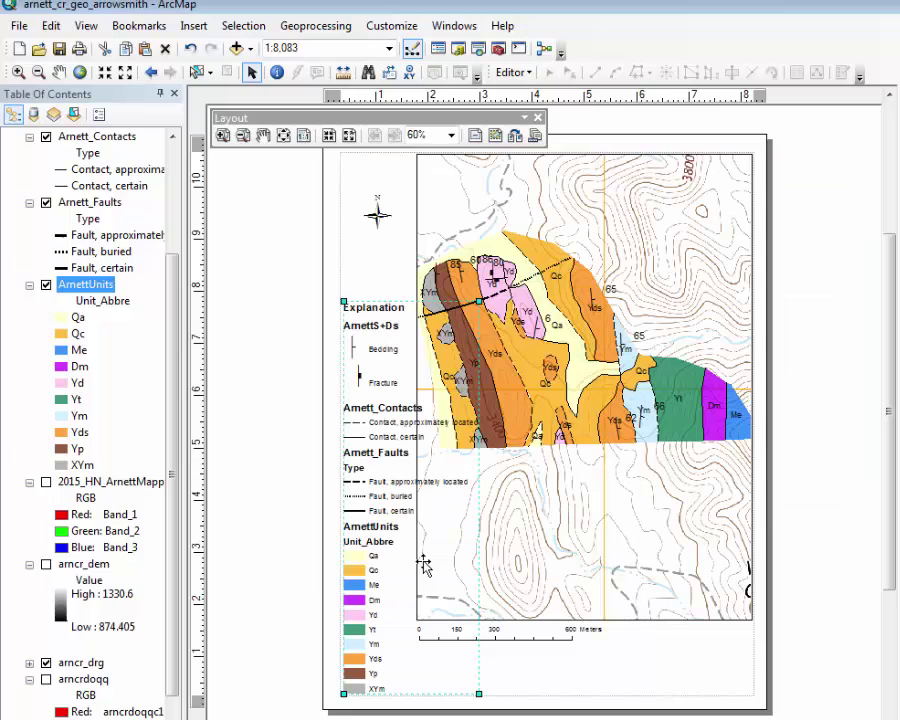
Hide the Type heading for the Arnett_Faults legend item.
right_click(395, 503)
click(402, 476)
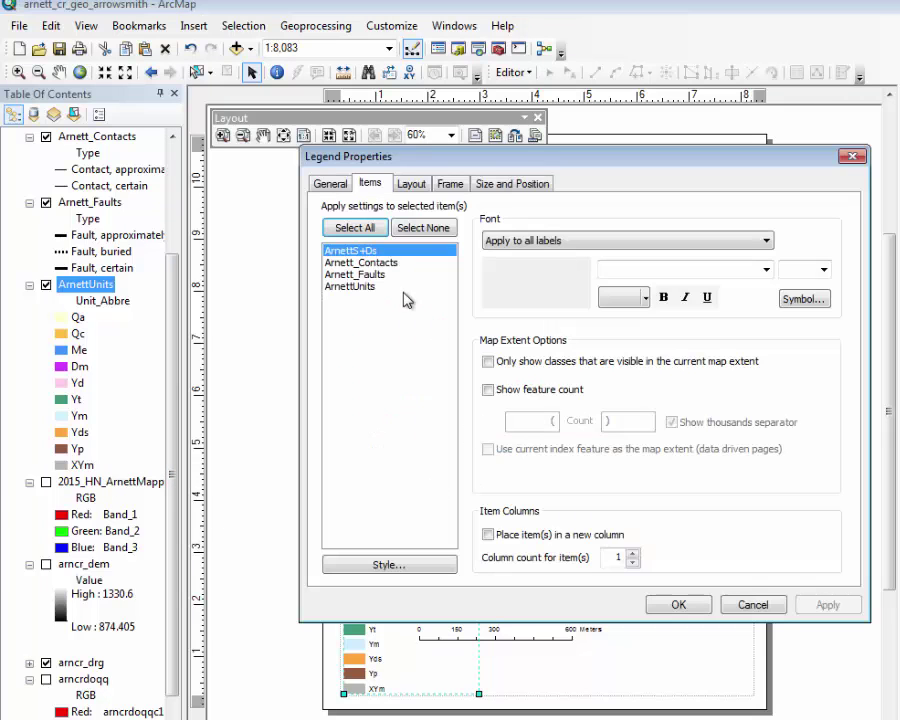
click(368, 276)
click(421, 566)
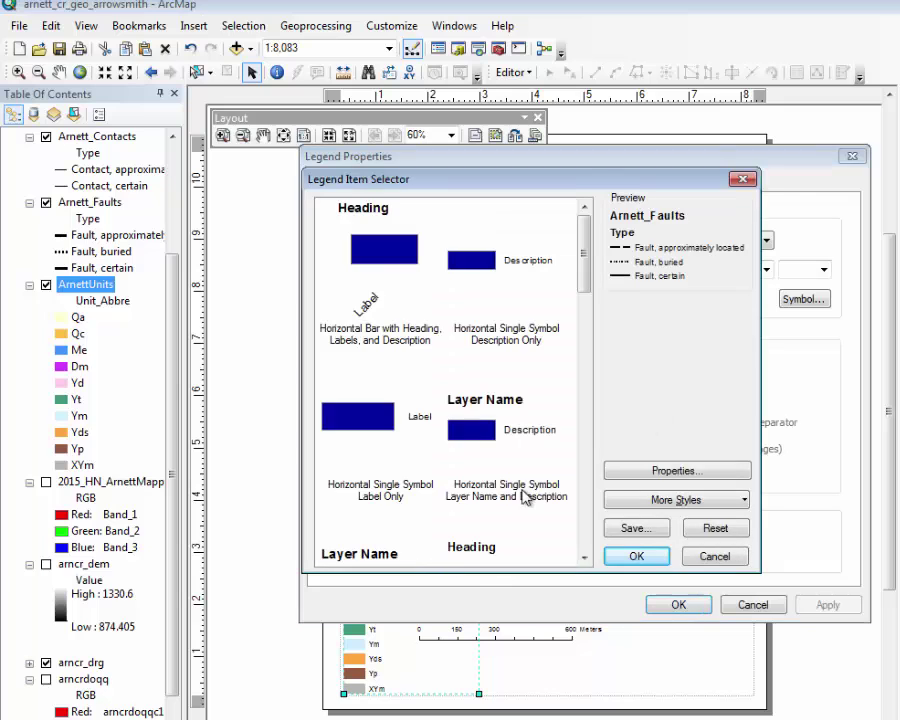
click(663, 472)
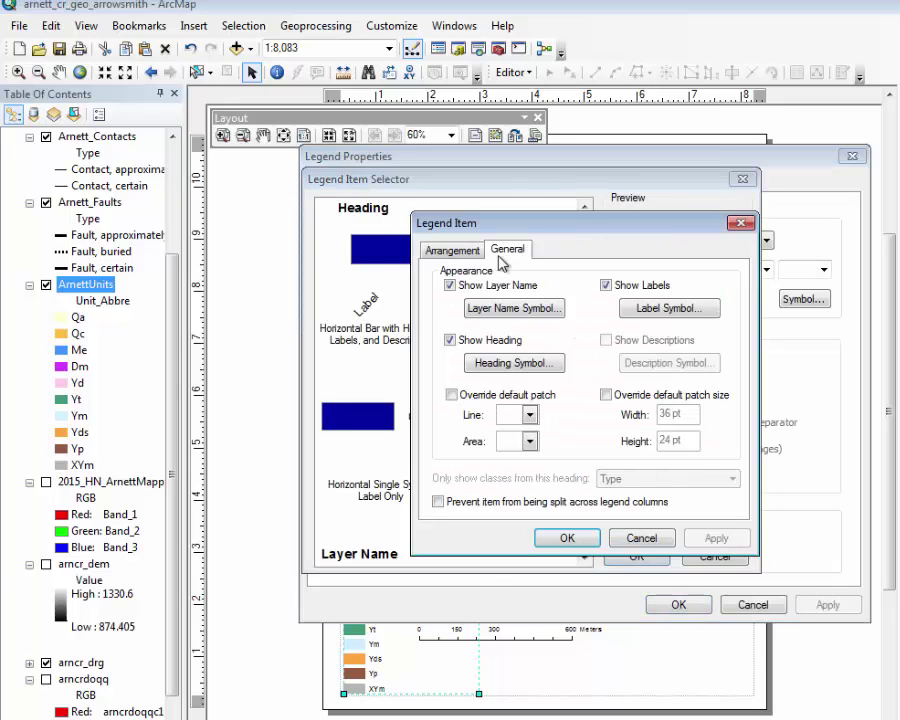
click(450, 340)
click(567, 538)
click(636, 555)
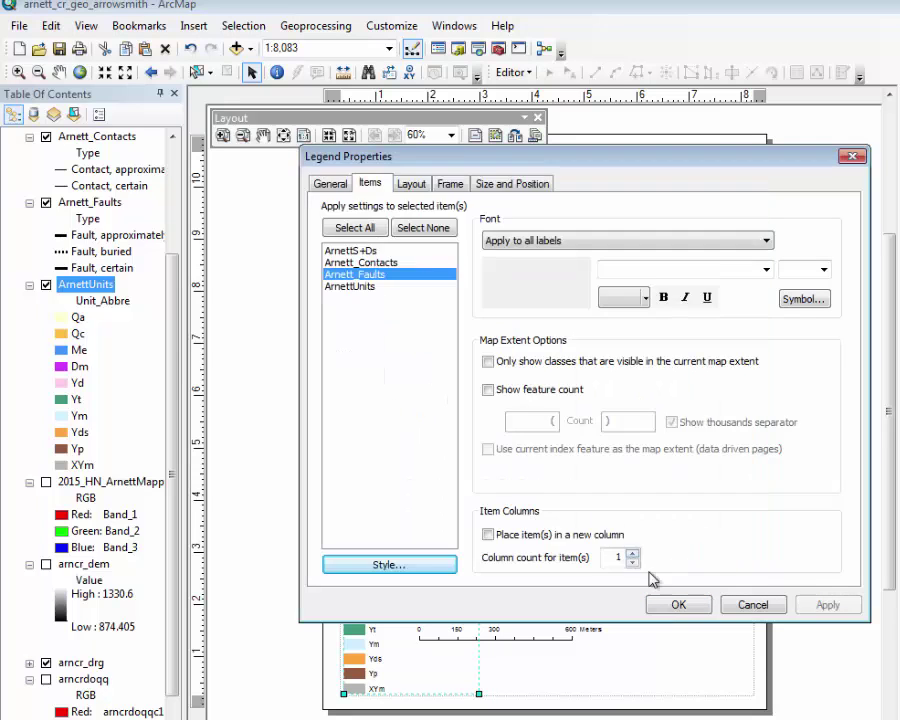
Hide the Unit_Abbre heading for the ArnettUnits legend item and apply.
click(392, 287)
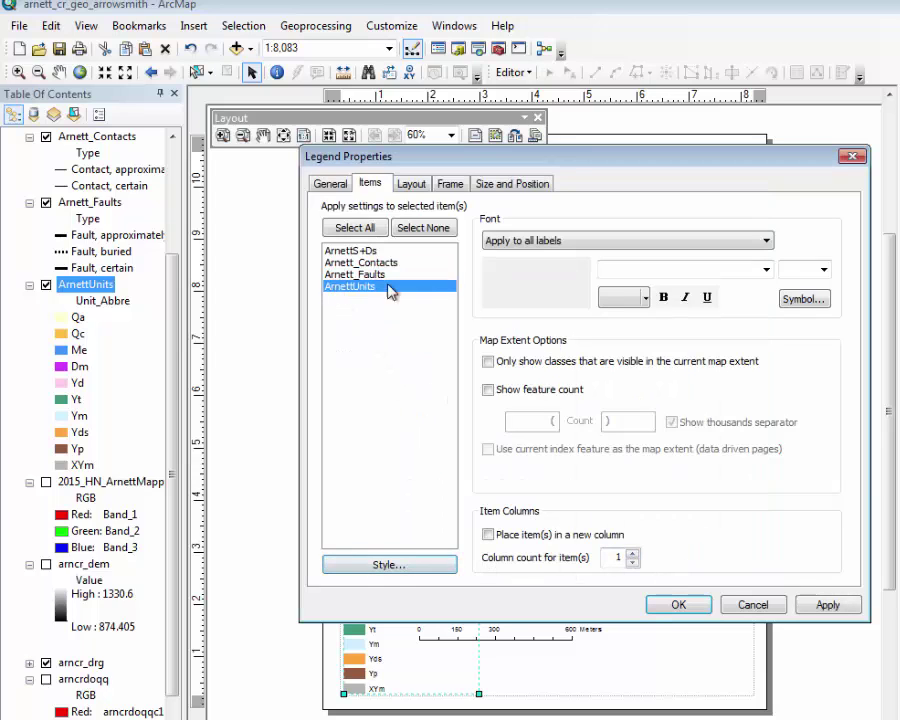
click(430, 565)
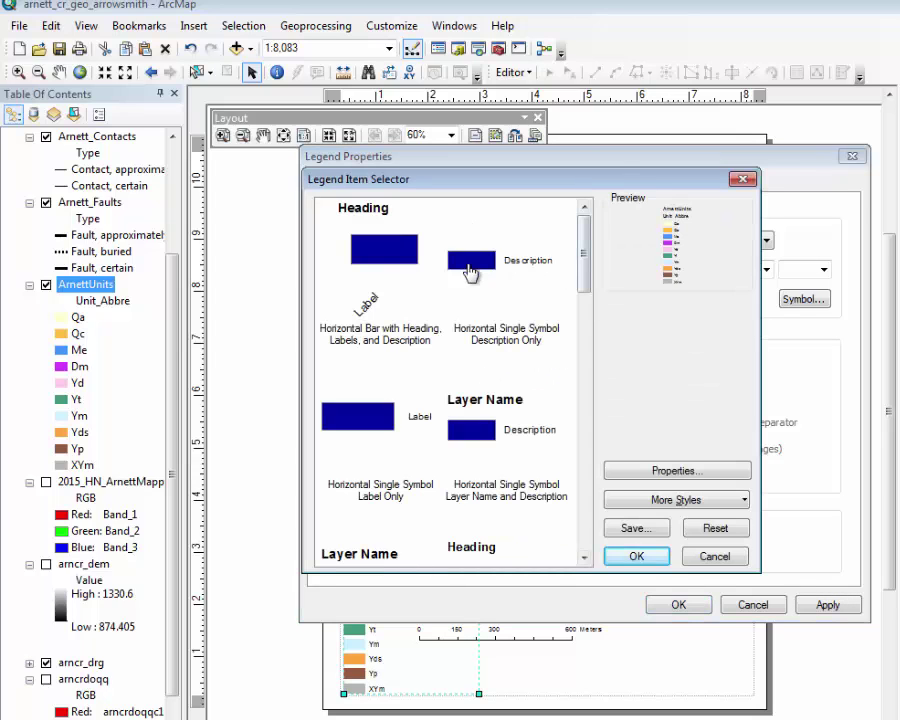
click(686, 472)
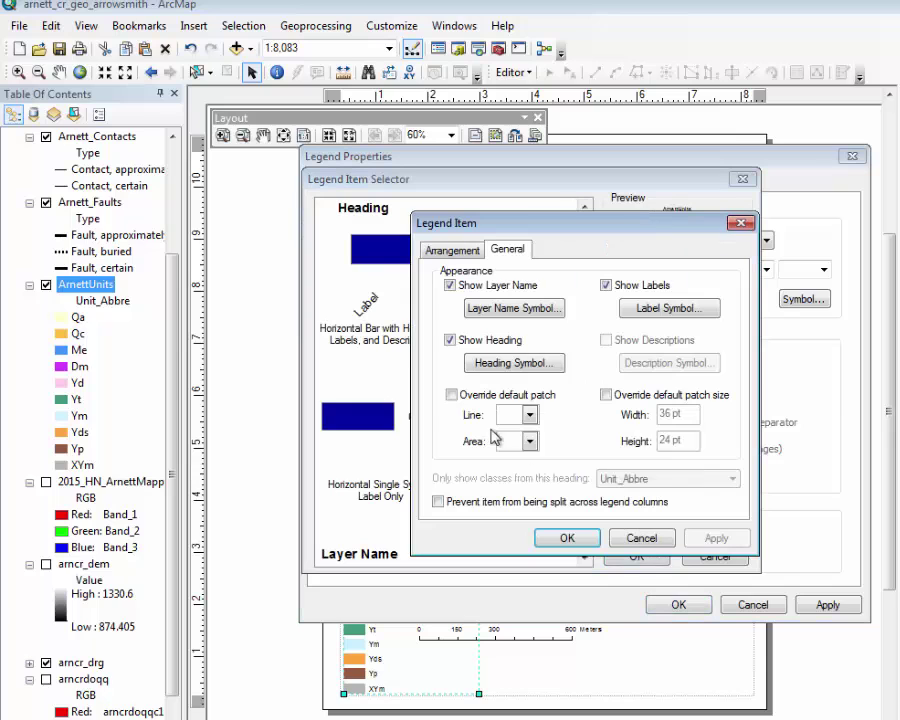
click(450, 340)
click(590, 541)
click(640, 558)
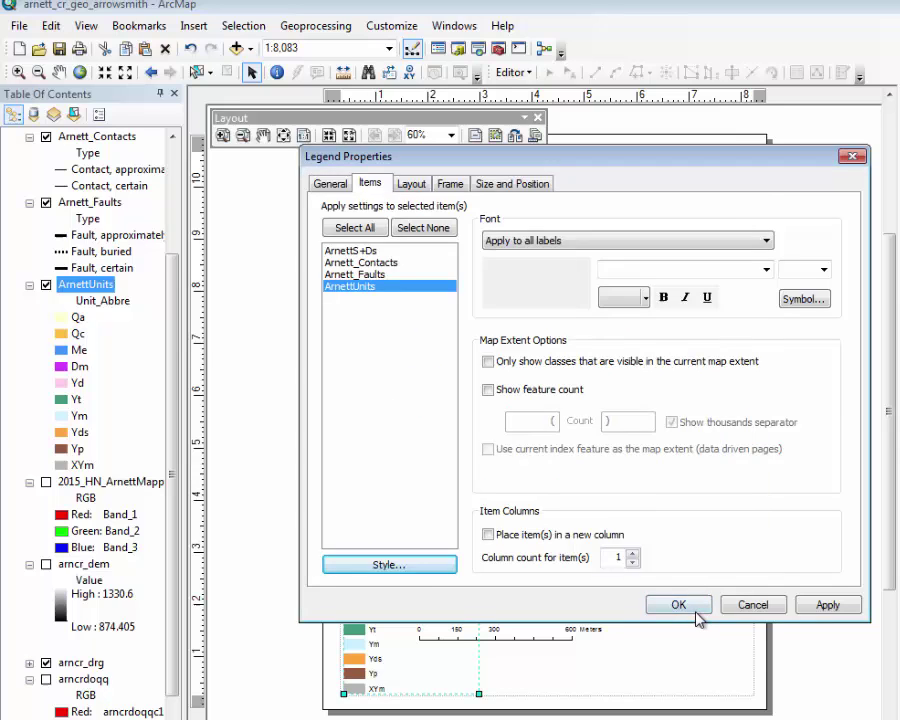
click(684, 606)
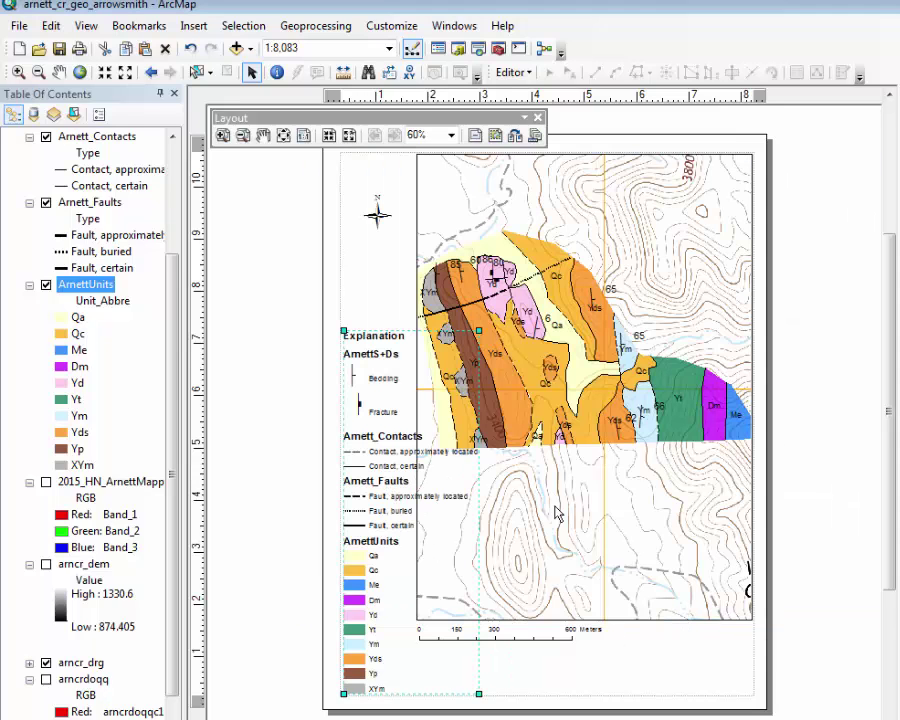
Lower the scale bar, shrink the map frame from its lower-left corner, and shrink the legend.
click(489, 396)
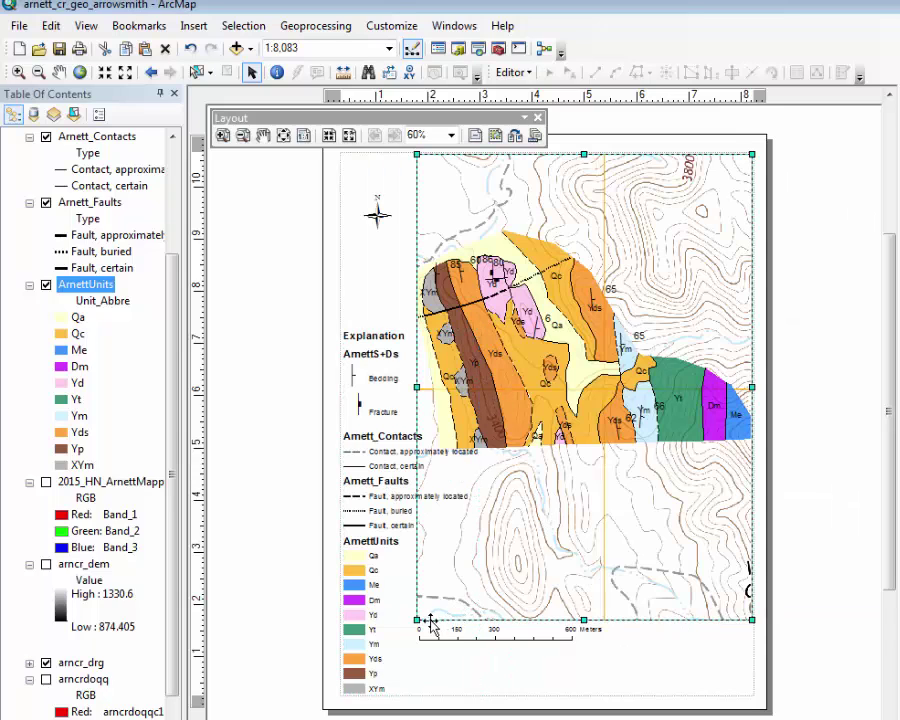
click(475, 633)
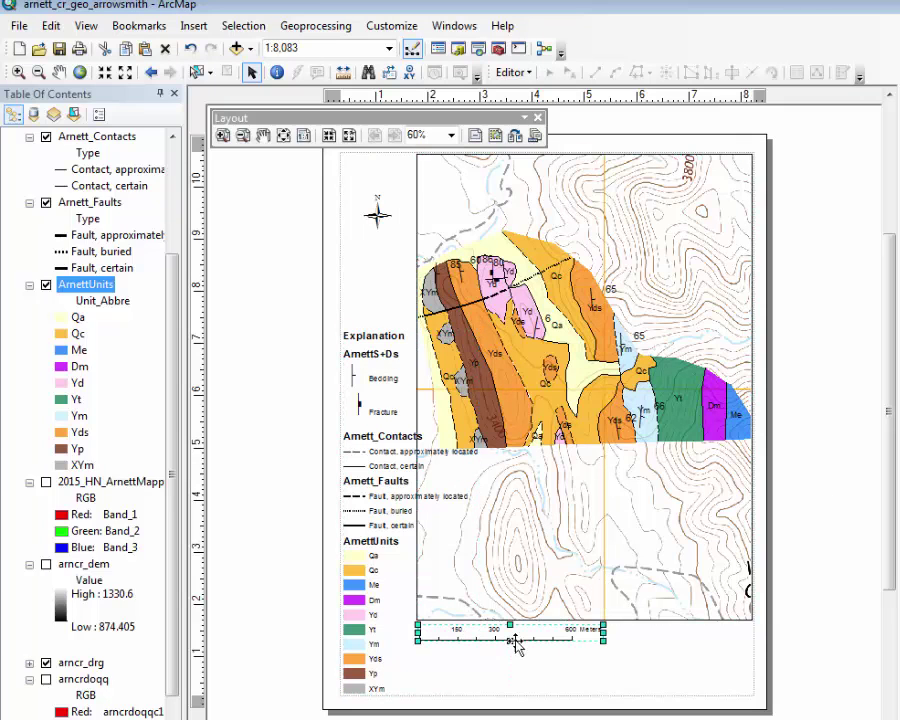
drag(533, 651, 538, 701)
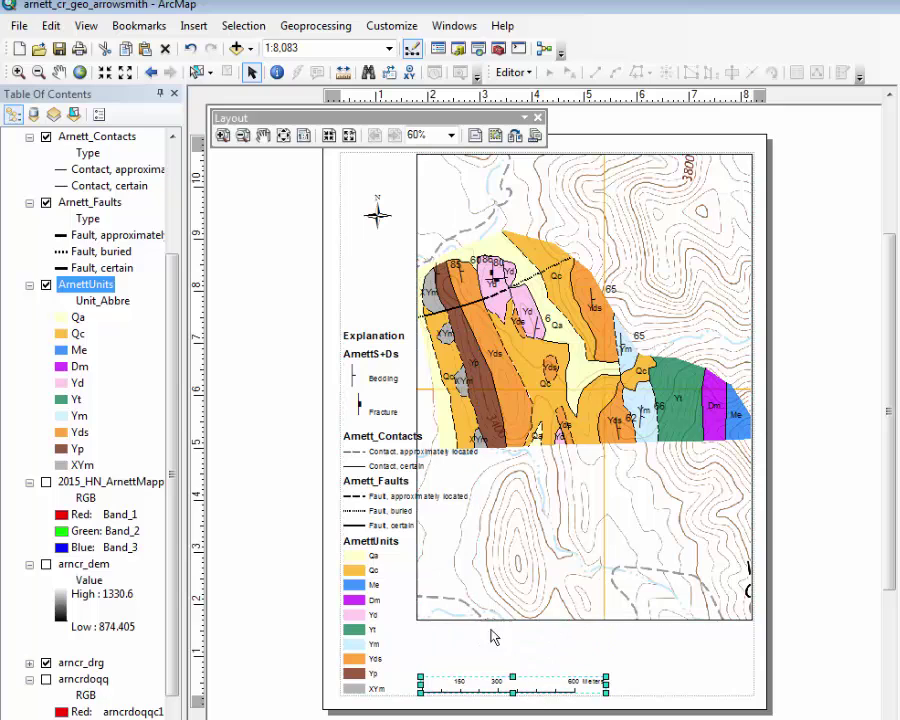
click(449, 628)
drag(418, 621, 482, 669)
click(404, 448)
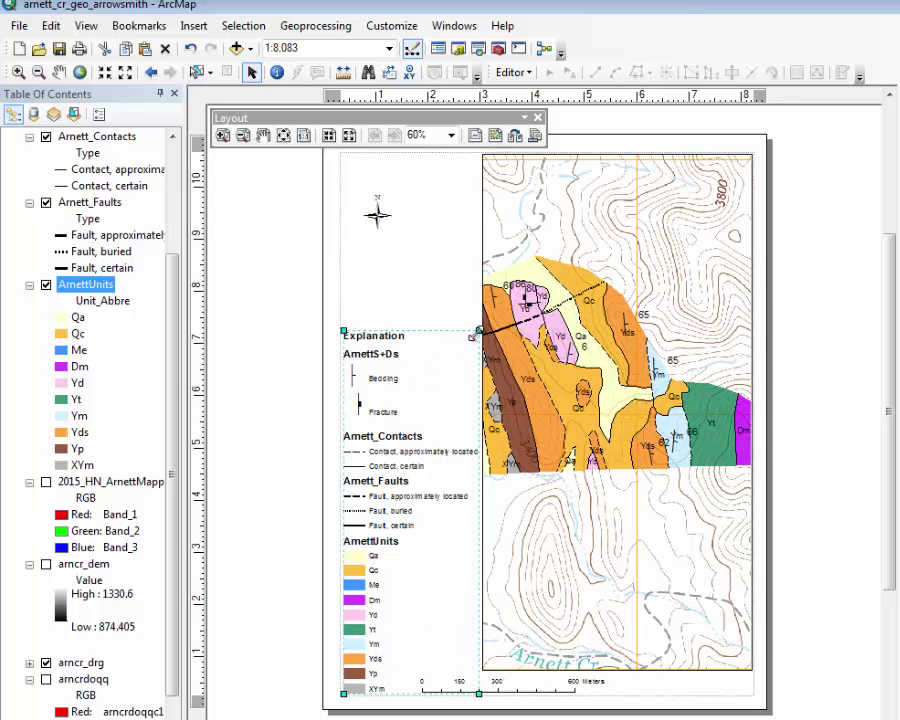
drag(478, 331, 470, 365)
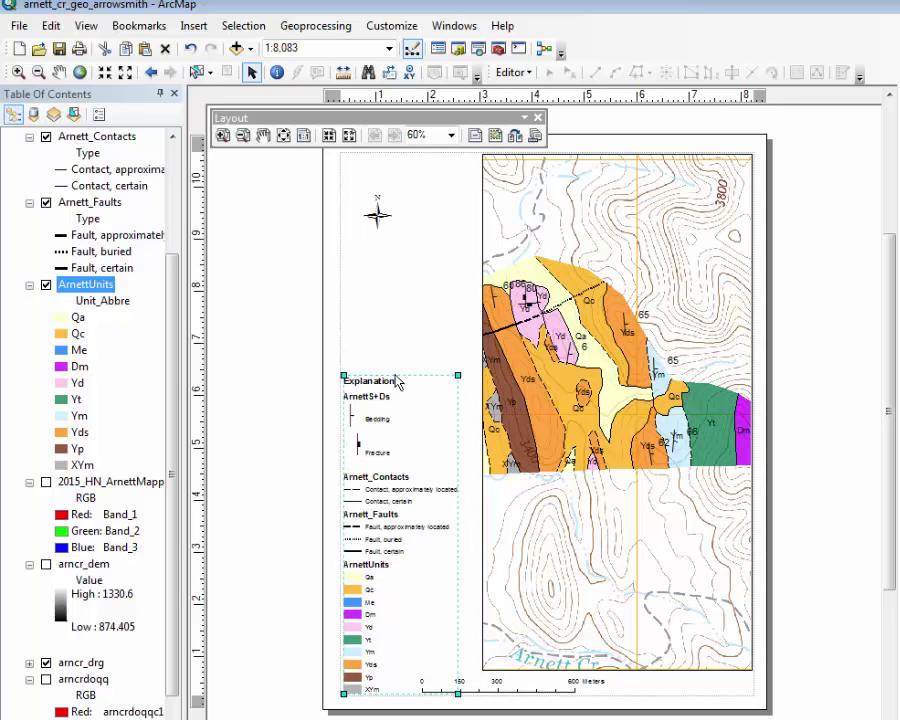
drag(381, 390, 384, 256)
Widen the map frame leftward; move scale bar right, legend lower-left, north arrow to bottom.
click(480, 413)
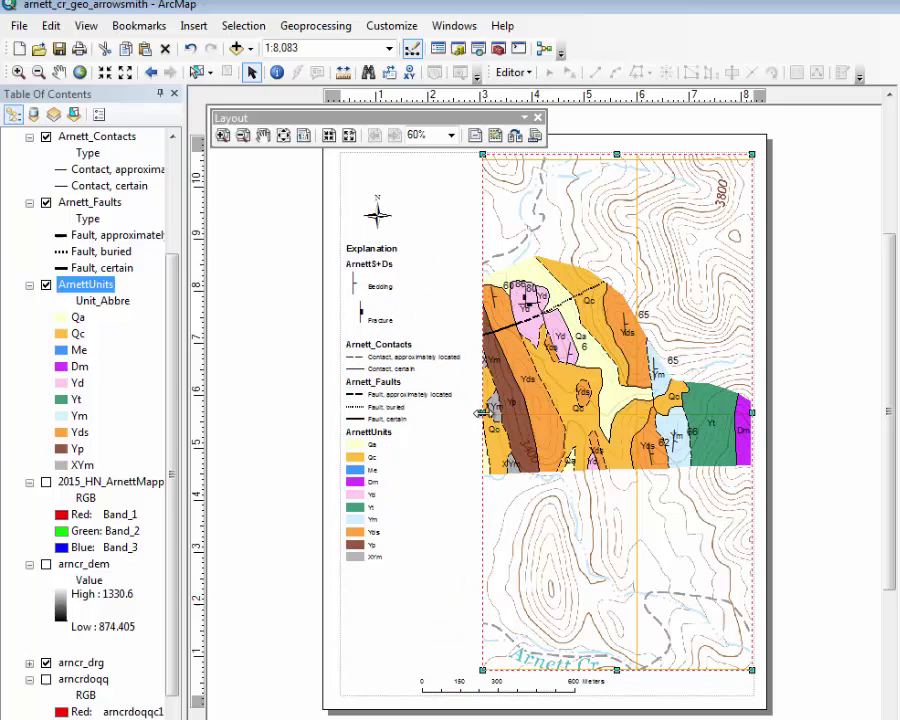
drag(479, 421, 469, 424)
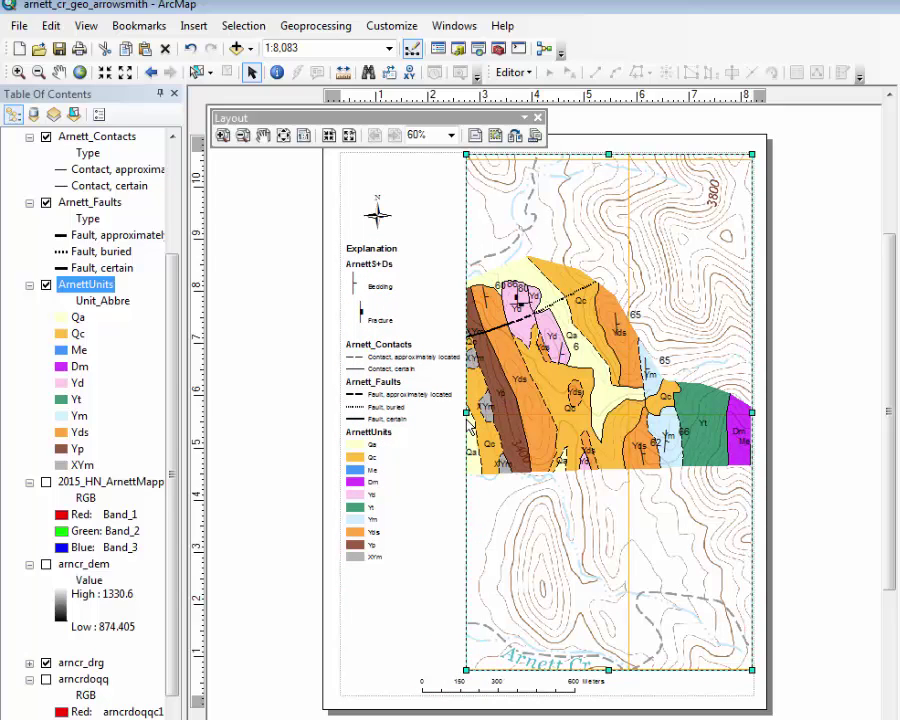
drag(480, 691, 624, 692)
drag(383, 400, 385, 529)
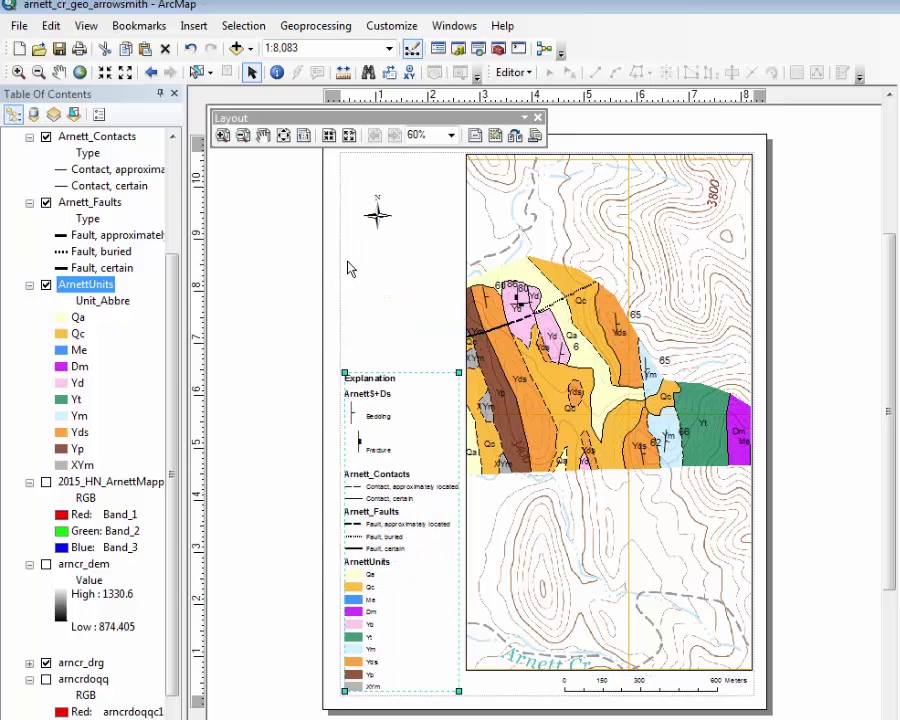
drag(380, 228, 442, 678)
Insert 16-point title text: Geologic Map of Arnett Creek, the author's name, and March 15, 2015.
click(194, 28)
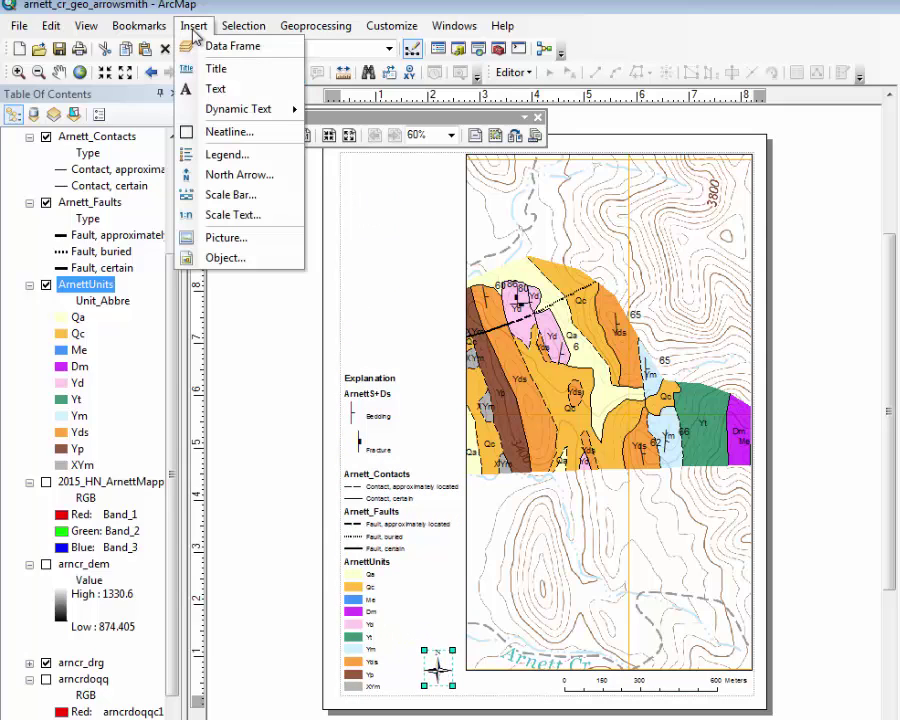
click(224, 88)
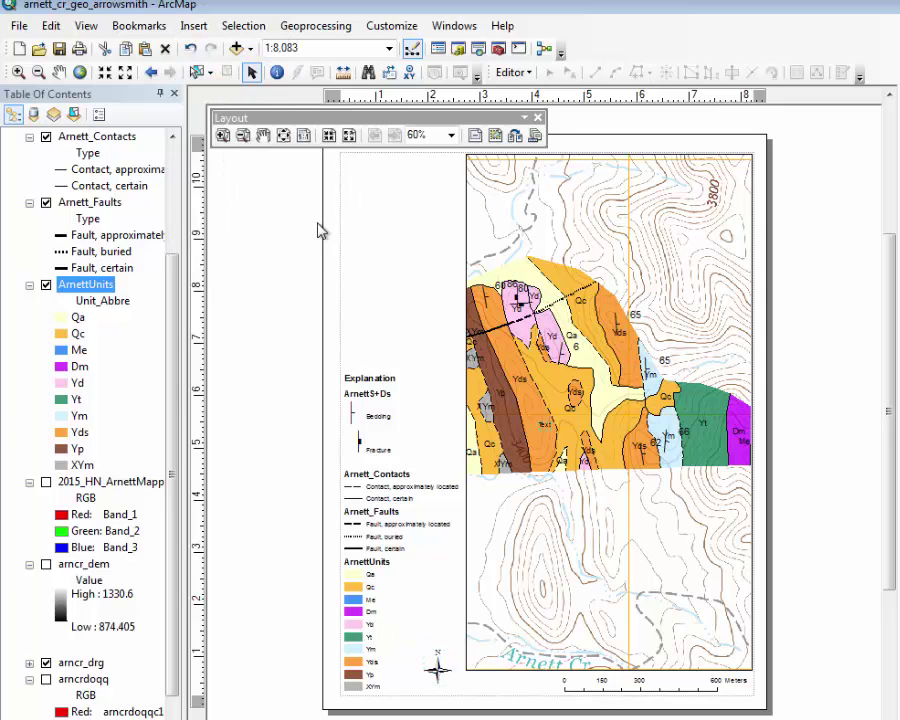
double_click(360, 186)
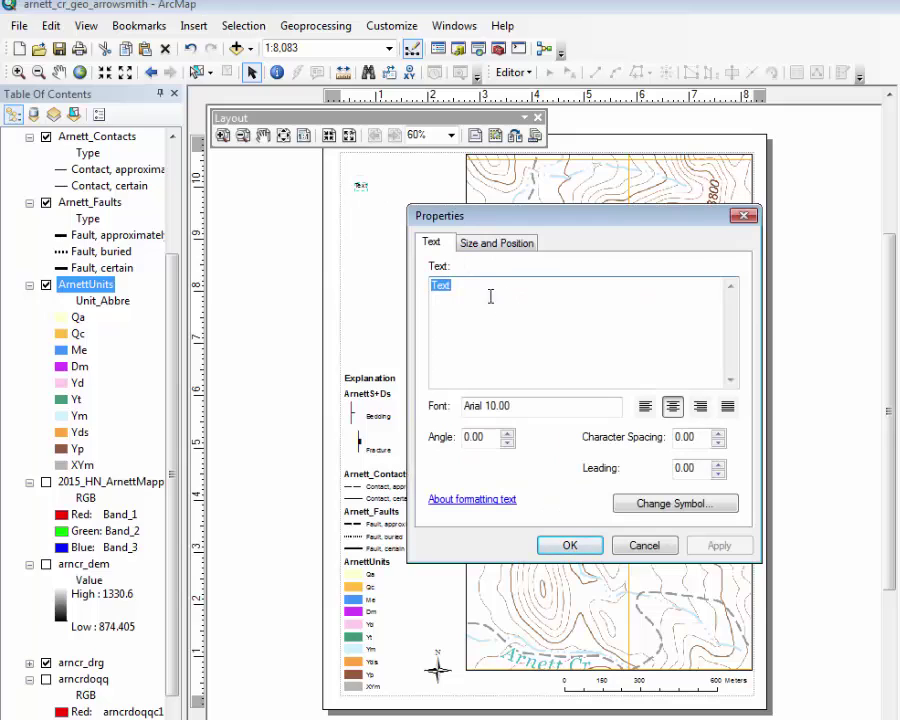
text(Geologic Map of Arnett Creek)
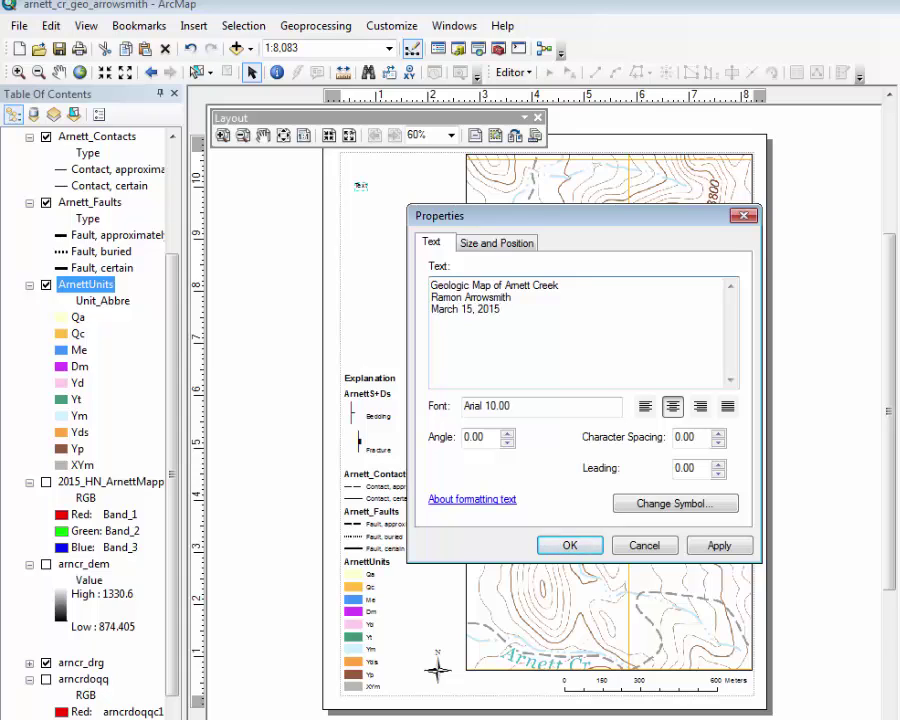
click(673, 507)
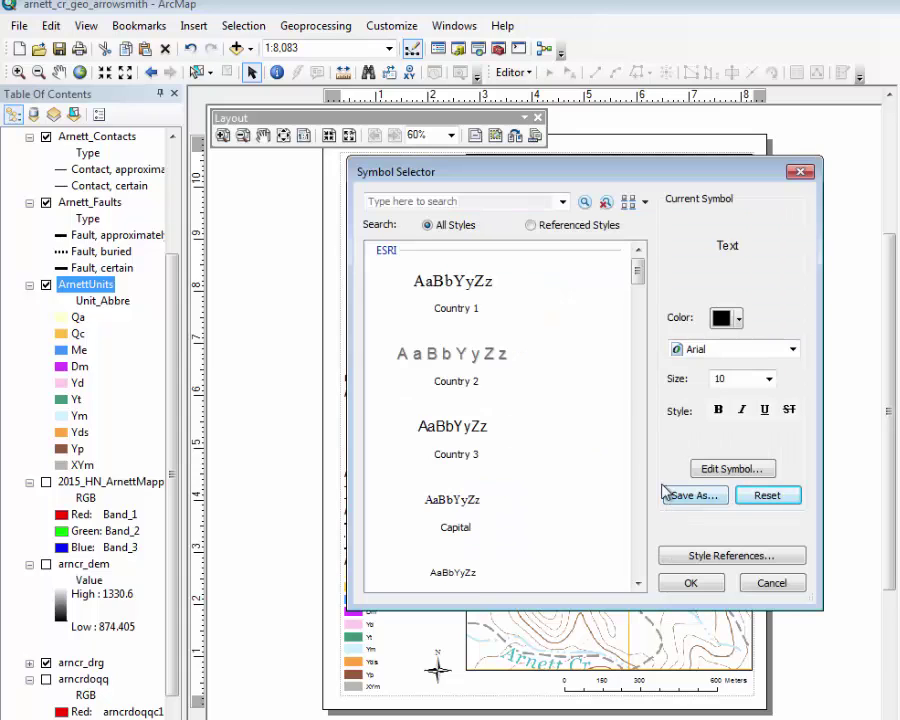
click(768, 378)
click(744, 444)
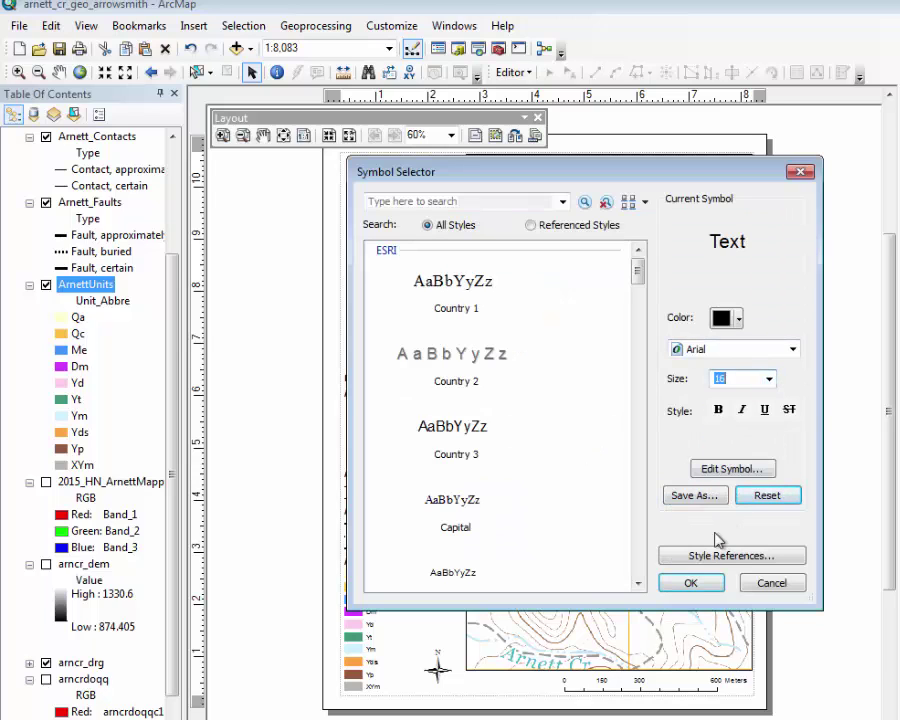
click(691, 583)
click(572, 543)
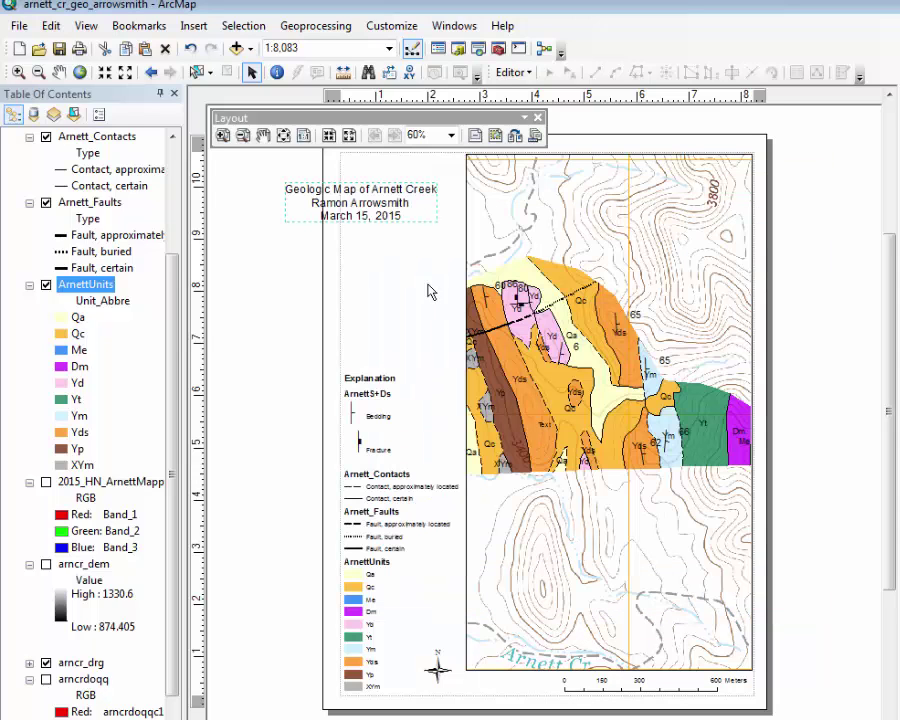
Break the title after 'Map' so 'of Arnett Creek' starts its own line.
drag(376, 223, 440, 244)
double_click(443, 247)
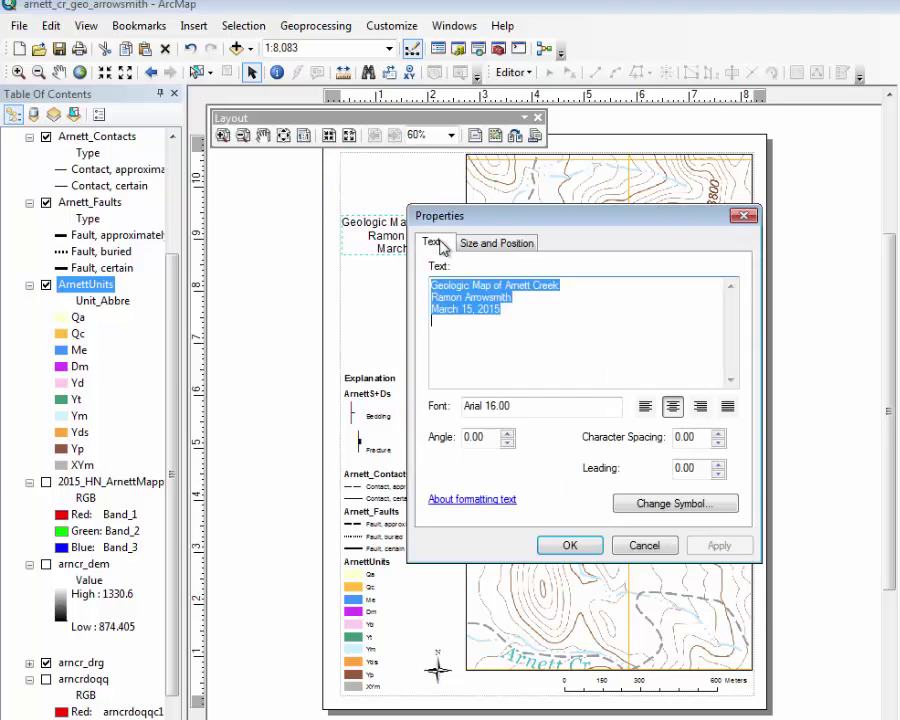
click(493, 286)
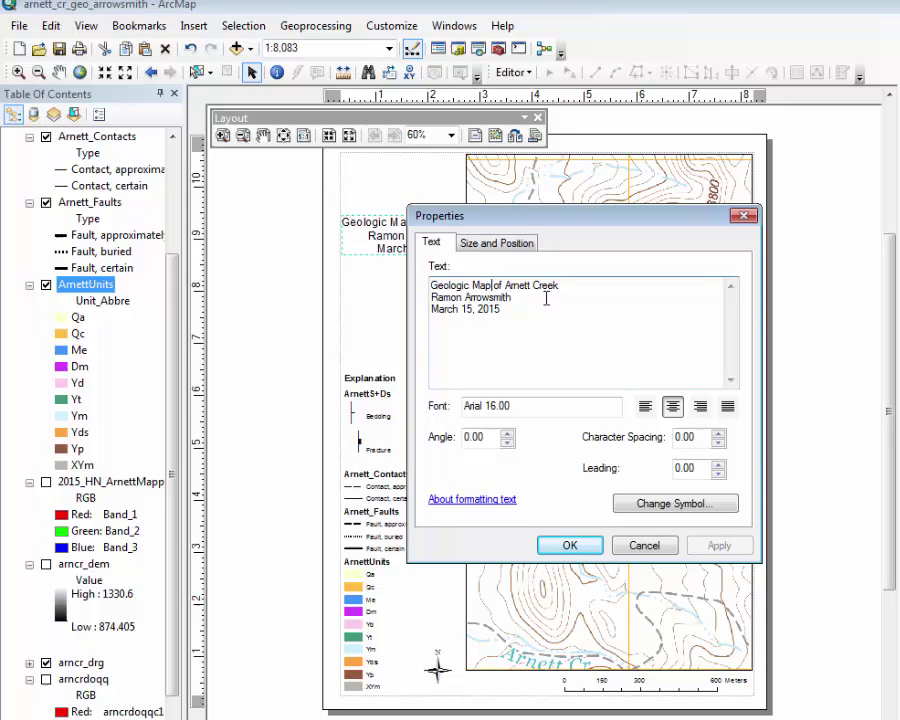
key(Return)
key(Delete)
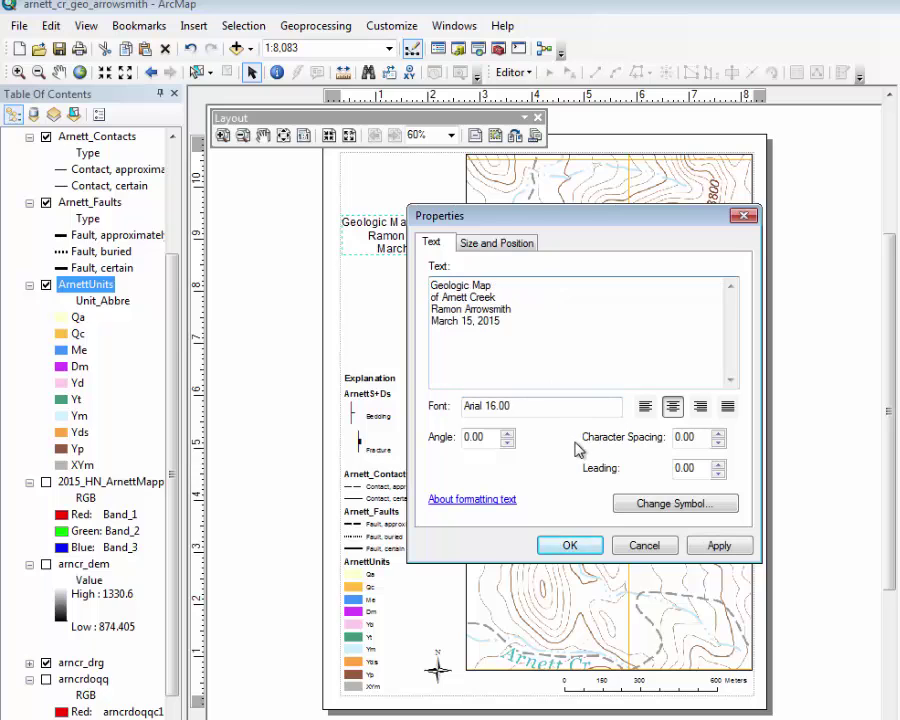
click(588, 549)
Move the title to the top-left corner at 18 points and raise the legend beneath it.
drag(417, 253, 396, 198)
double_click(396, 198)
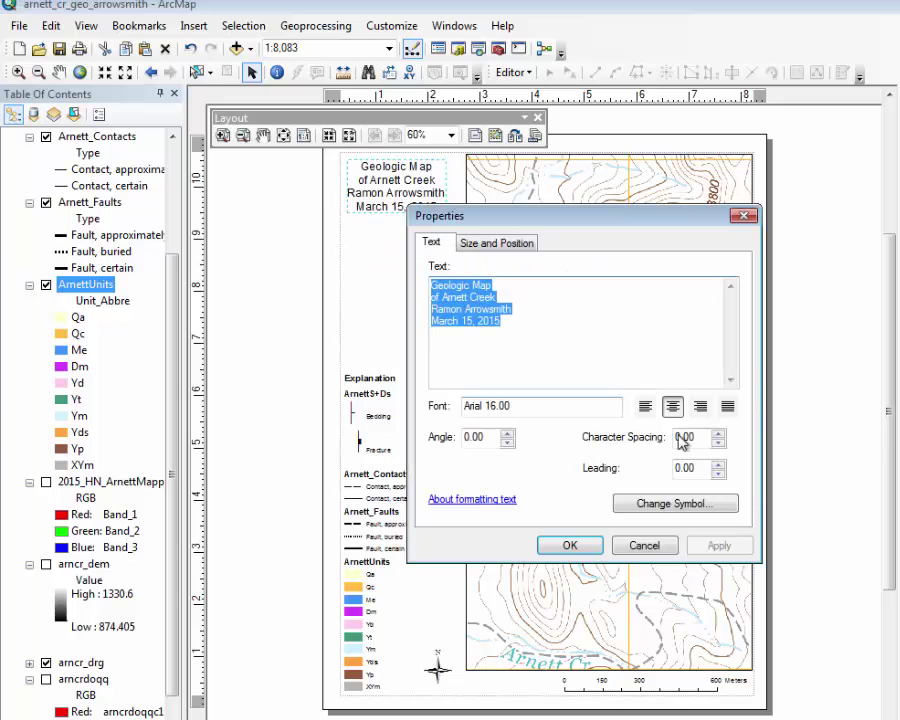
click(698, 506)
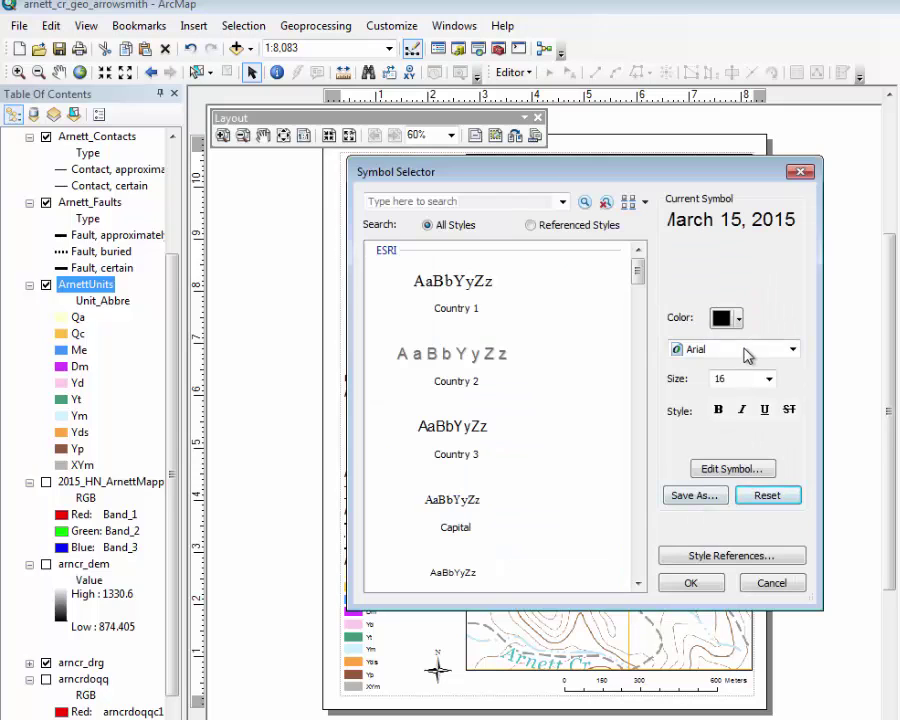
click(772, 385)
click(762, 406)
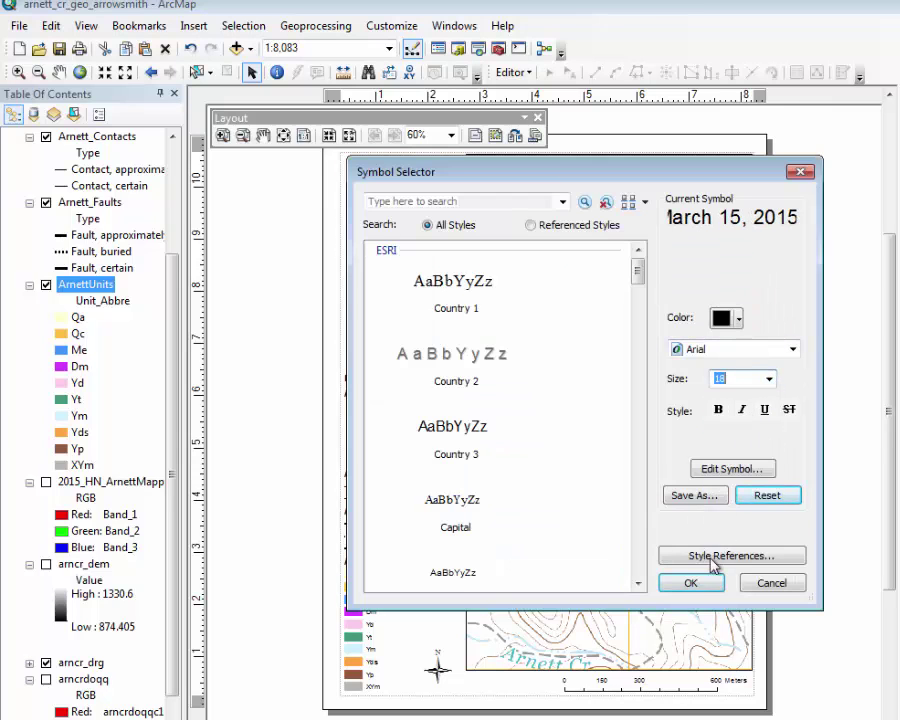
click(696, 583)
click(575, 547)
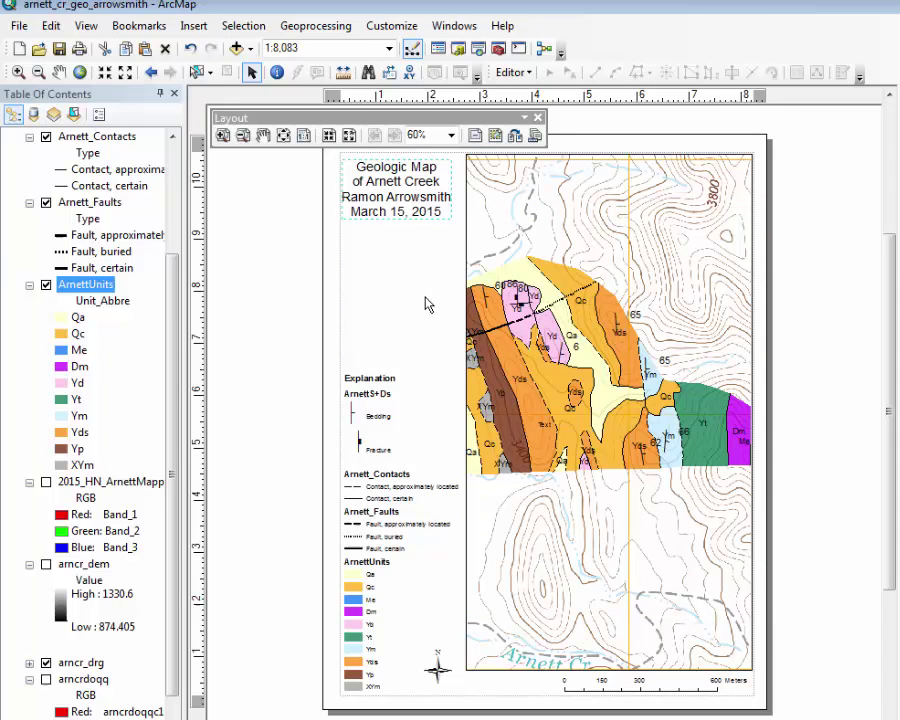
drag(372, 455, 380, 247)
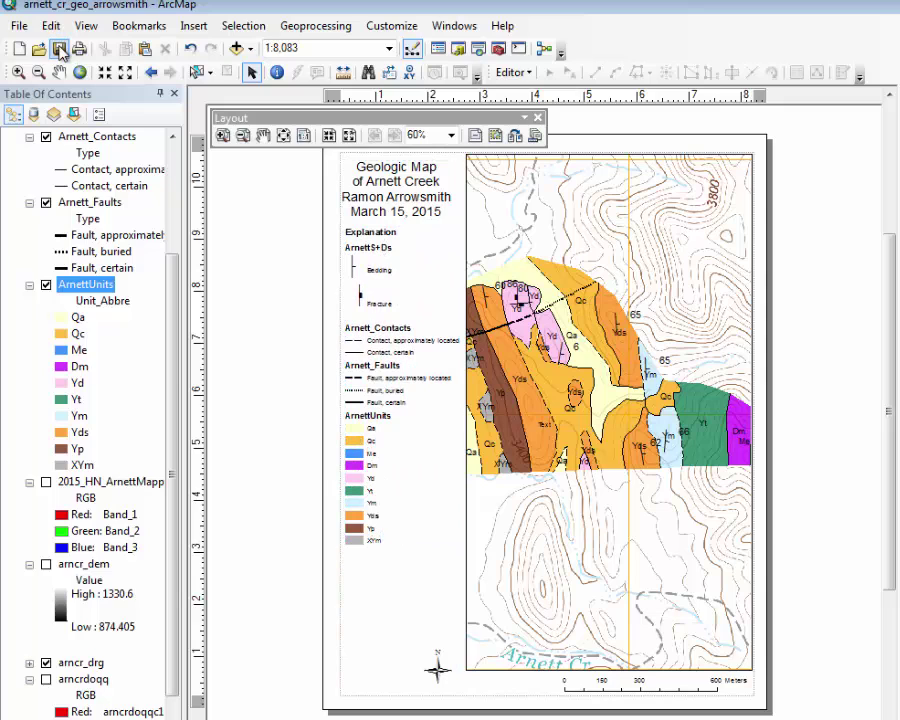
In Export Map, choose PDF as the output type and replace the default file name with 201504.
click(19, 25)
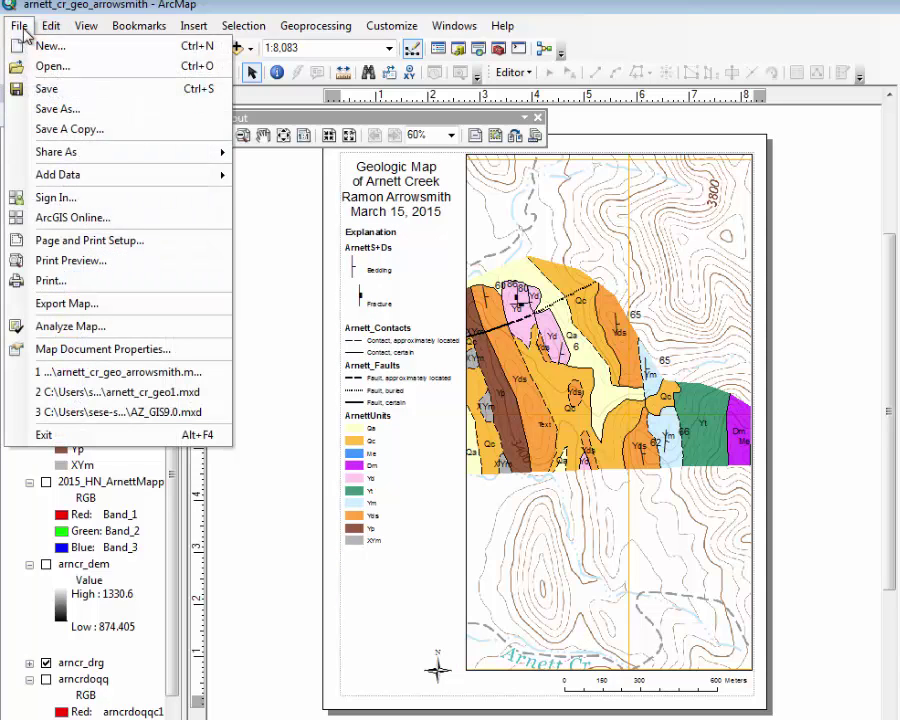
click(60, 281)
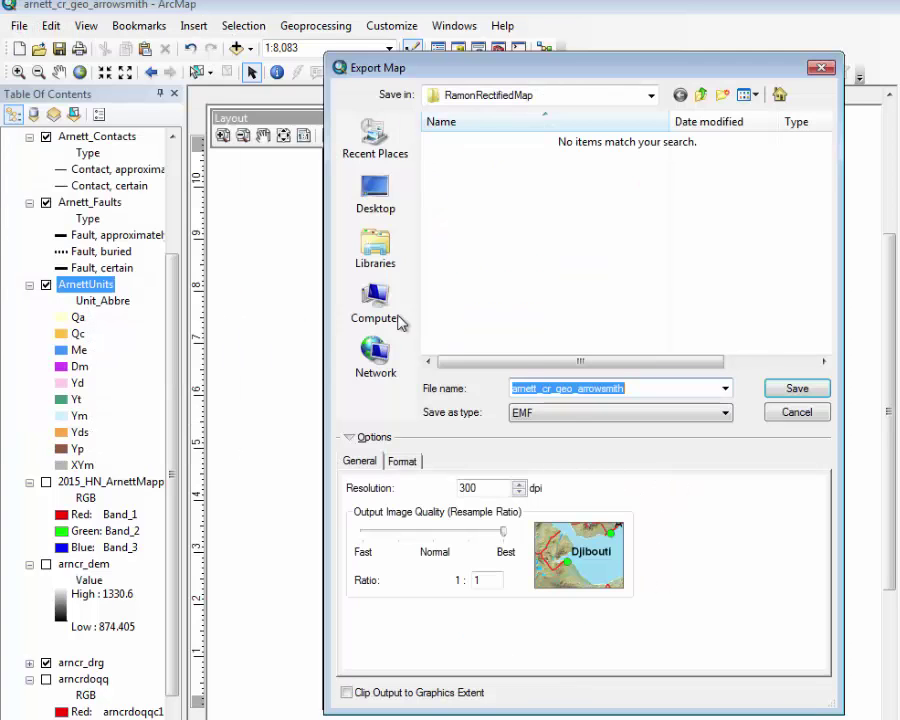
click(566, 412)
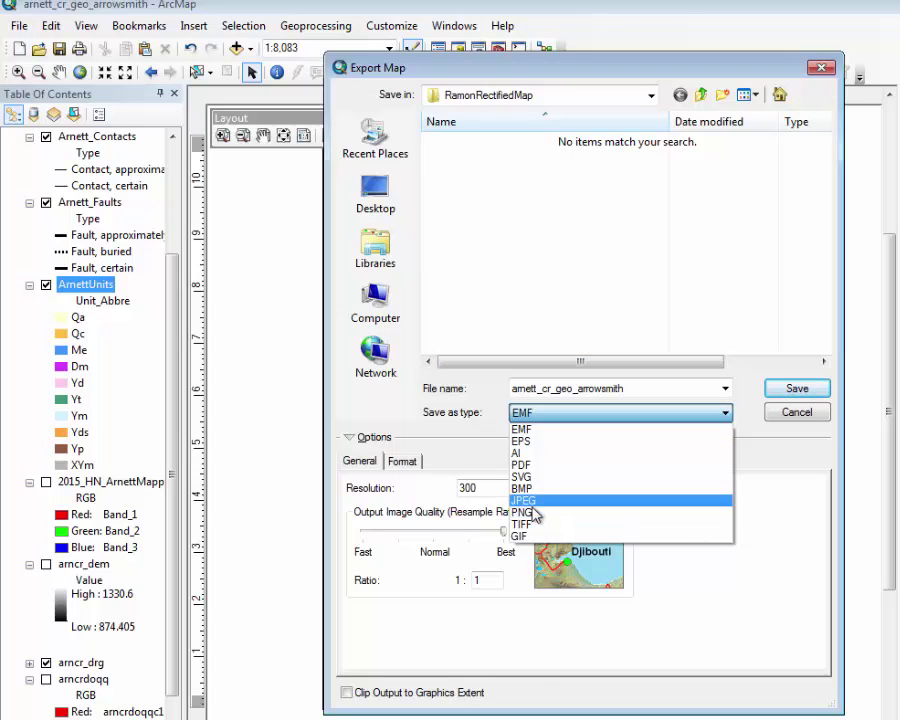
click(526, 466)
double_click(633, 391)
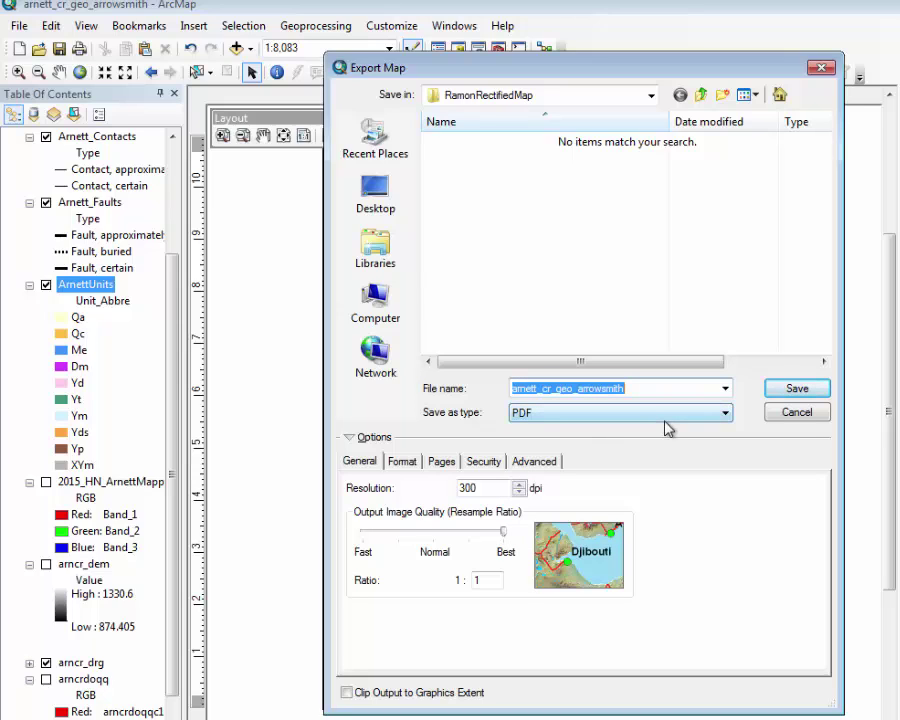
text(2015)
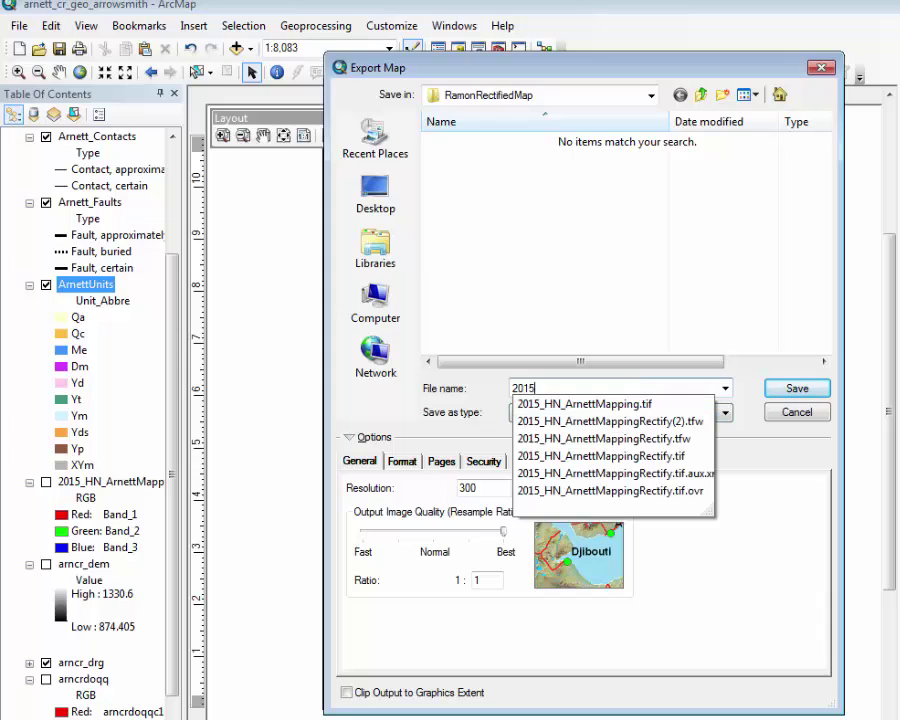
text(04)
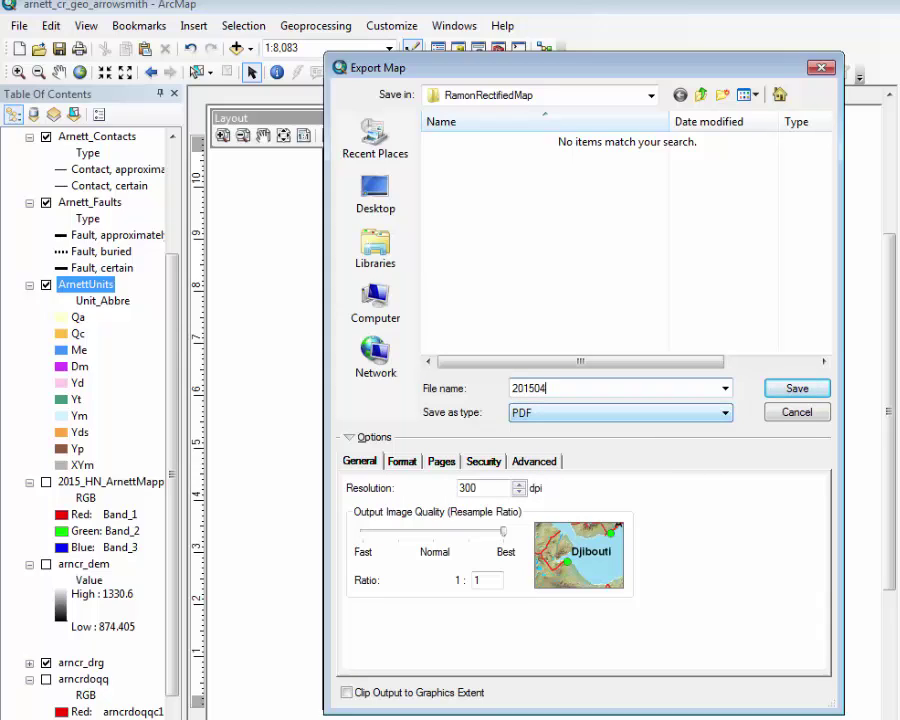